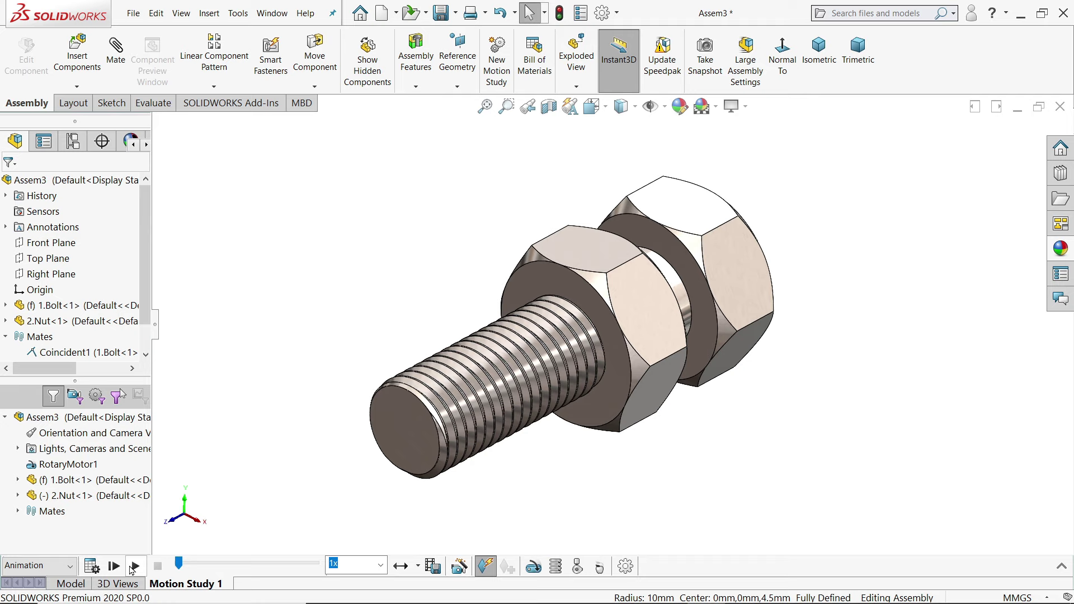
# Play the nut-and-bolt rotary motor motion study, then open a new blank part.
pyautogui.click(134, 567)
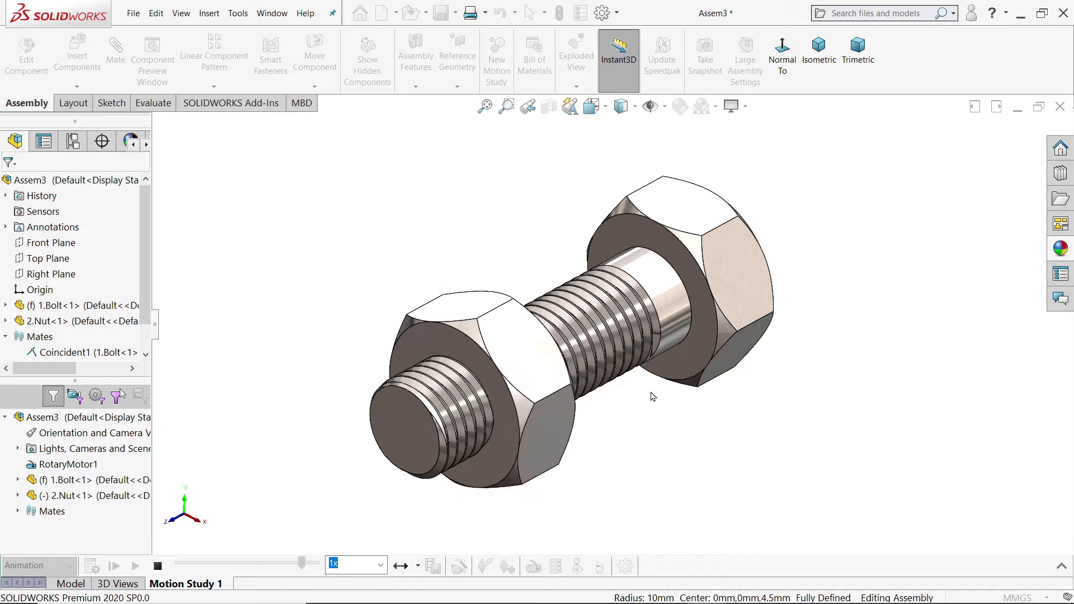
pyautogui.scroll(-2, 643, 407)
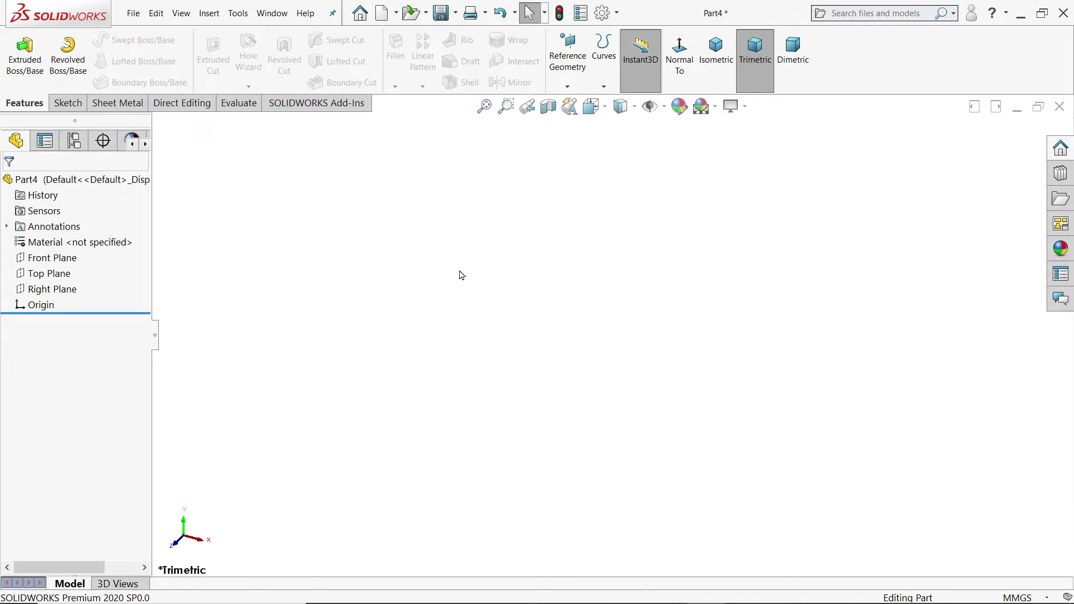
# Sketch a hexagon centred on the origin on the Front Plane.
pyautogui.click(59, 258)
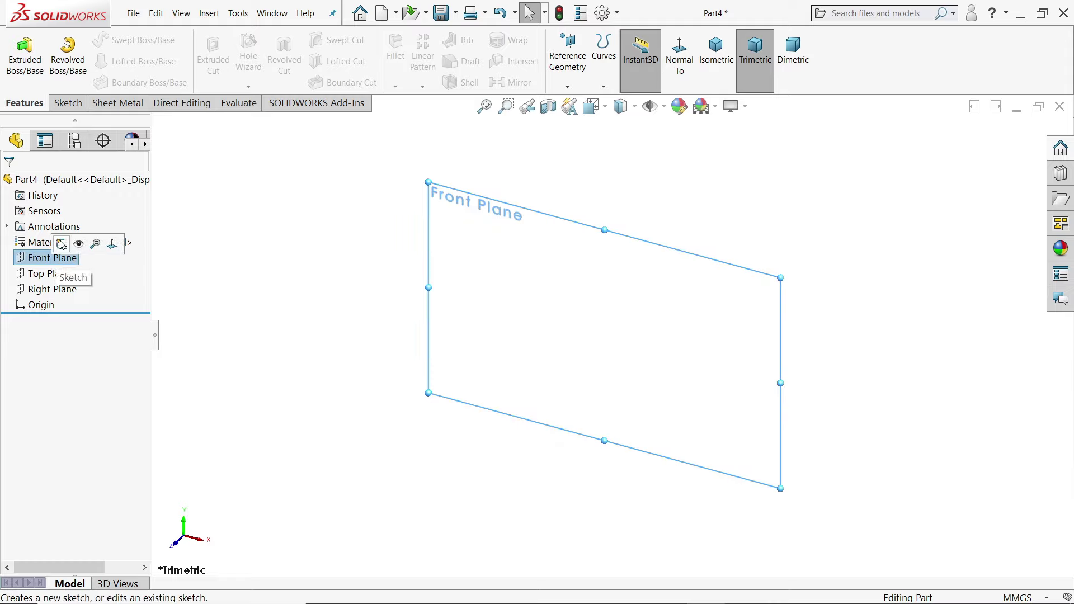
pyautogui.click(62, 244)
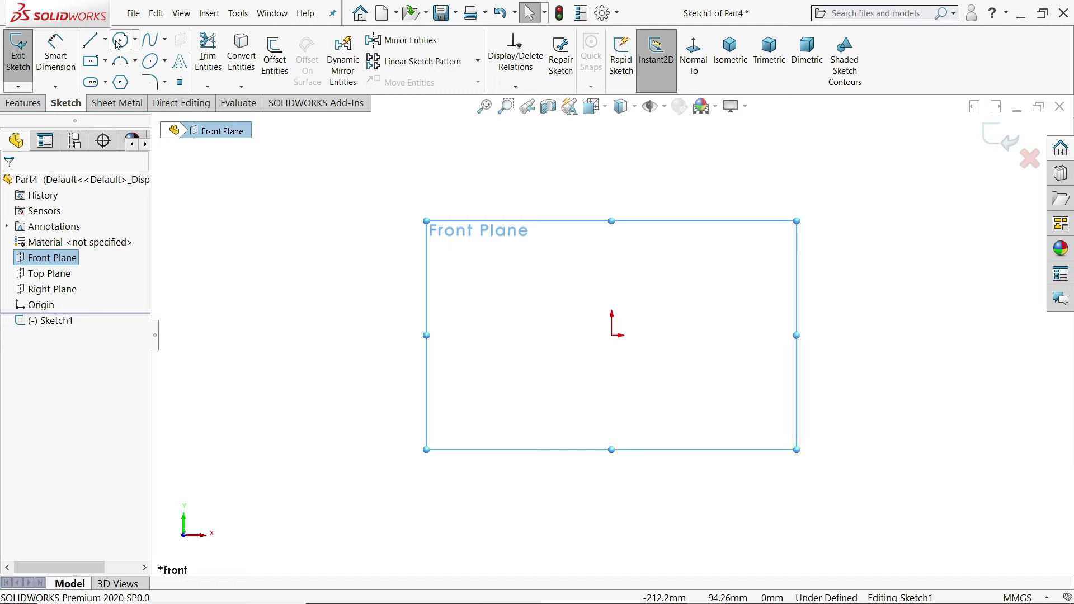
pyautogui.click(120, 83)
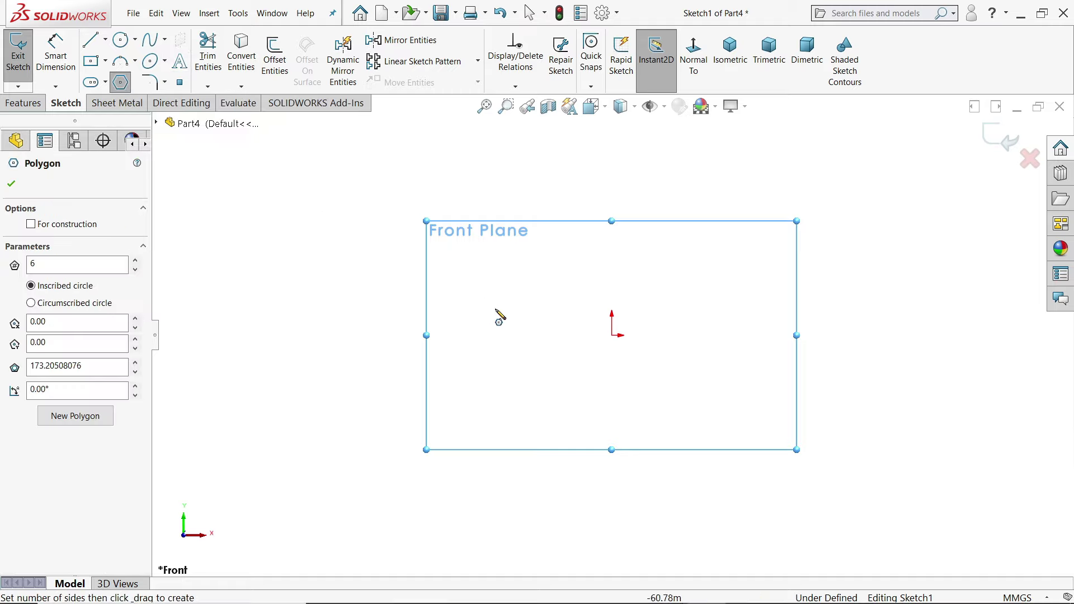
pyautogui.moveTo(612, 336); pyautogui.dragTo(456, 334)
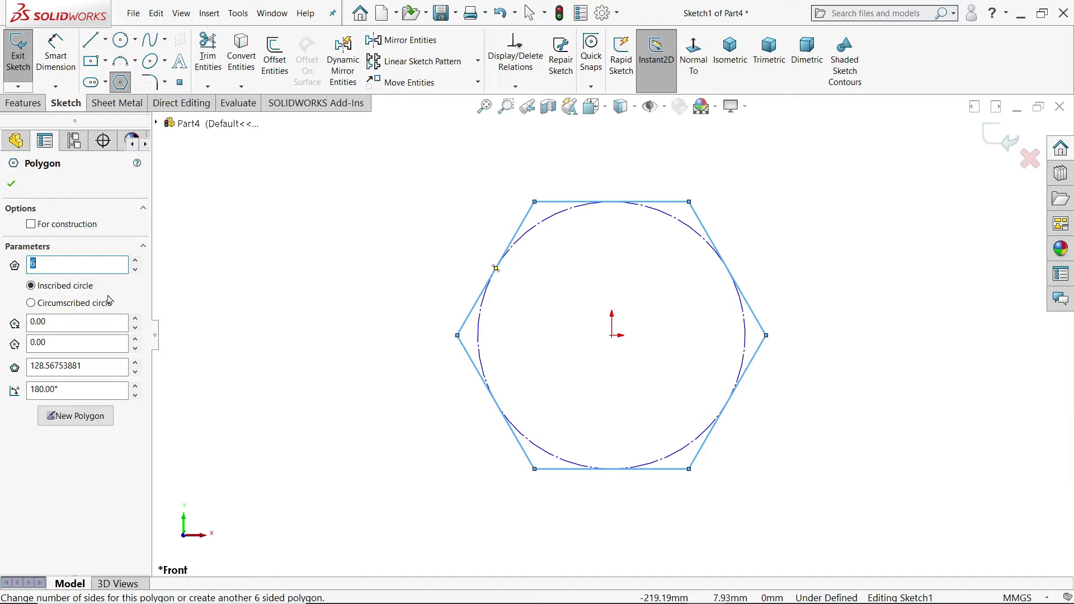
pyautogui.click(11, 184)
# Dimension the hexagon 20 mm across the flats.
pyautogui.click(56, 54)
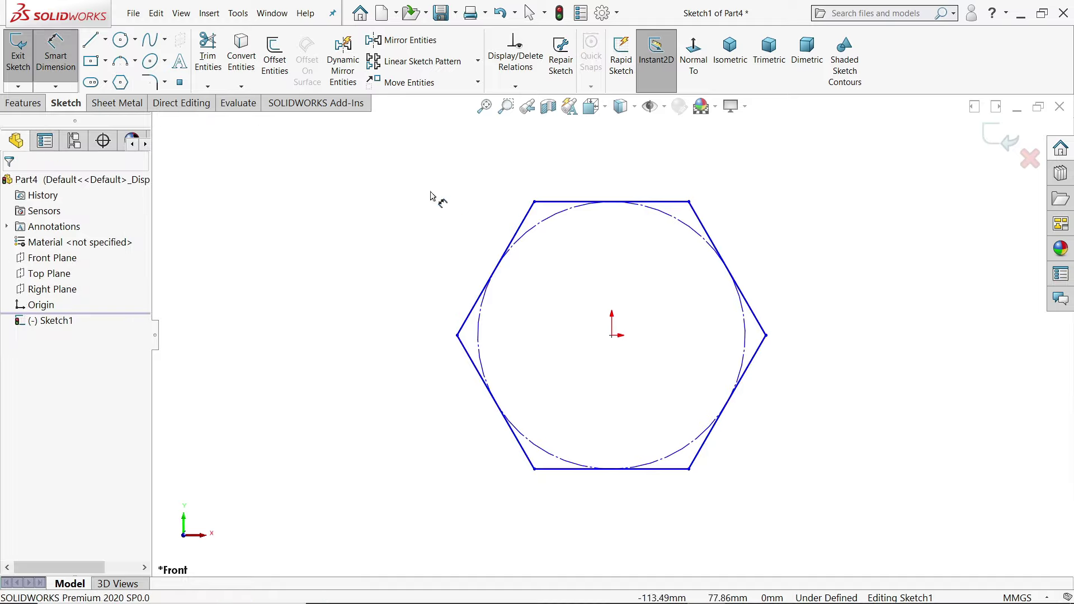
pyautogui.click(531, 219)
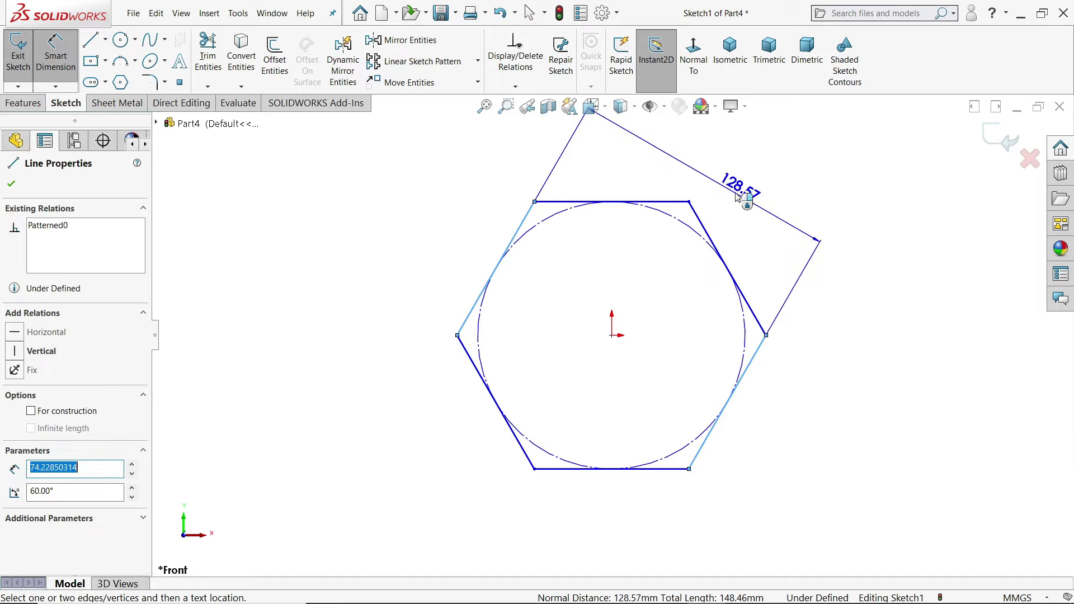
pyautogui.click(737, 196)
pyautogui.write('20')
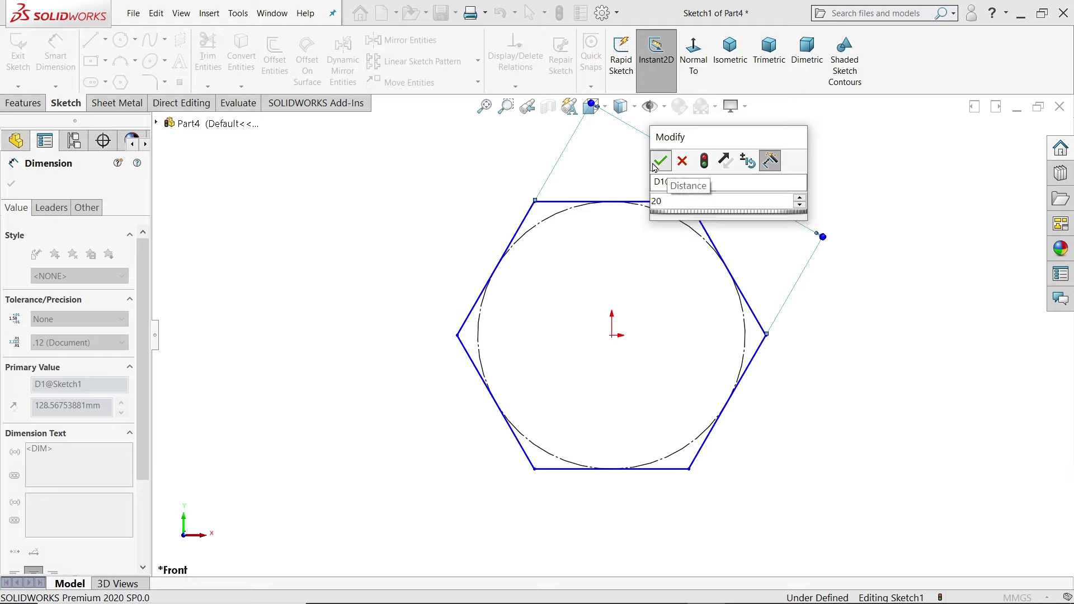
pyautogui.click(659, 162)
pyautogui.press('Escape')
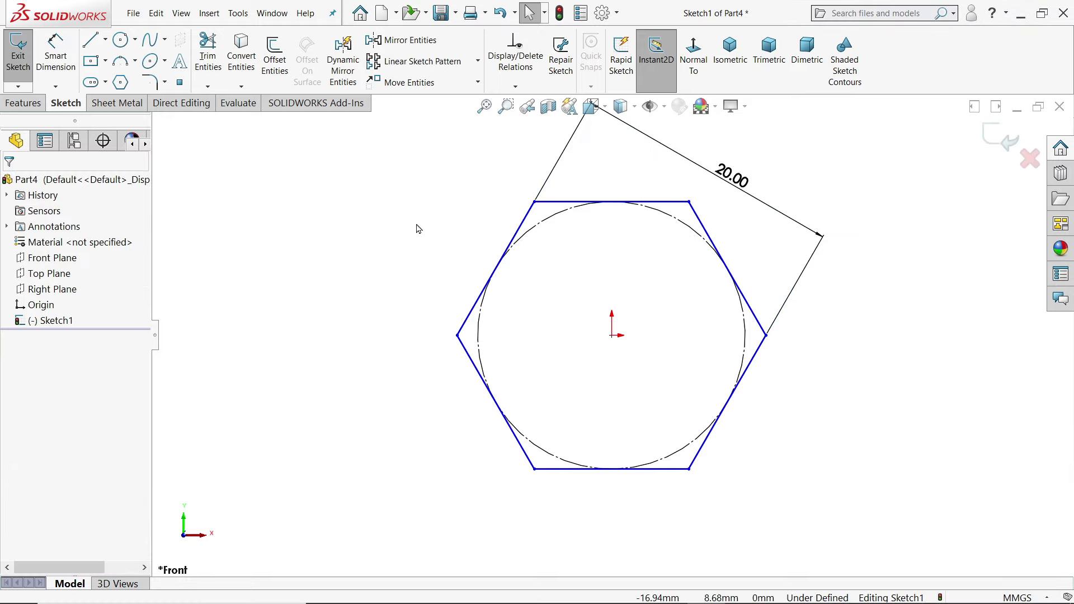
# Make the hexagon's top edge horizontal to fully define the sketch.
pyautogui.click(592, 202)
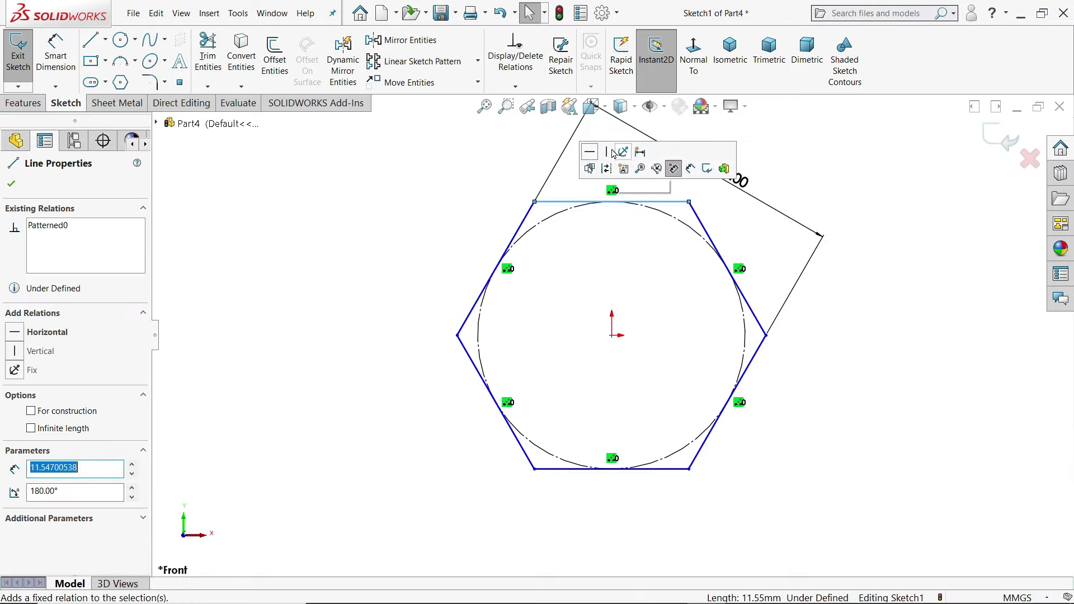
pyautogui.click(590, 151)
pyautogui.click(509, 169)
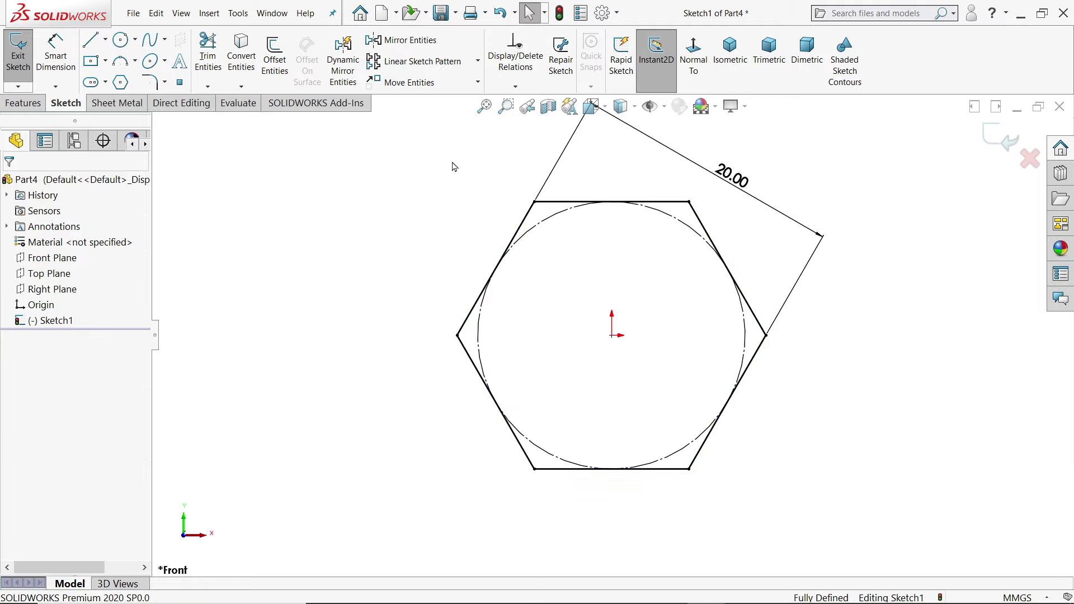
pyautogui.click(14, 106)
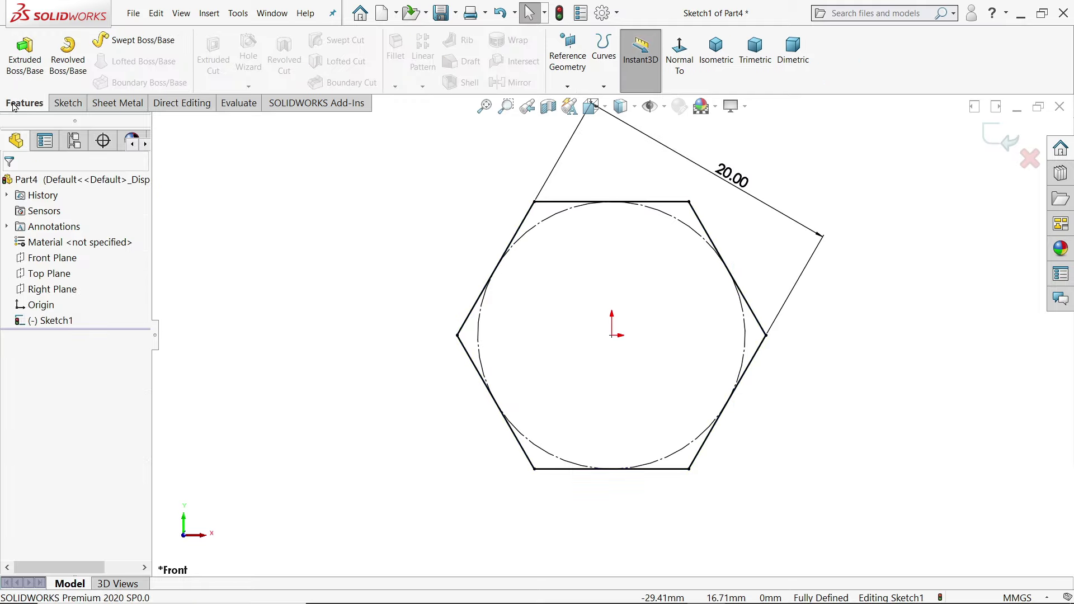
# Extrude the hexagon Mid Plane to a 9 mm thickness as Boss-Extrude1.
pyautogui.click(25, 56)
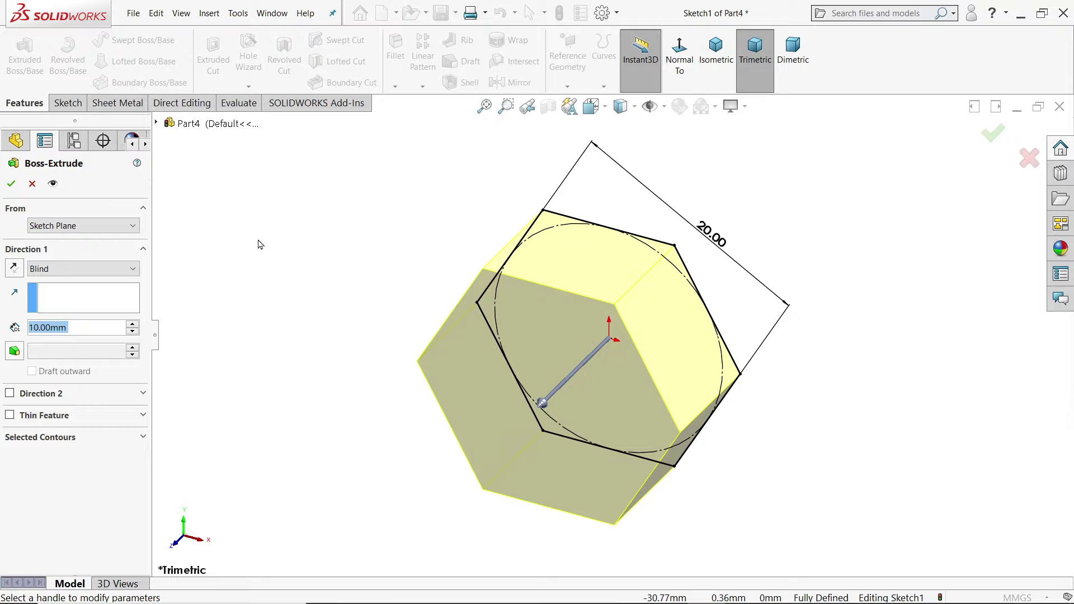
pyautogui.click(78, 268)
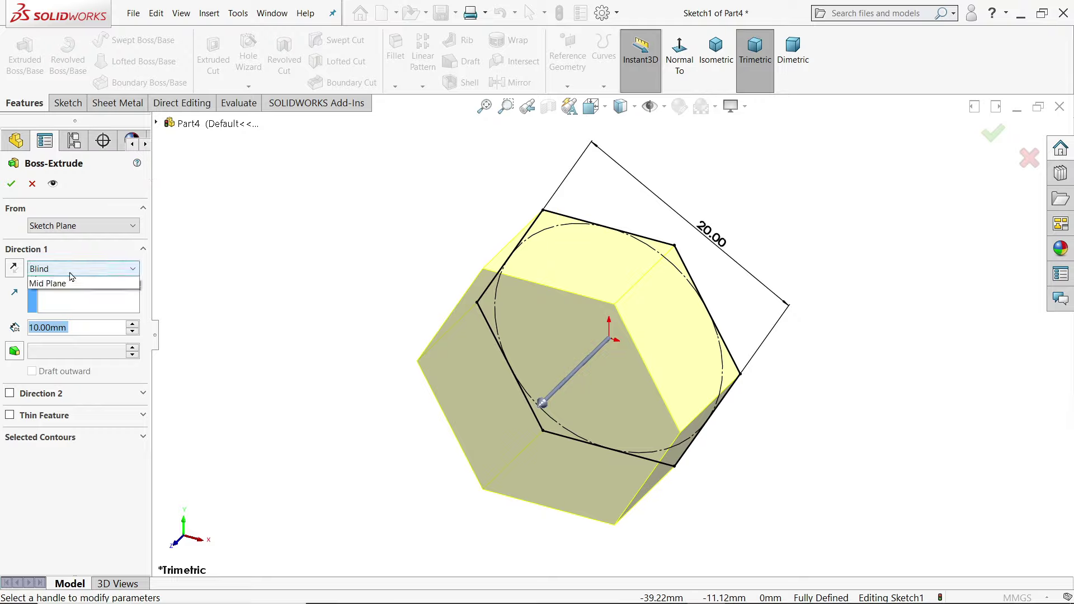
pyautogui.click(56, 338)
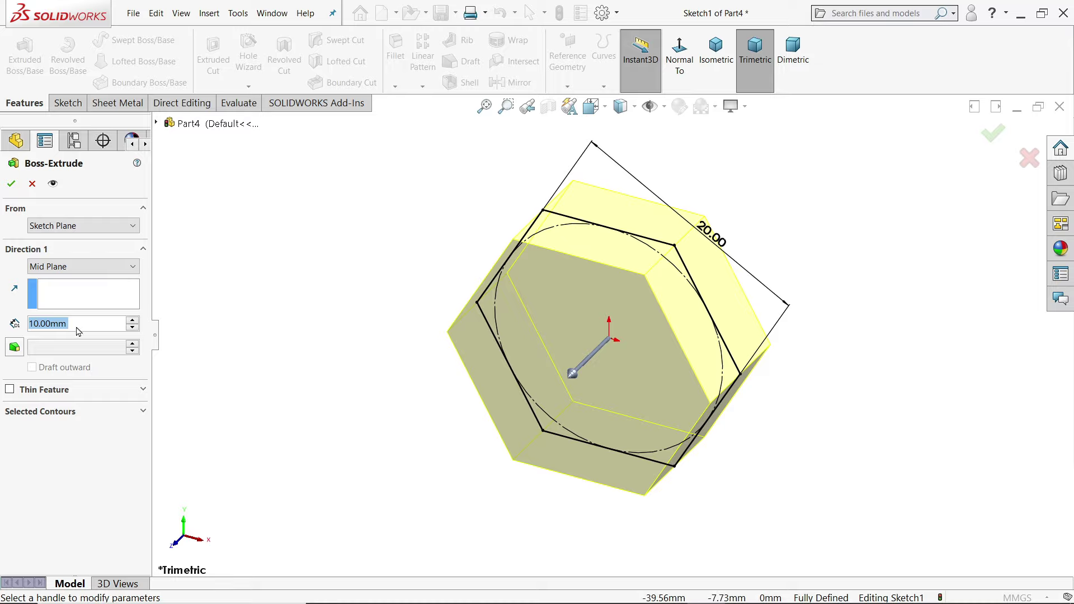
pyautogui.write('9')
pyautogui.press('Return')
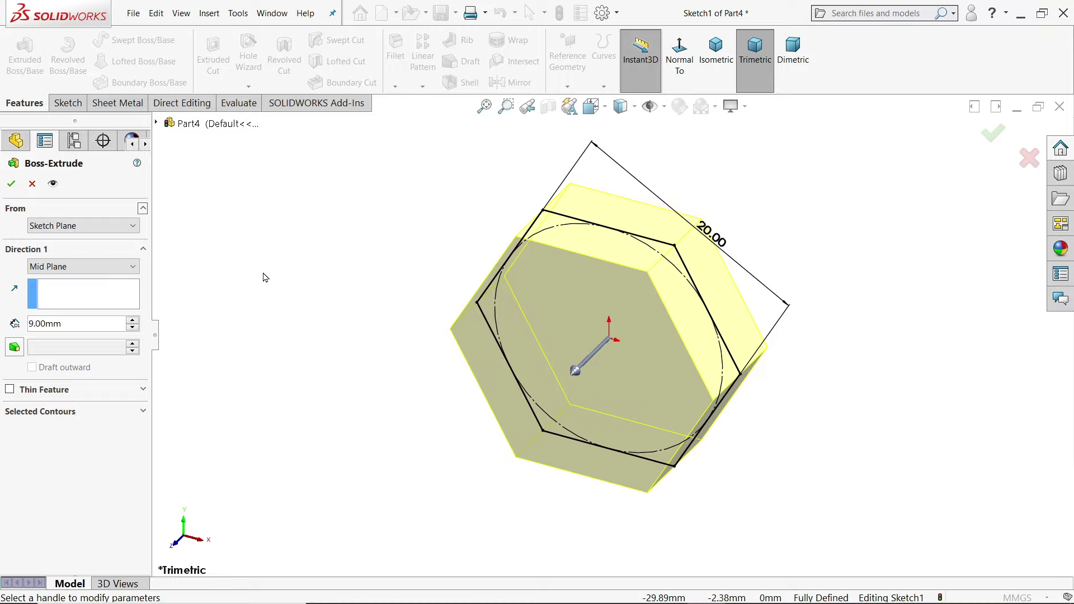
pyautogui.click(11, 184)
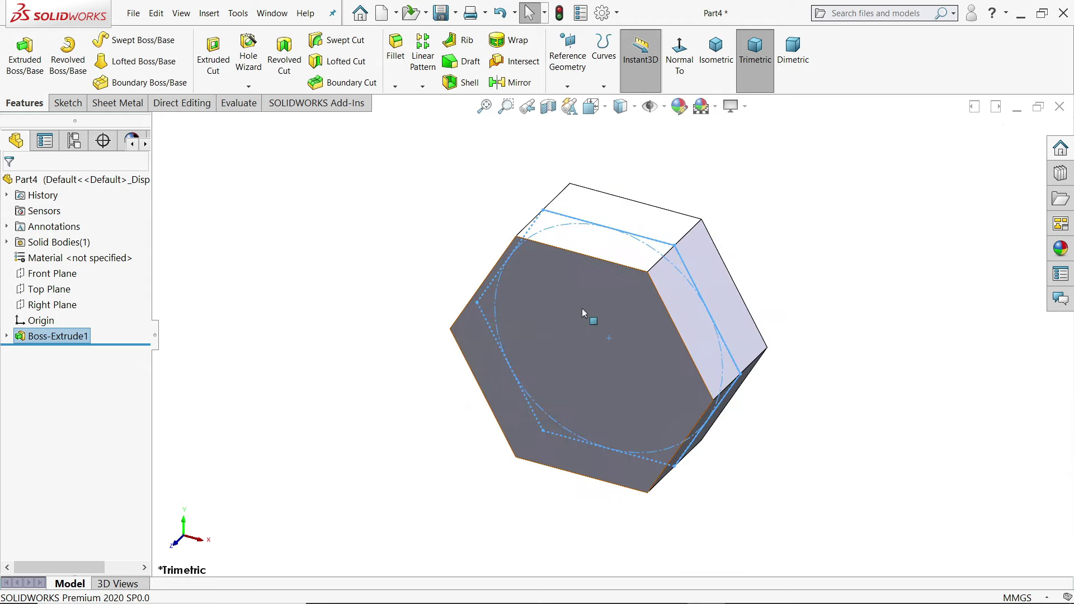
pyautogui.click(592, 308)
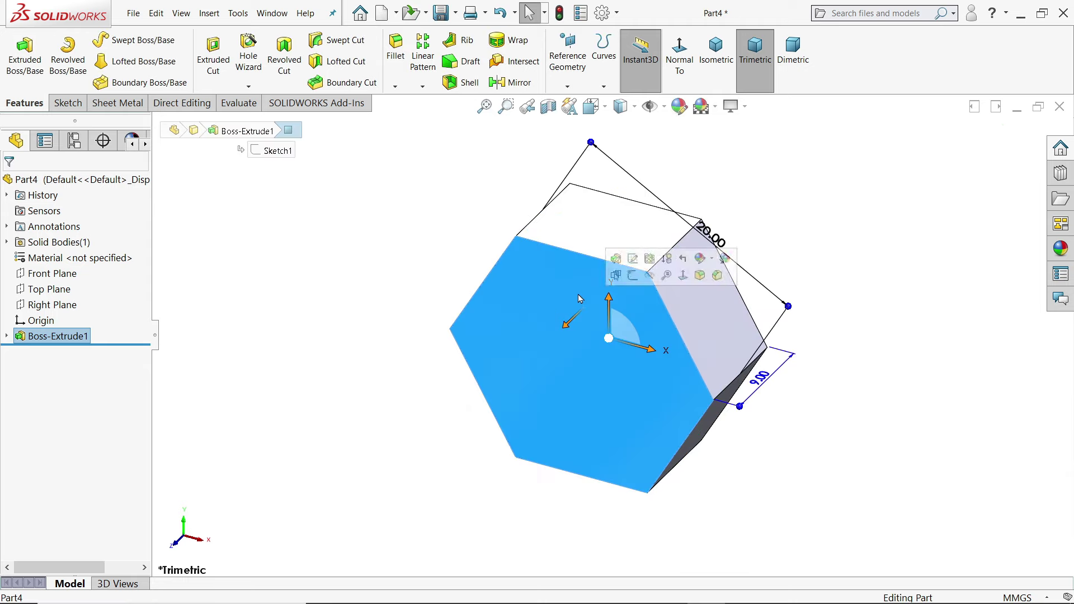
# Sketch an origin-centred circle on the front face, tangent to the hexagon flats.
pyautogui.click(78, 104)
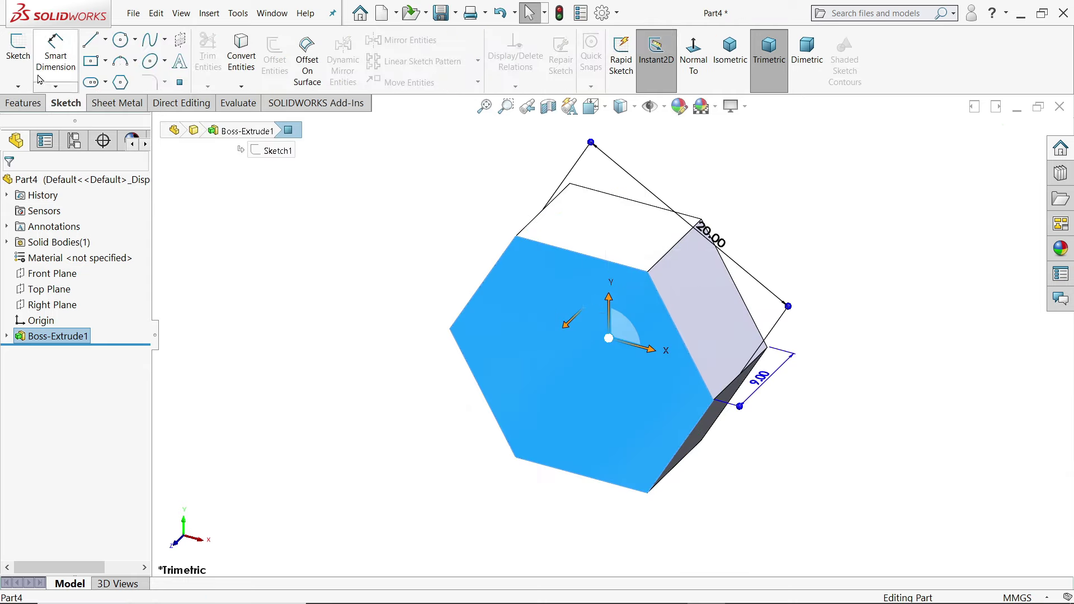
pyautogui.click(17, 47)
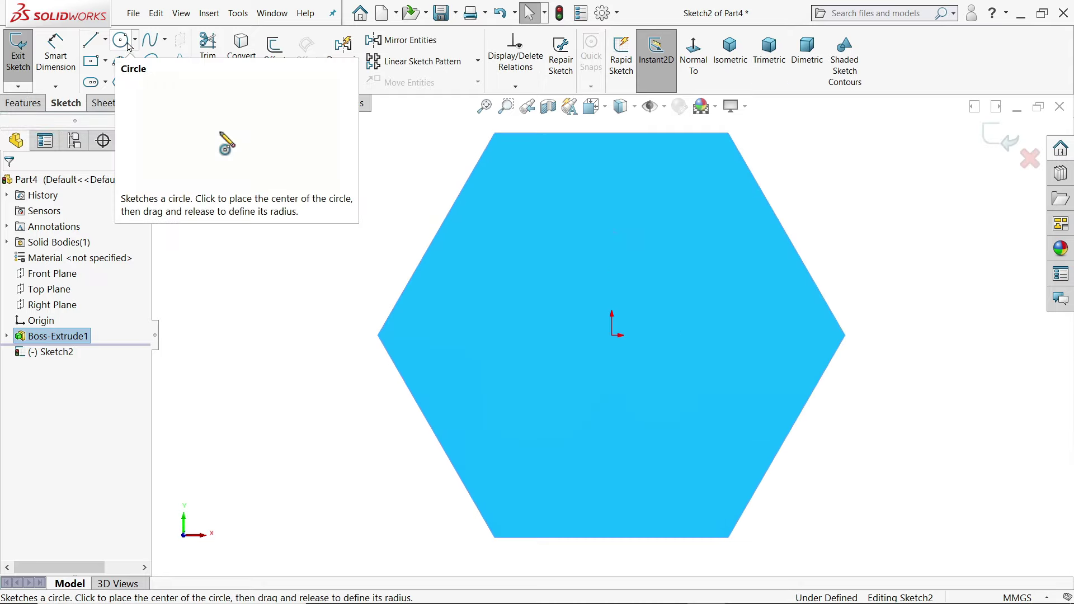
pyautogui.click(121, 39)
pyautogui.click(612, 335)
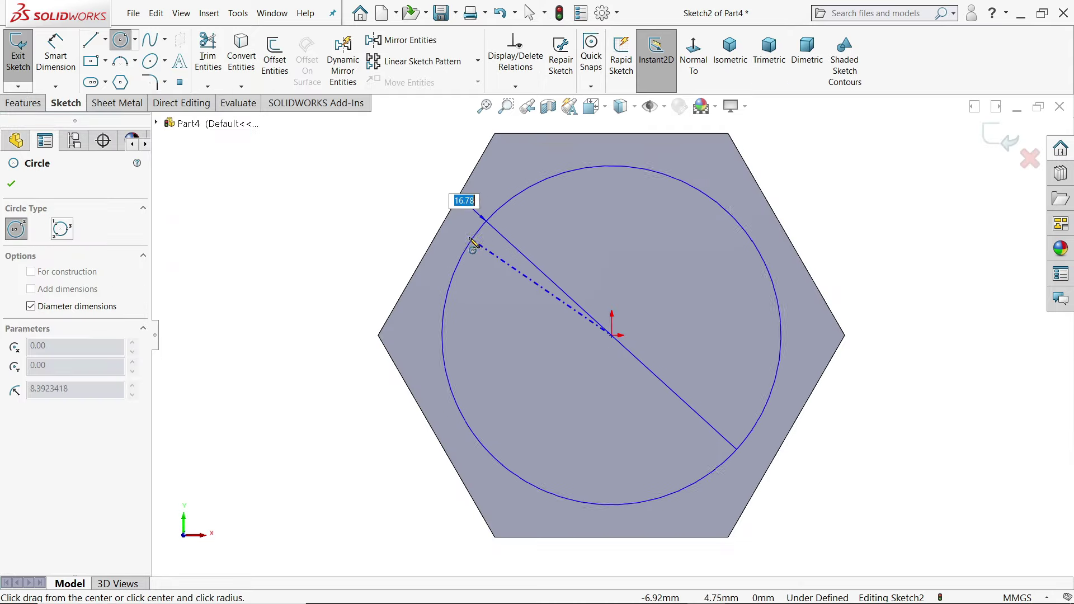
pyautogui.click(480, 242)
pyautogui.rightClick(313, 192)
pyautogui.click(341, 200)
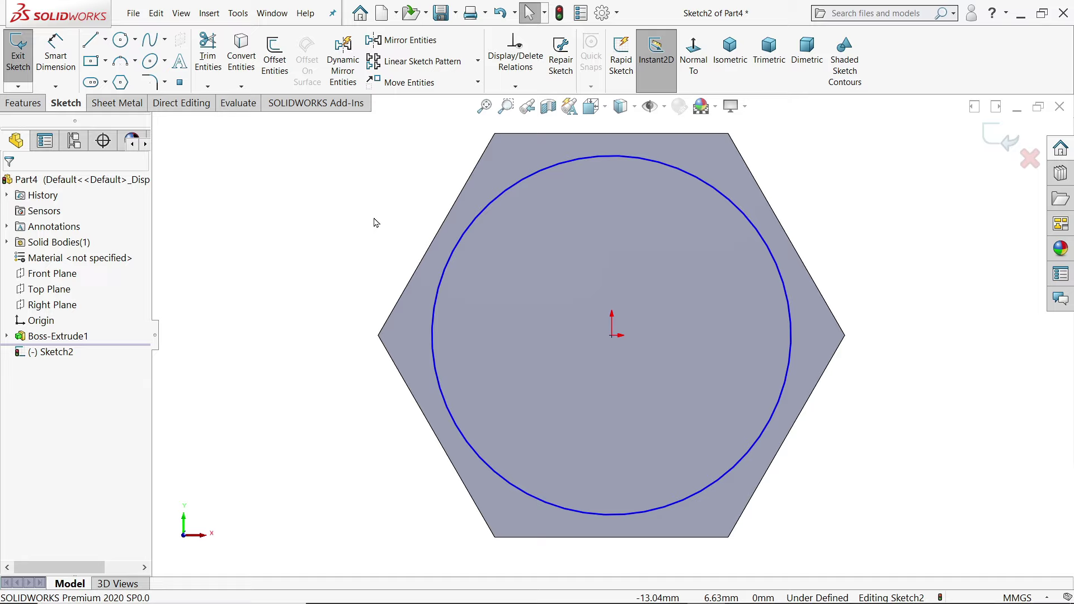
pyautogui.click(448, 258)
pyautogui.keyDown('ctrl'); pyautogui.click(433, 240); pyautogui.keyUp('ctrl')
pyautogui.click(487, 208)
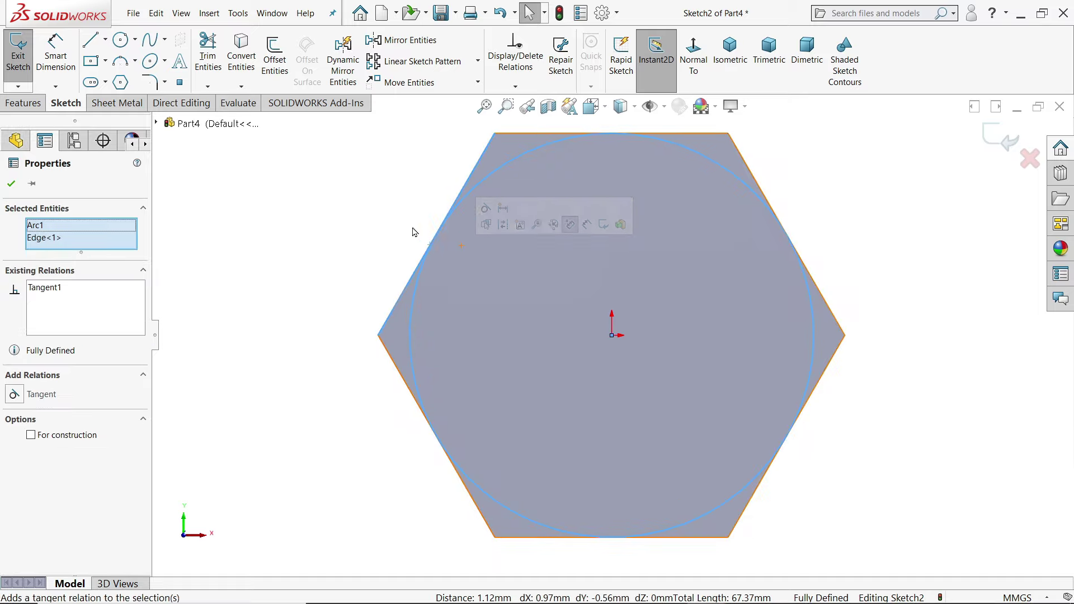
# Cut outside the circle Through All with Flip side and a 45° draft.
pyautogui.click(29, 103)
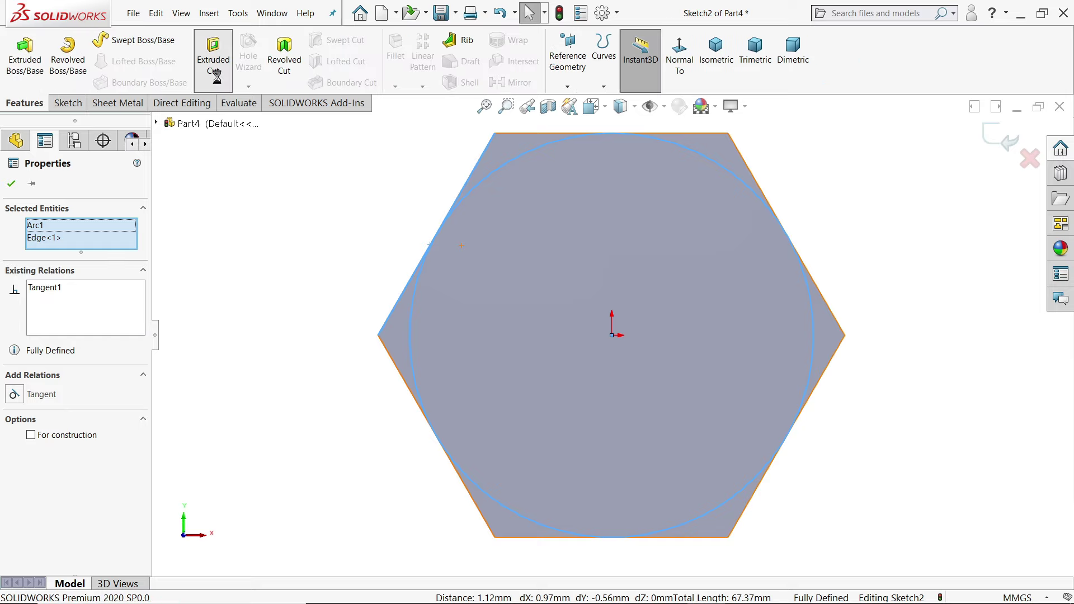
pyautogui.click(213, 56)
pyautogui.scroll(-2, 630, 350)
pyautogui.scroll(-2, 630, 350)
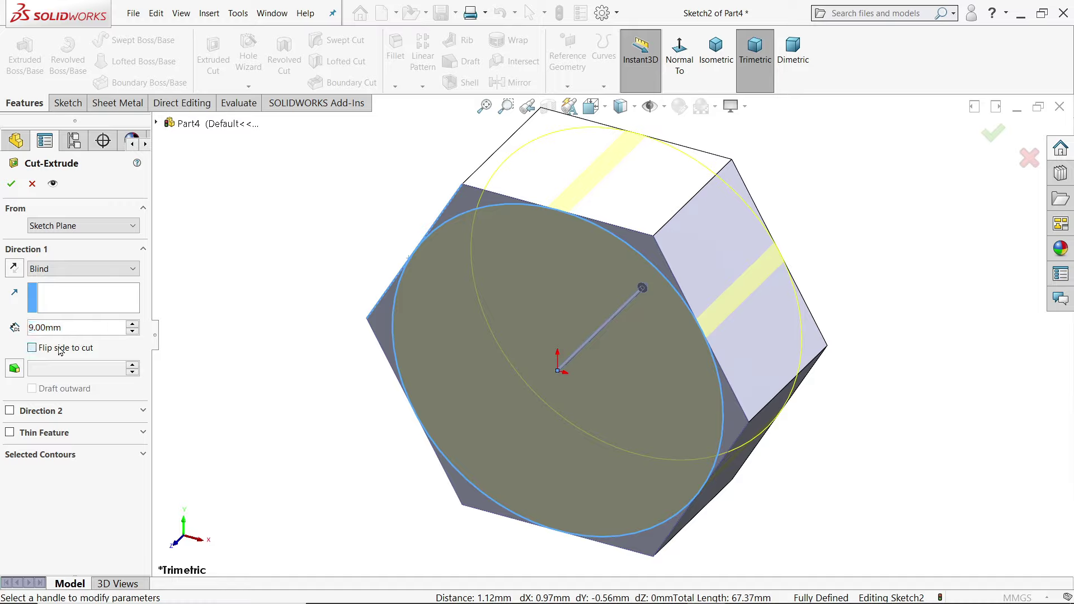
pyautogui.click(79, 269)
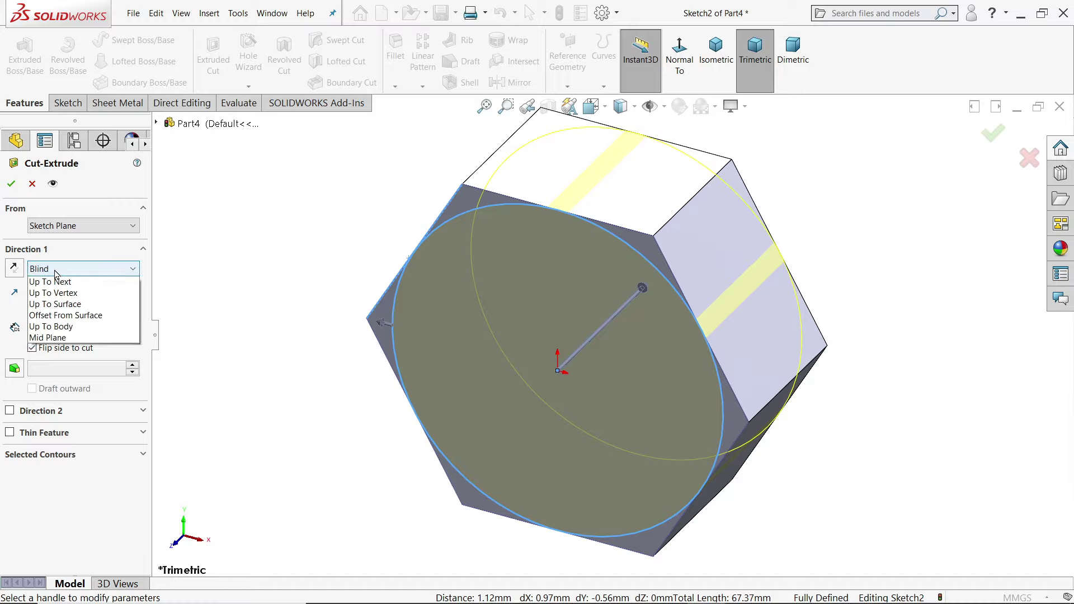
pyautogui.click(73, 290)
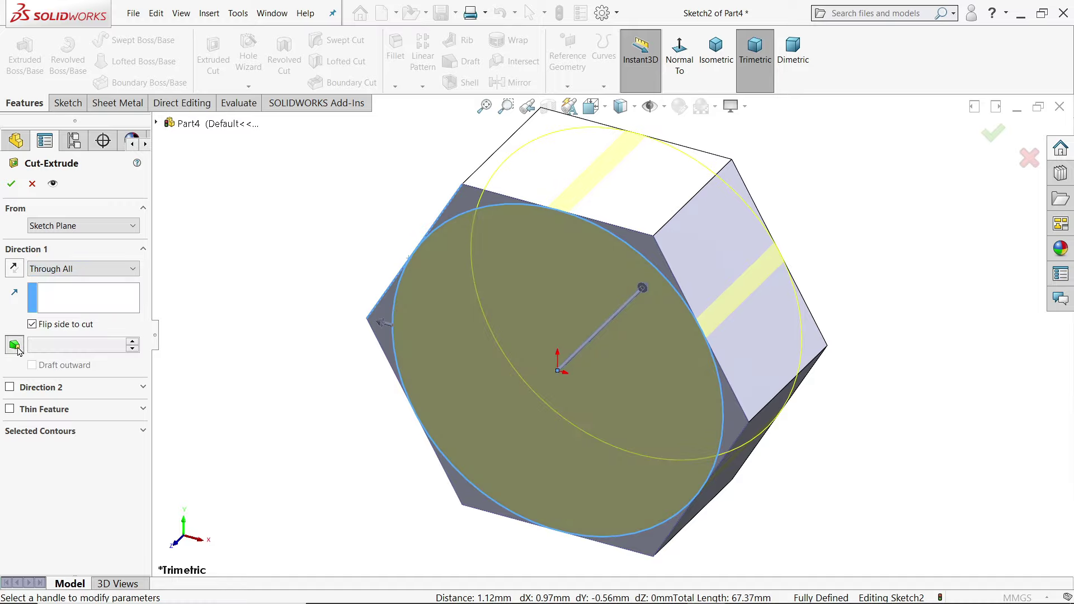
pyautogui.click(16, 346)
pyautogui.click(8, 186)
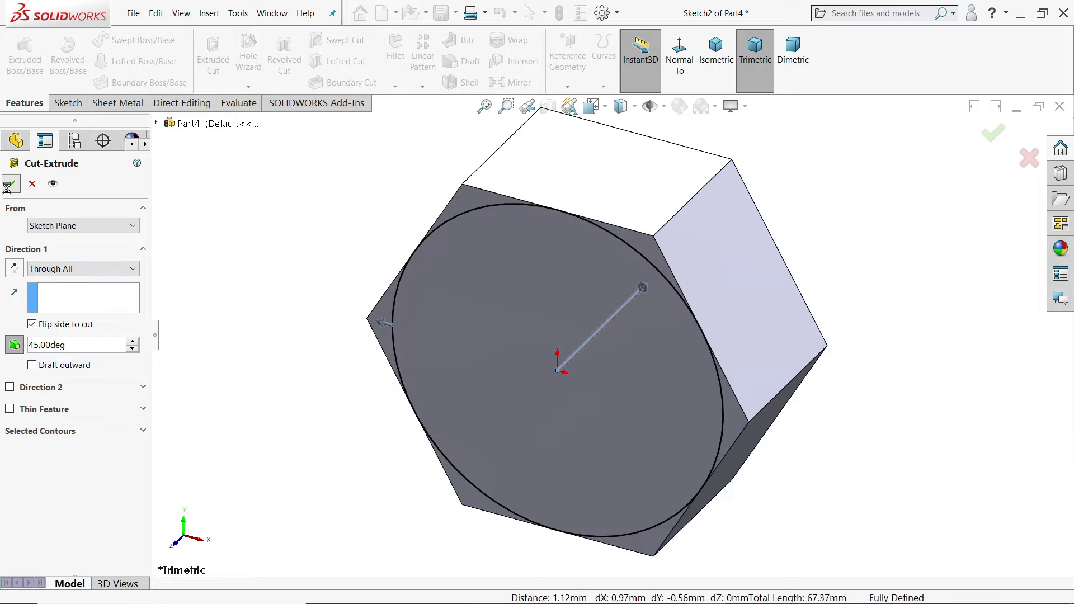
pyautogui.moveTo(324, 277)
pyautogui.mouseDown(button='middle')
pyautogui.moveTo(249, 253)
pyautogui.moveTo(308, 263)
pyautogui.mouseUp(button='middle')
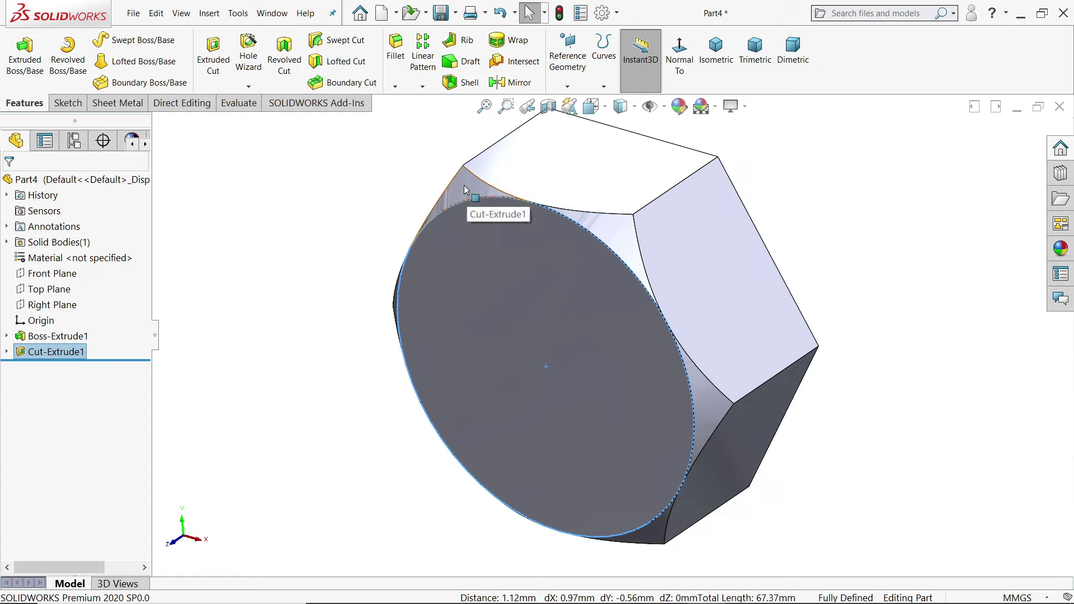
# Mirror Cut-Extrude1 about the Front Plane to chamfer the back corners.
pyautogui.click(510, 82)
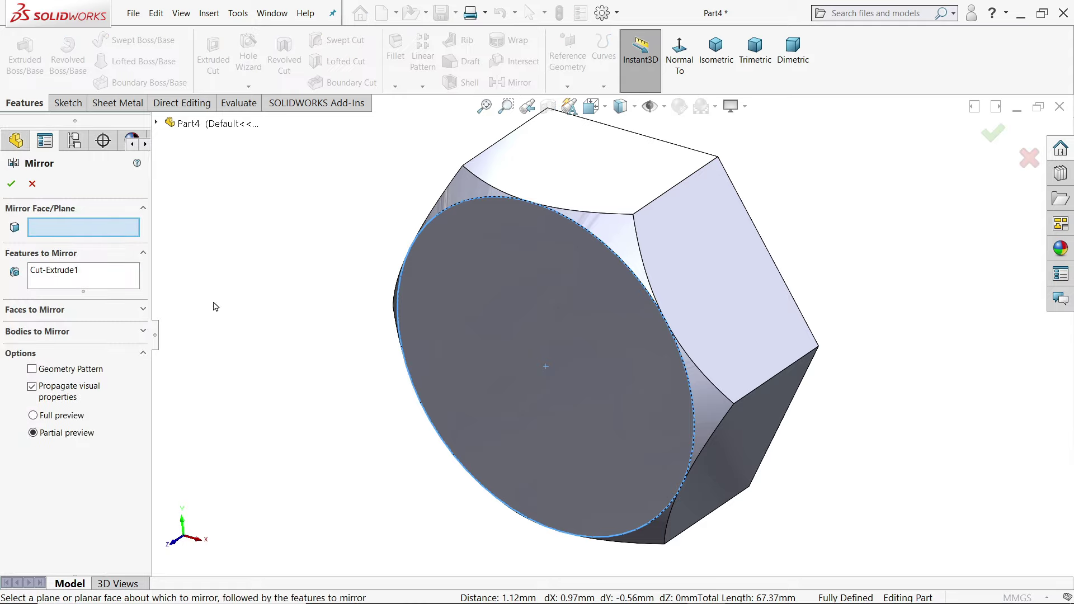
pyautogui.click(156, 124)
pyautogui.click(214, 218)
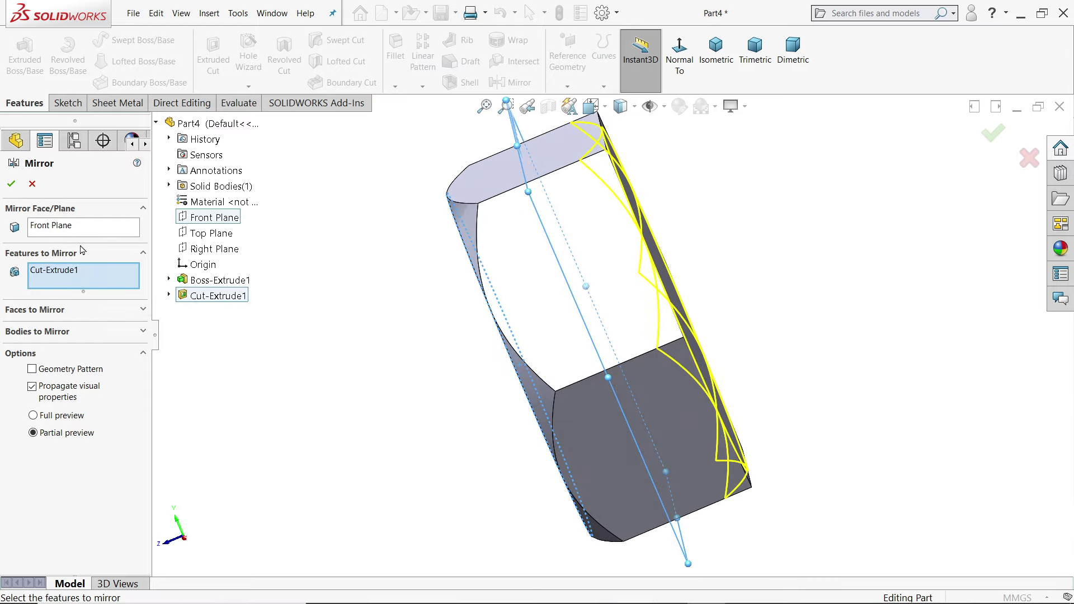
pyautogui.click(11, 185)
# Start a new sketch on the head's round end face.
pyautogui.moveTo(156, 324)
pyautogui.mouseDown(button='middle')
pyautogui.moveTo(365, 406)
pyautogui.moveTo(486, 403)
pyautogui.mouseUp(button='middle')
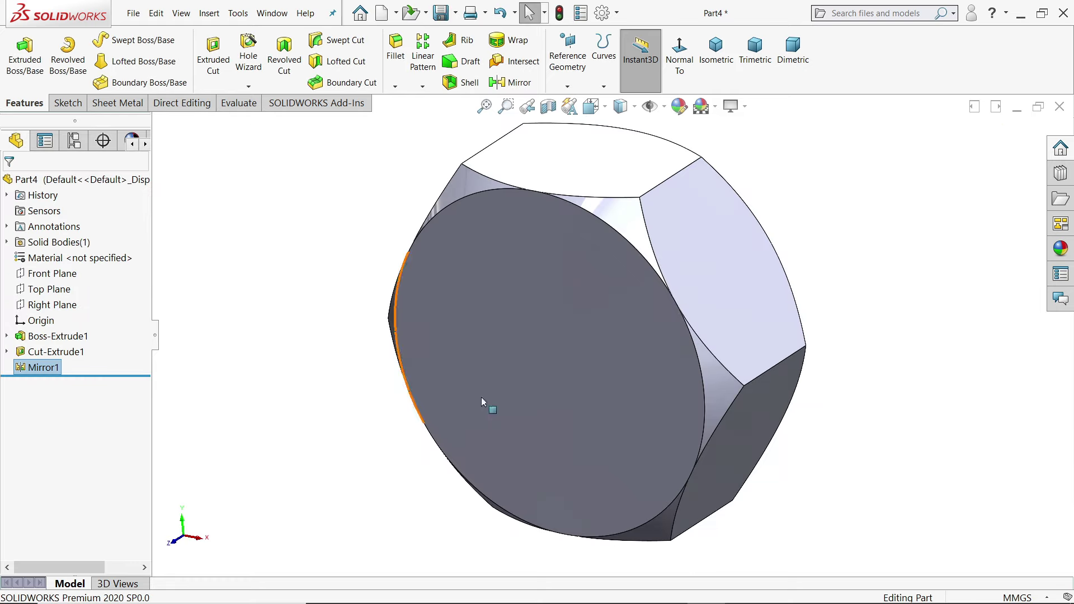
pyautogui.click(556, 363)
pyautogui.click(599, 329)
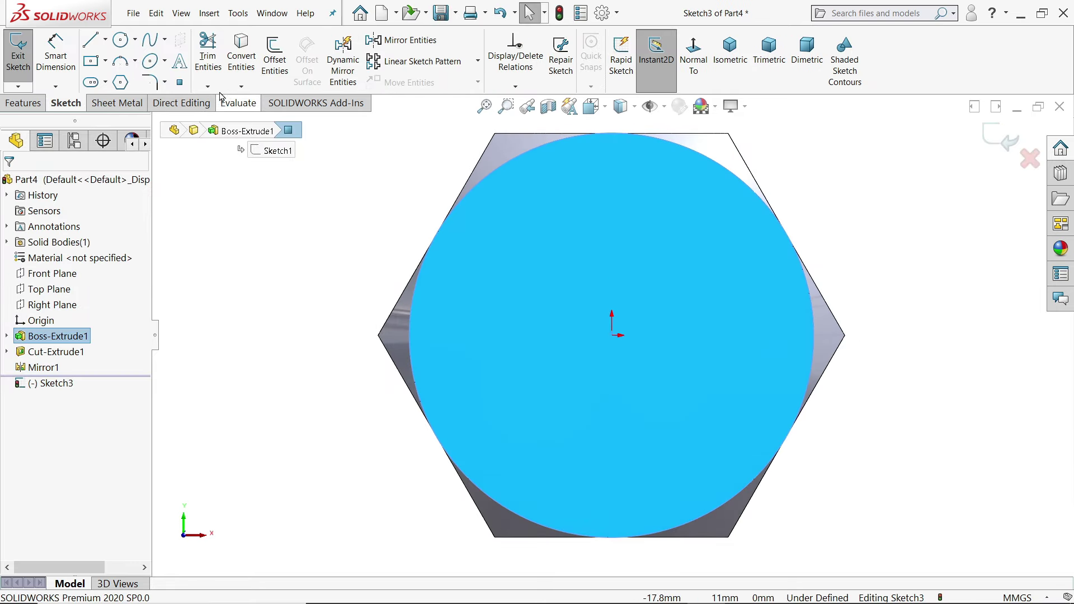
# Draw a 12 mm diameter circle centred on the origin.
pyautogui.click(121, 40)
pyautogui.click(613, 336)
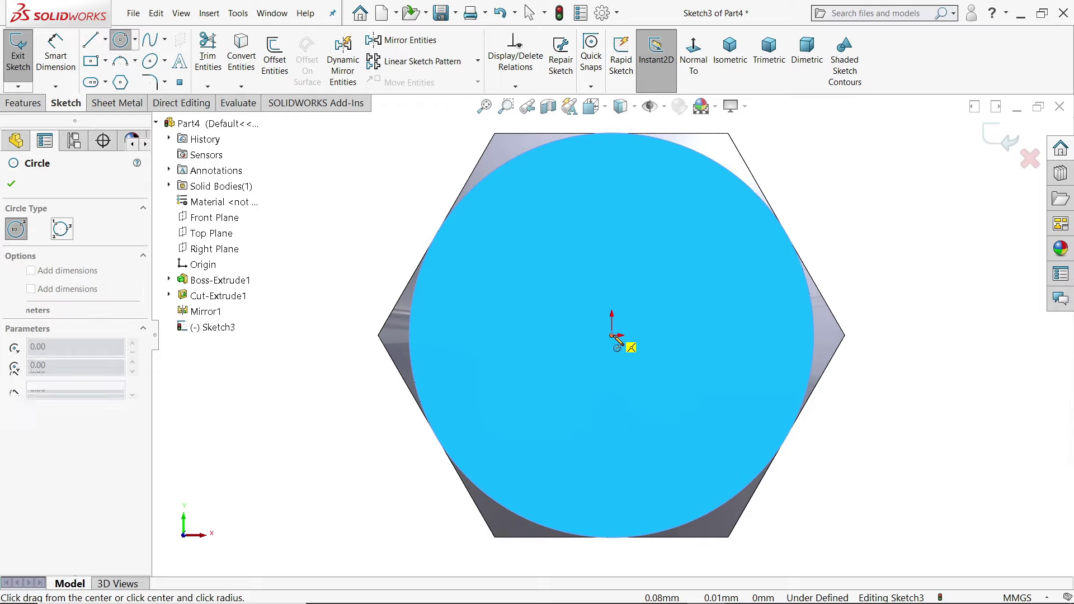
pyautogui.write('12')
pyautogui.press('Return')
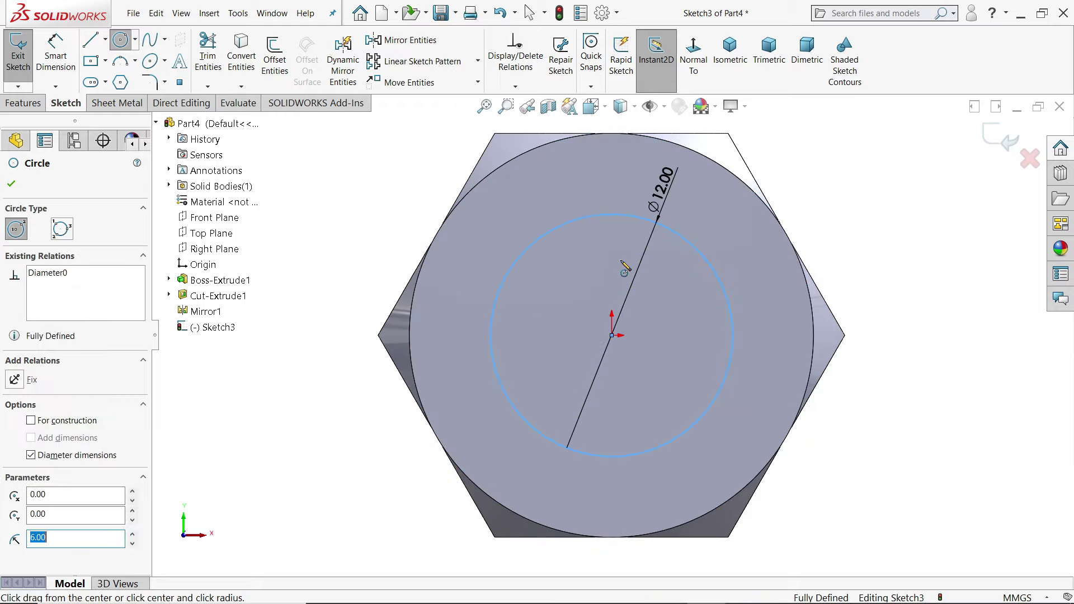
pyautogui.press('Escape')
pyautogui.scroll(2, 651, 336)
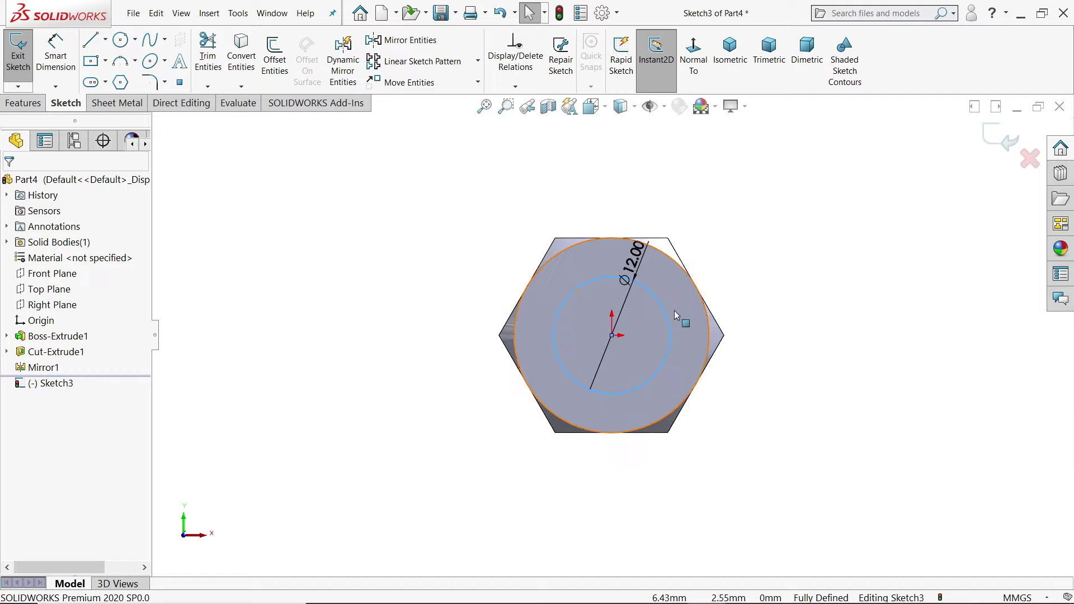
pyautogui.moveTo(681, 319)
pyautogui.mouseDown(button='middle')
pyautogui.moveTo(637, 323)
pyautogui.moveTo(649, 324)
pyautogui.mouseUp(button='middle')
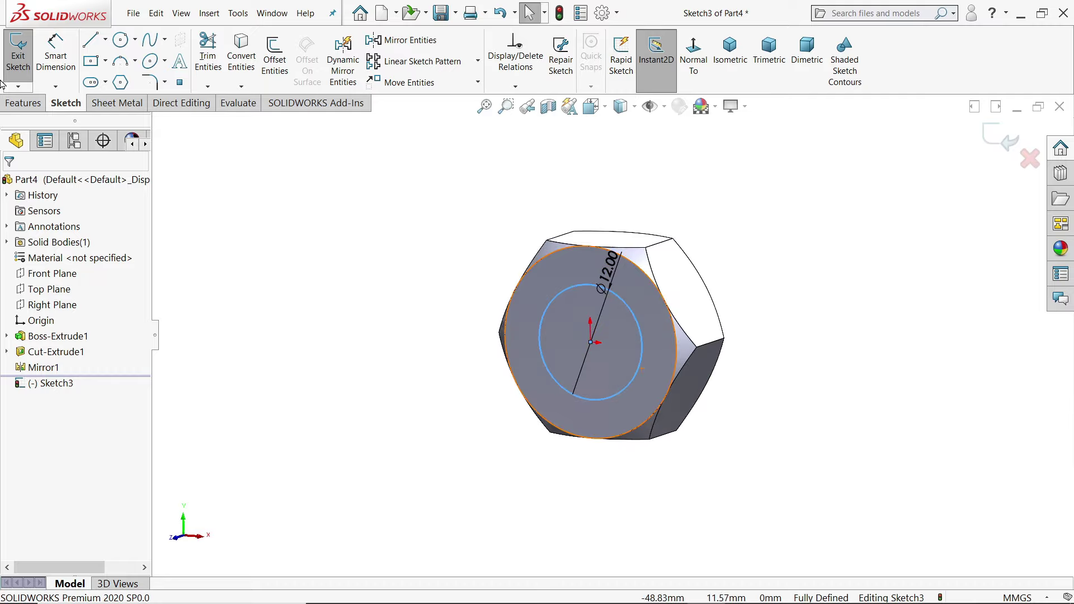
# Extrude the circle 40 mm into the bolt shank, Boss-Extrude2.
pyautogui.click(23, 104)
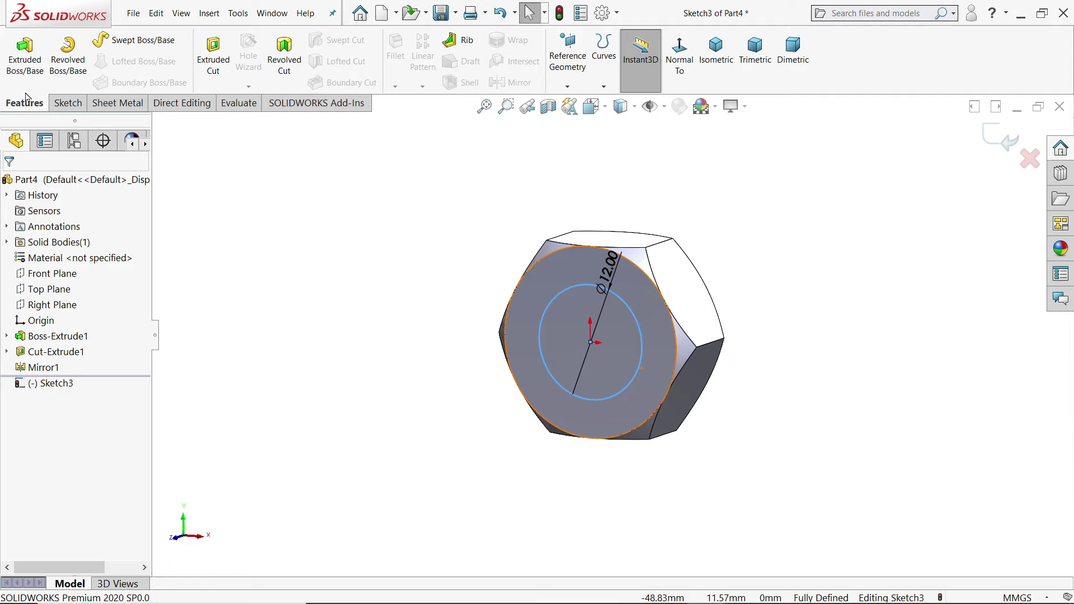
pyautogui.click(24, 51)
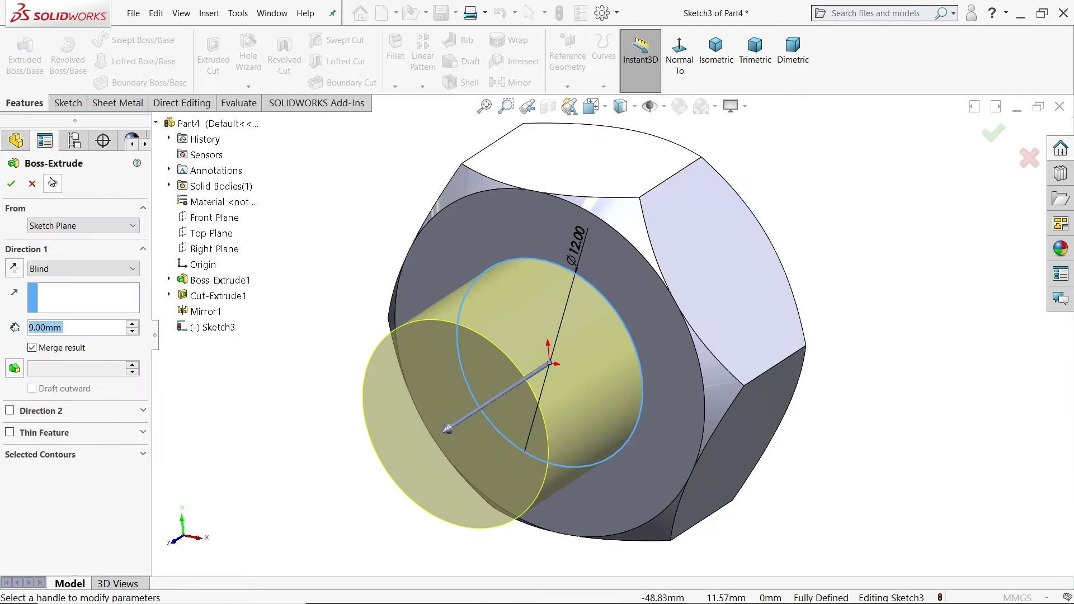
pyautogui.write('40')
pyautogui.press('Return')
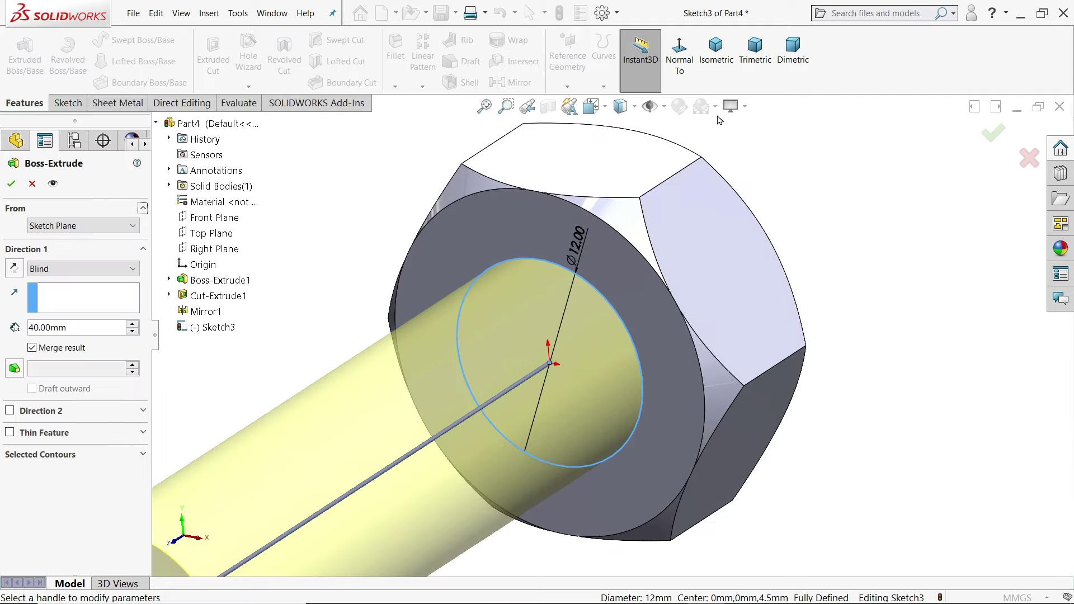
pyautogui.click(716, 56)
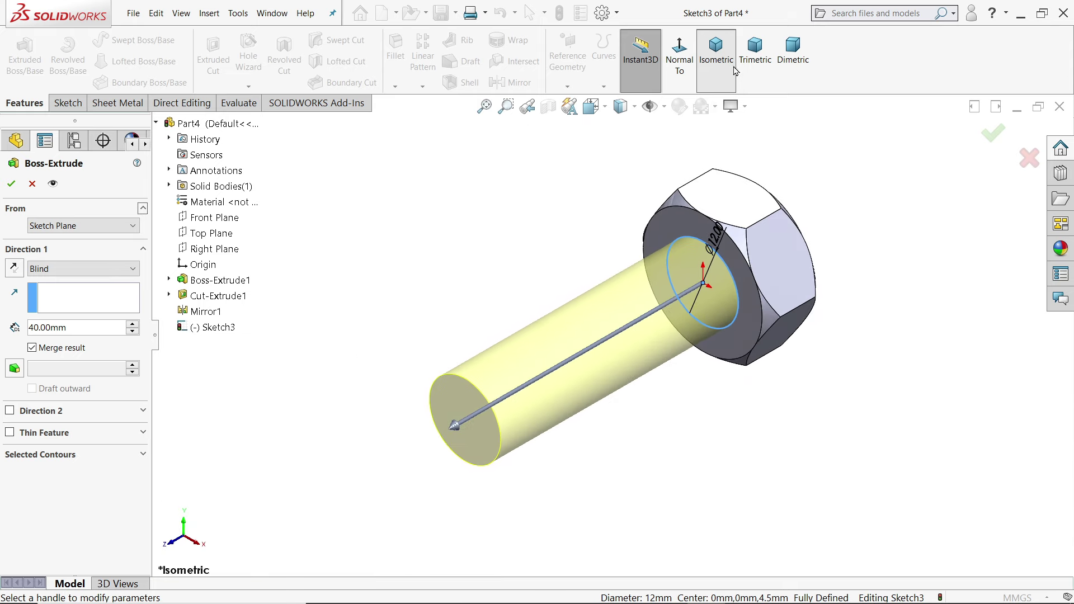
pyautogui.click(10, 183)
pyautogui.scroll(-2, 654, 364)
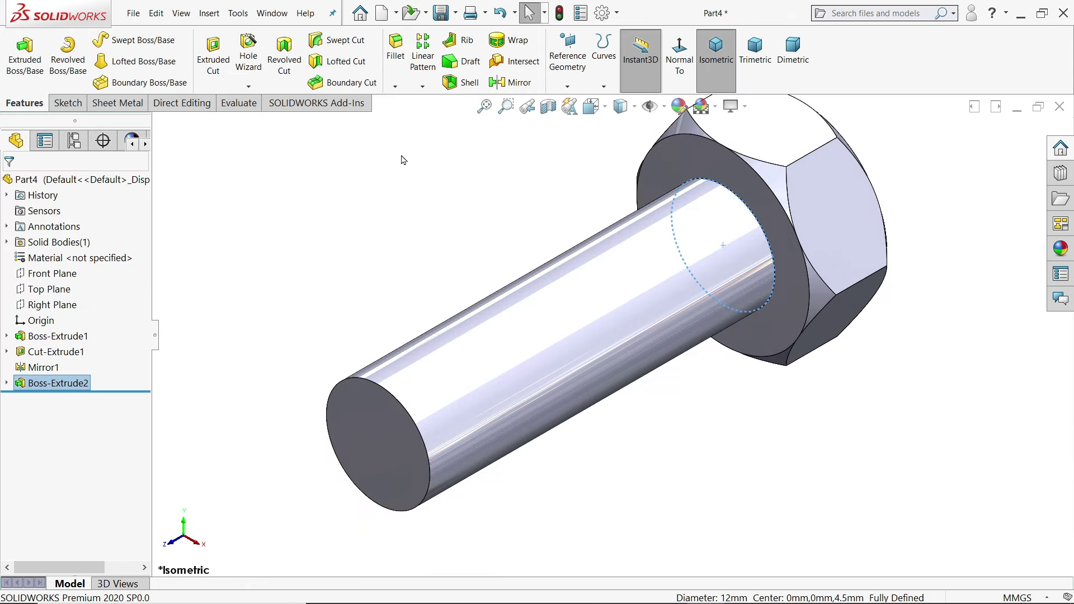
# Chamfer the shank's free end edge 0.5 mm at 45°.
pyautogui.click(409, 393)
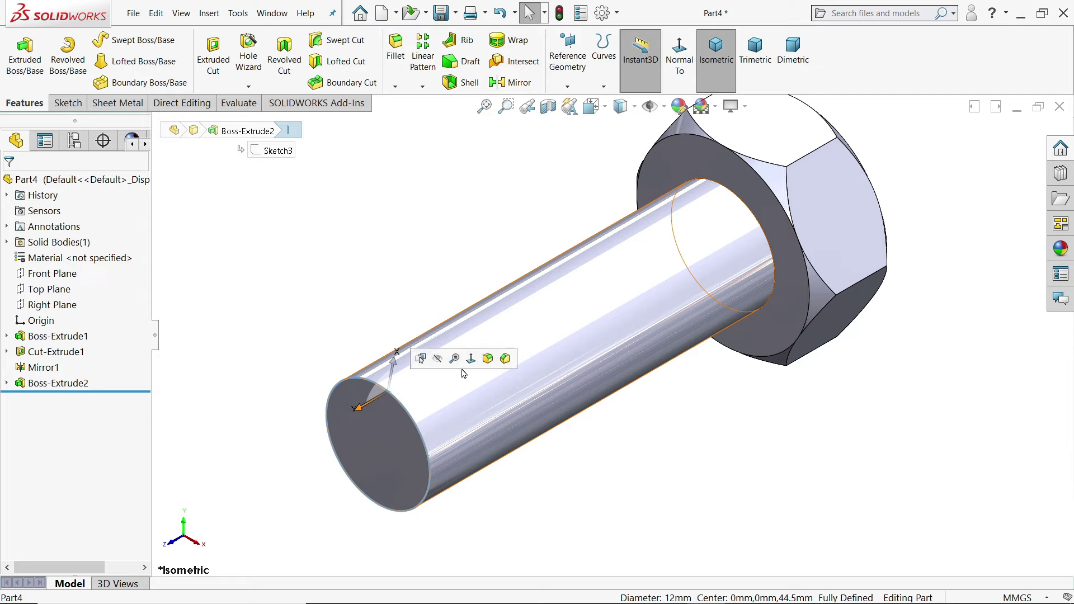
pyautogui.click(505, 359)
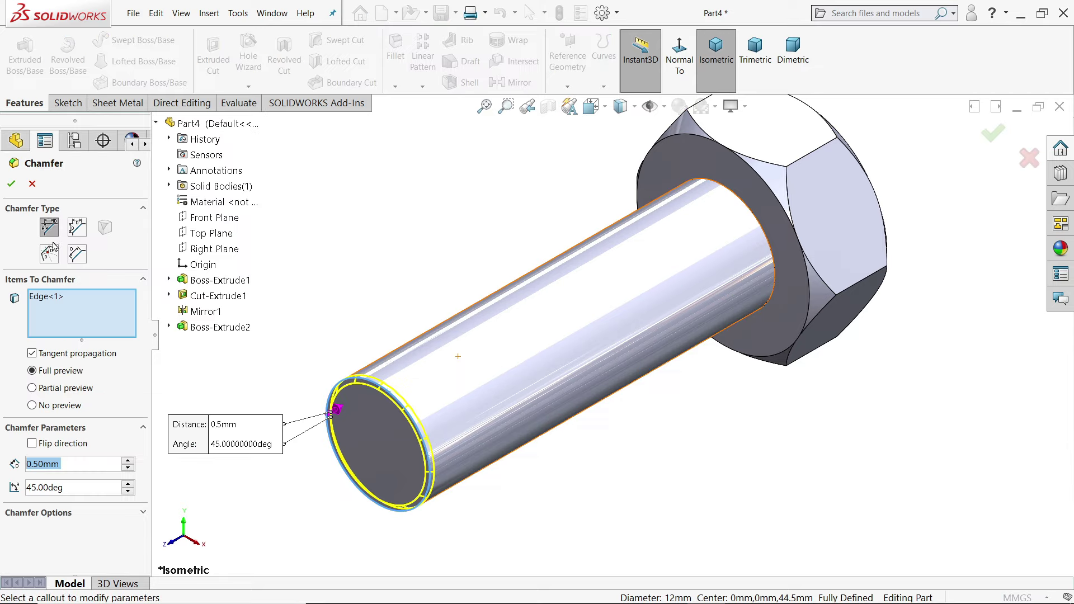
pyautogui.click(11, 185)
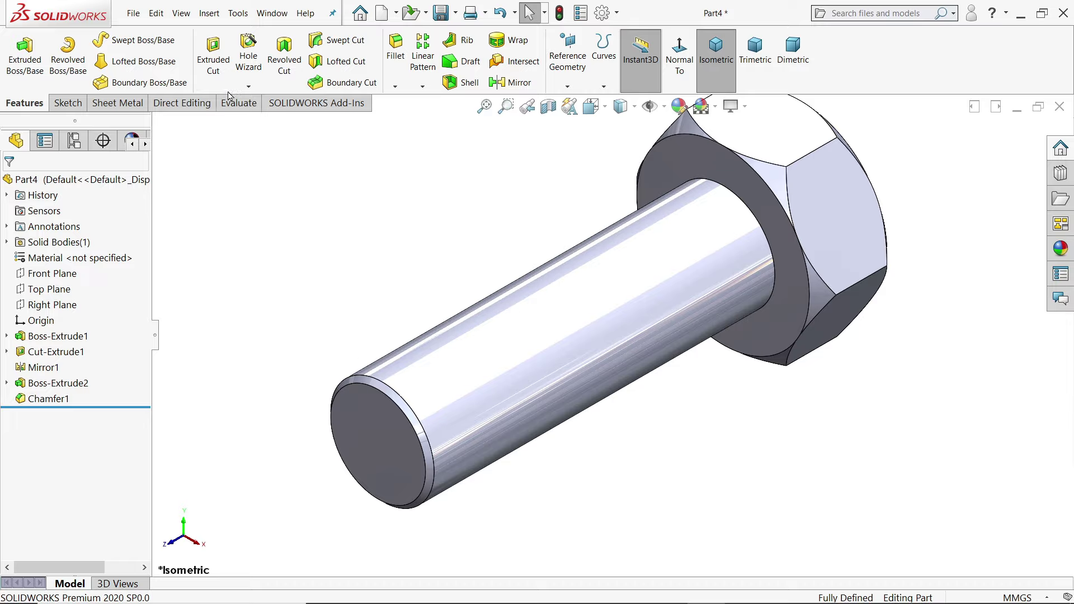
# Start a Thread feature from Insert > Features and dismiss the profile warning.
pyautogui.click(249, 87)
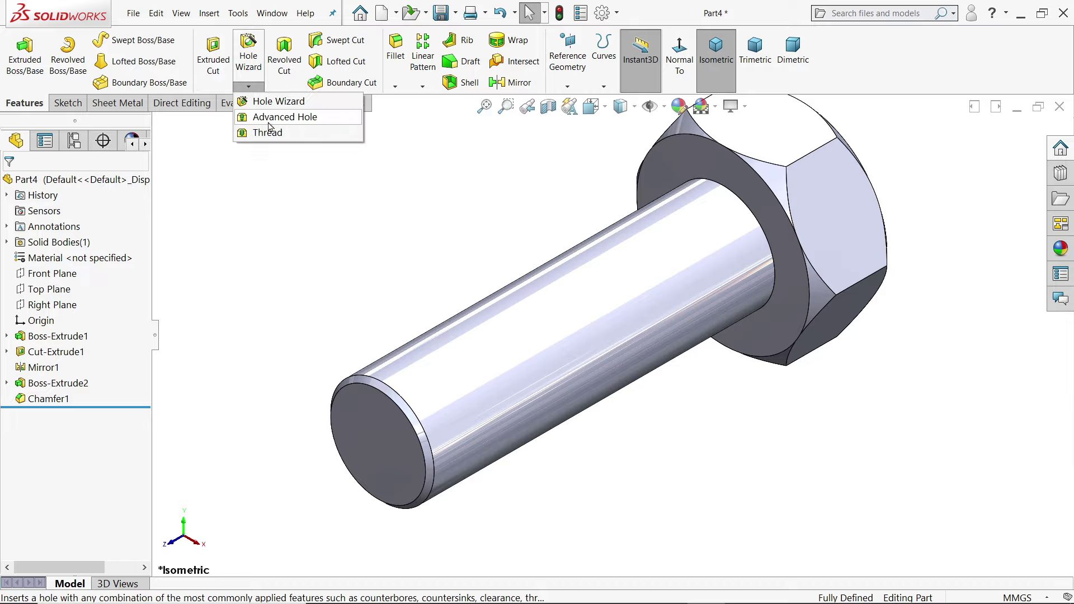
pyautogui.click(266, 153)
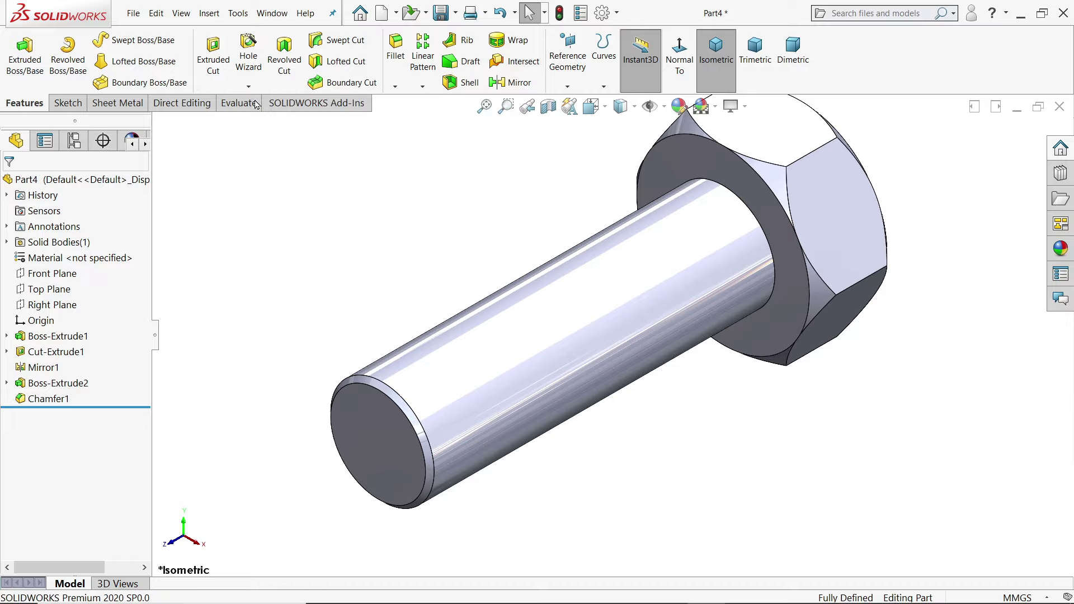
pyautogui.click(211, 16)
pyautogui.moveTo(233, 67)
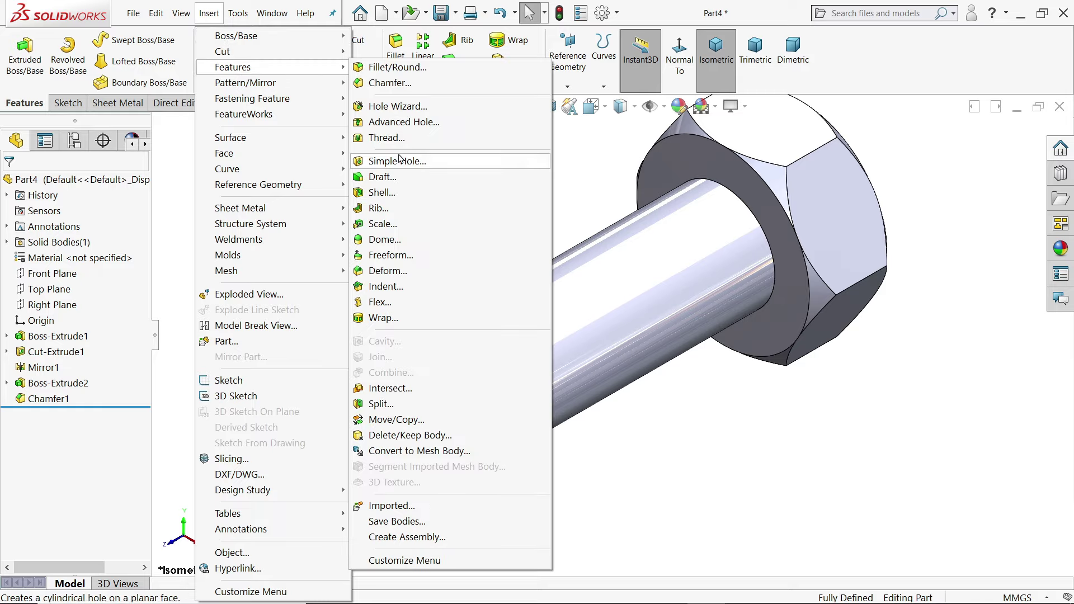
pyautogui.click(385, 137)
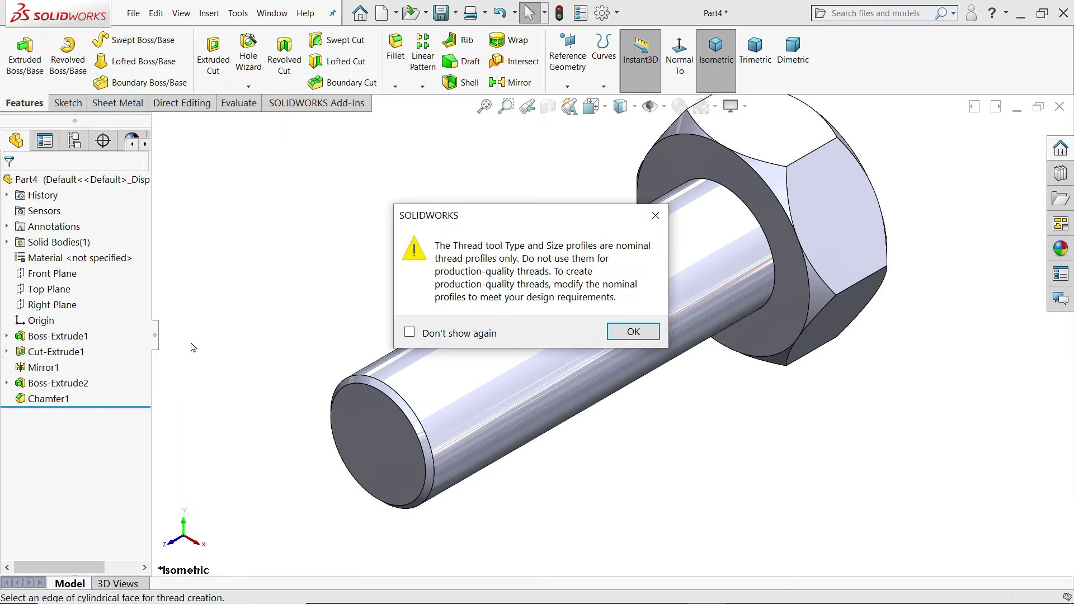
pyautogui.click(650, 338)
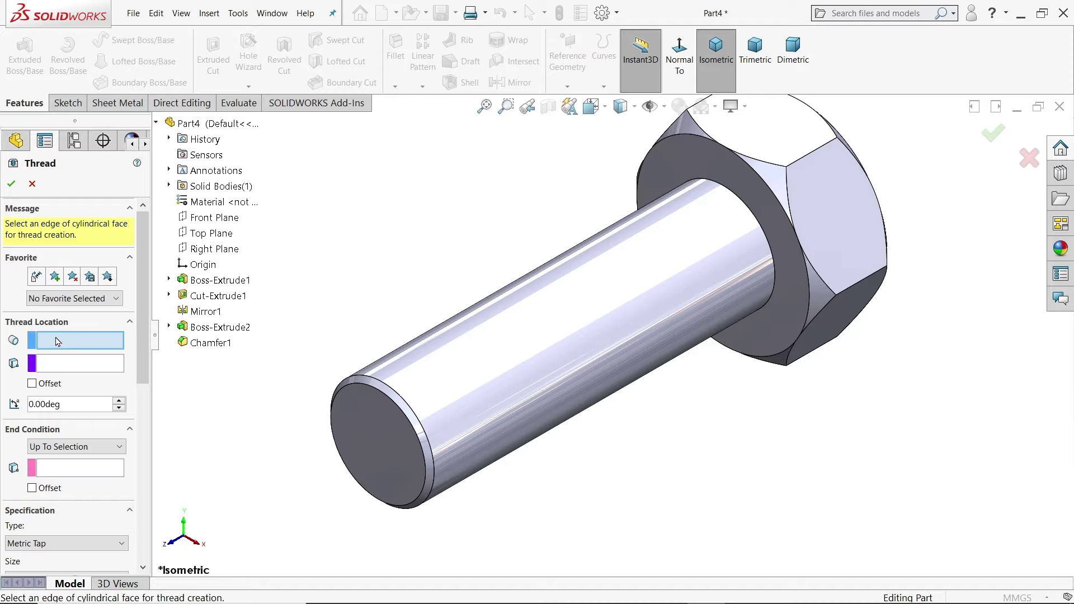
# Set the thread location to the edge where shaft meets head, replacing the end edge.
pyautogui.scroll(-3, 438, 413)
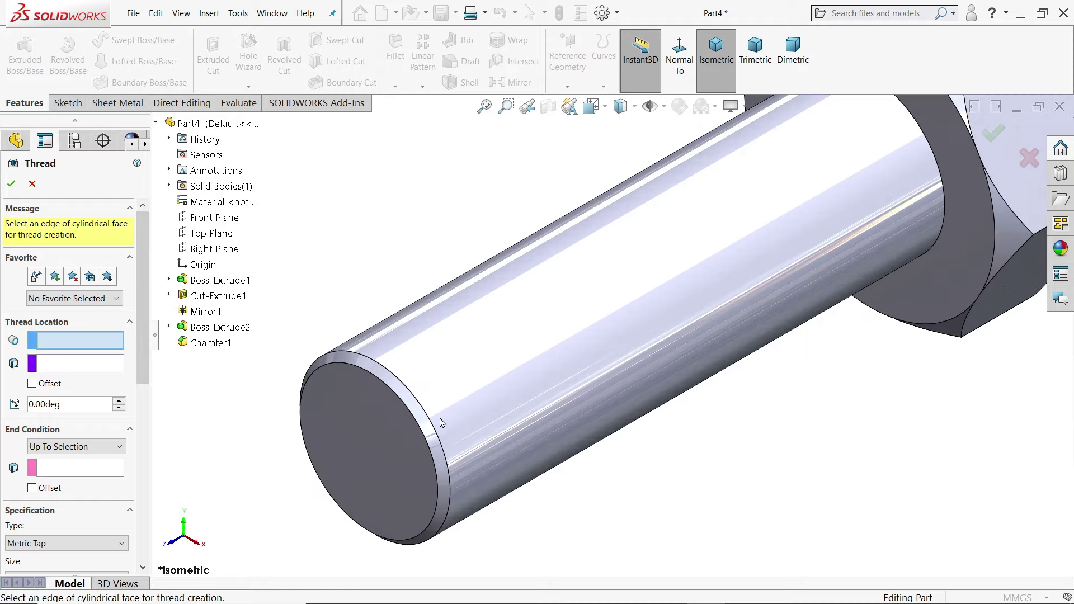
pyautogui.click(441, 418)
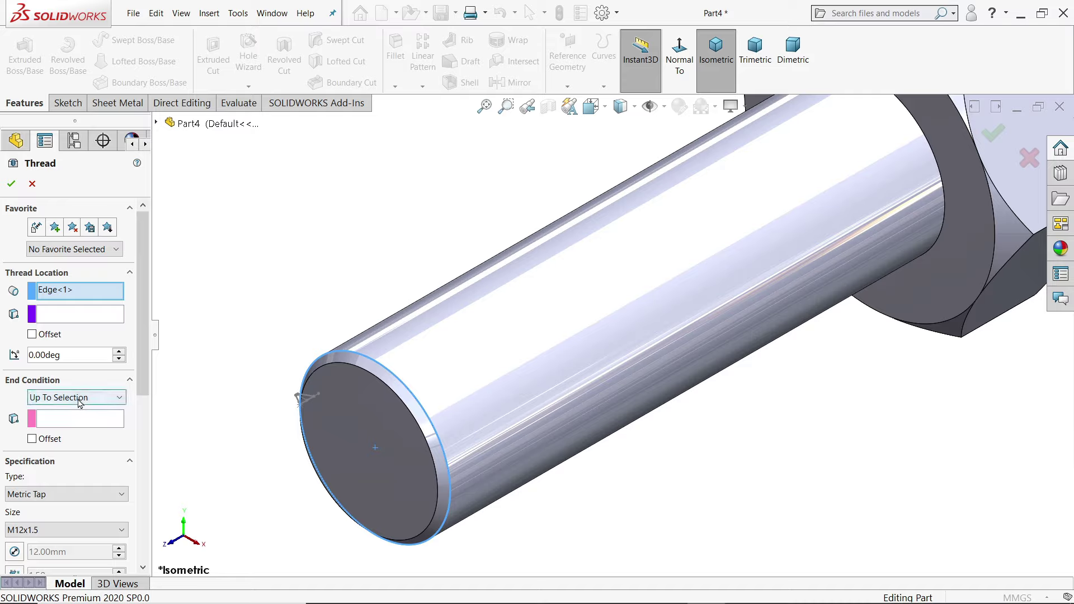
pyautogui.rightClick(92, 292)
pyautogui.click(115, 300)
pyautogui.scroll(3, 633, 333)
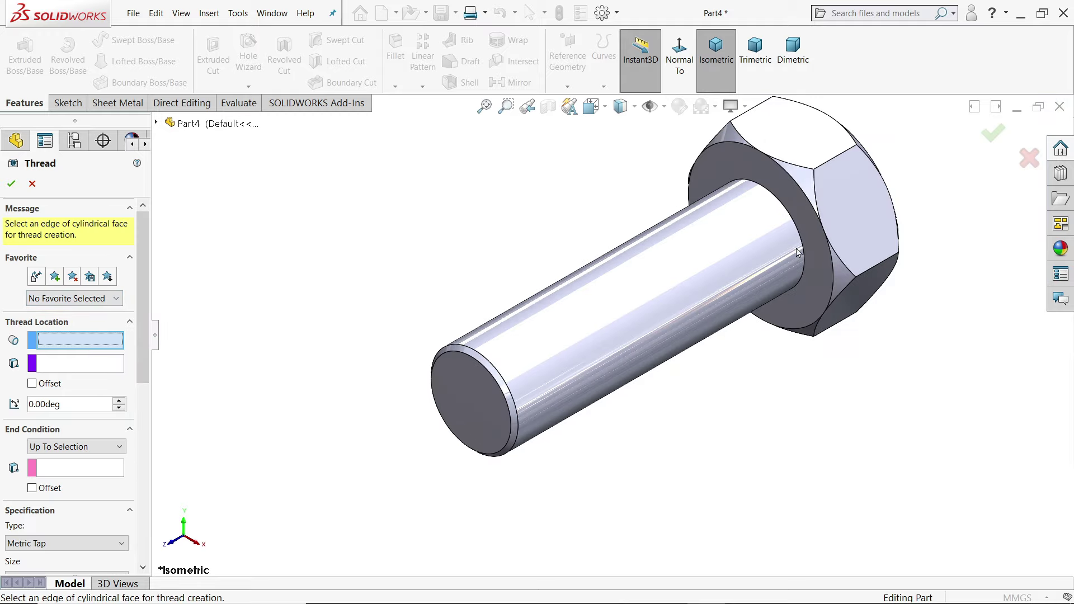
pyautogui.scroll(-1, 654, 328)
pyautogui.click(791, 240)
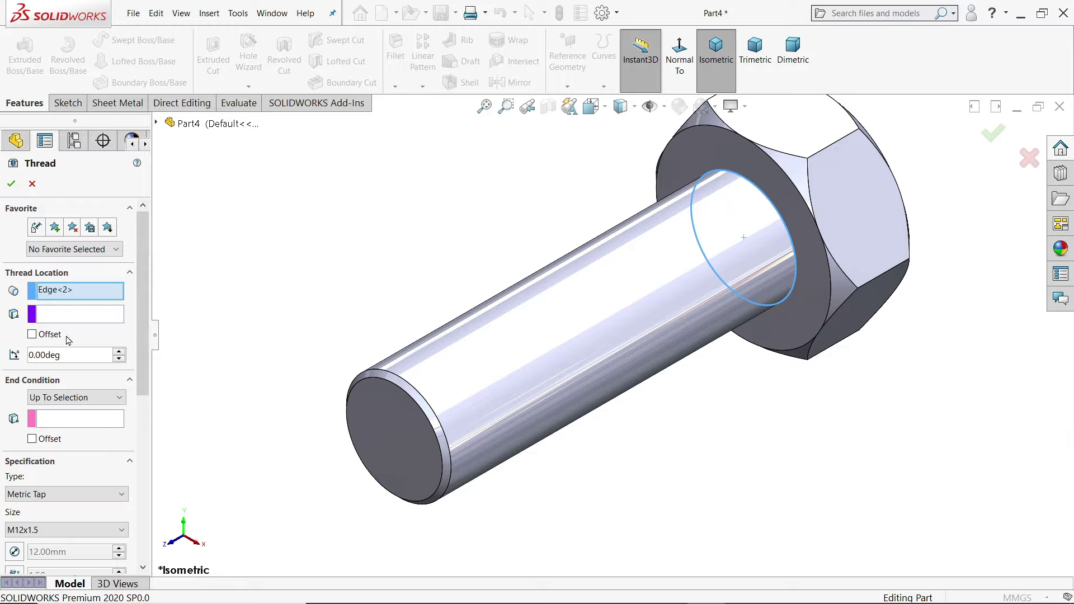
# End the thread Up To Selection at the shaft's chamfered end face.
pyautogui.click(60, 402)
pyautogui.click(56, 433)
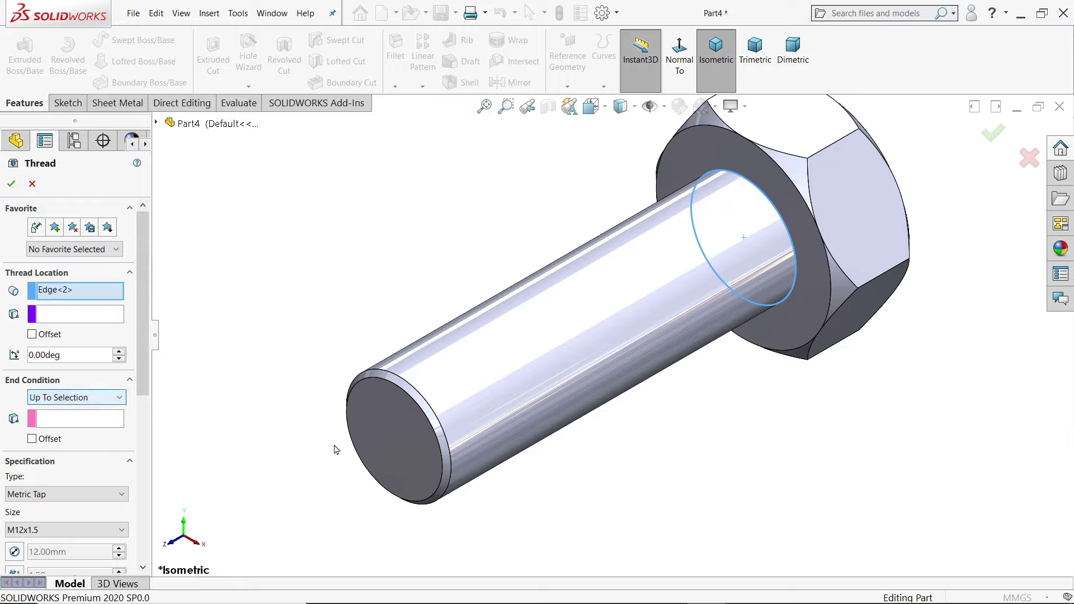
pyautogui.click(52, 417)
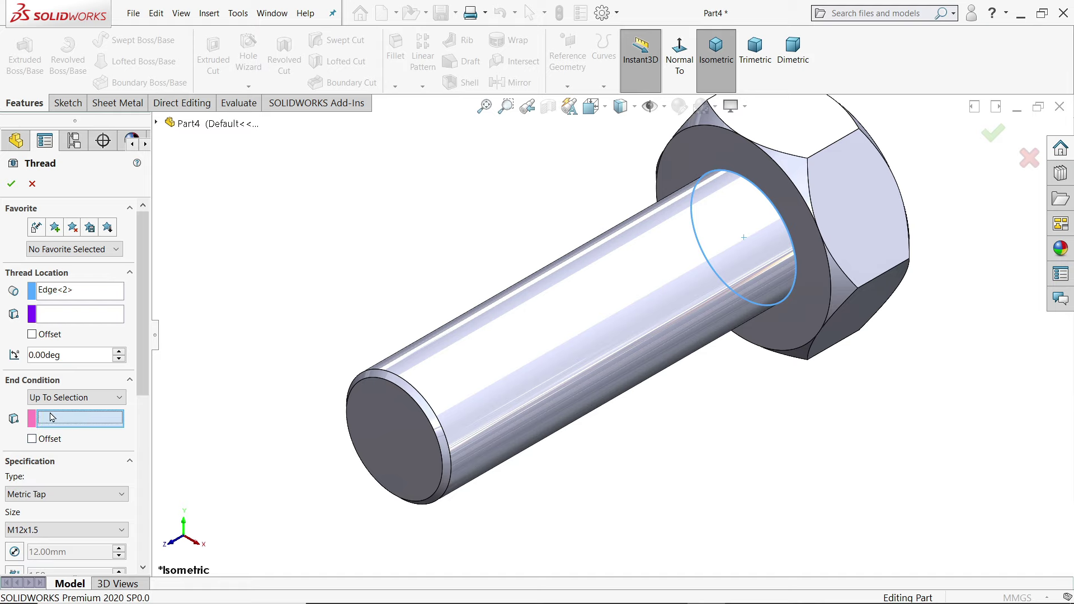
pyautogui.click(392, 422)
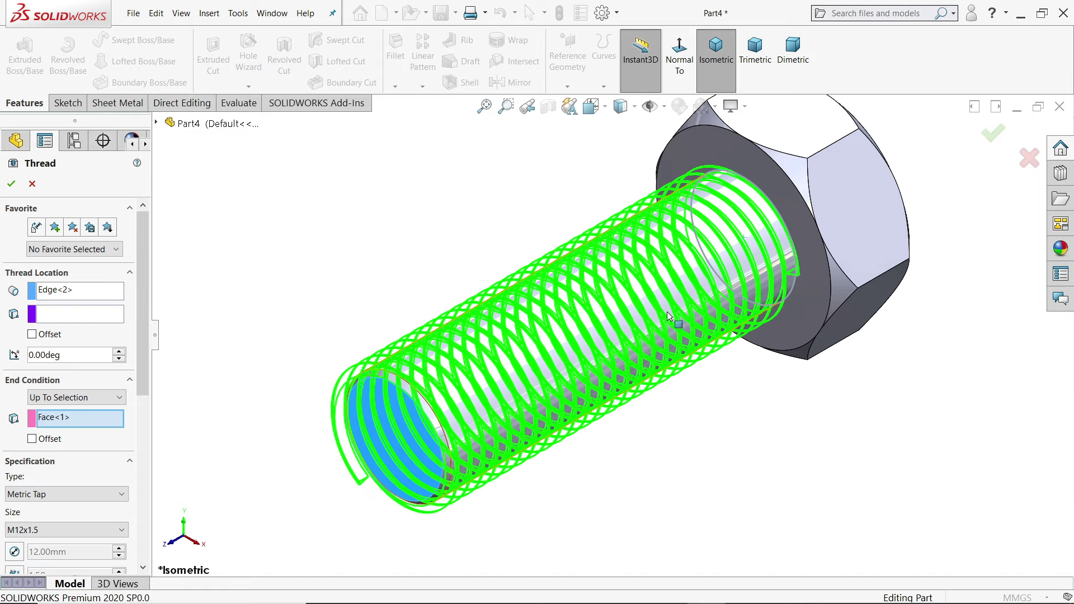
# Change the thread type to Metric Die, keeping size M12x1.5 with Cut thread.
pyautogui.scroll(-3, 140, 385)
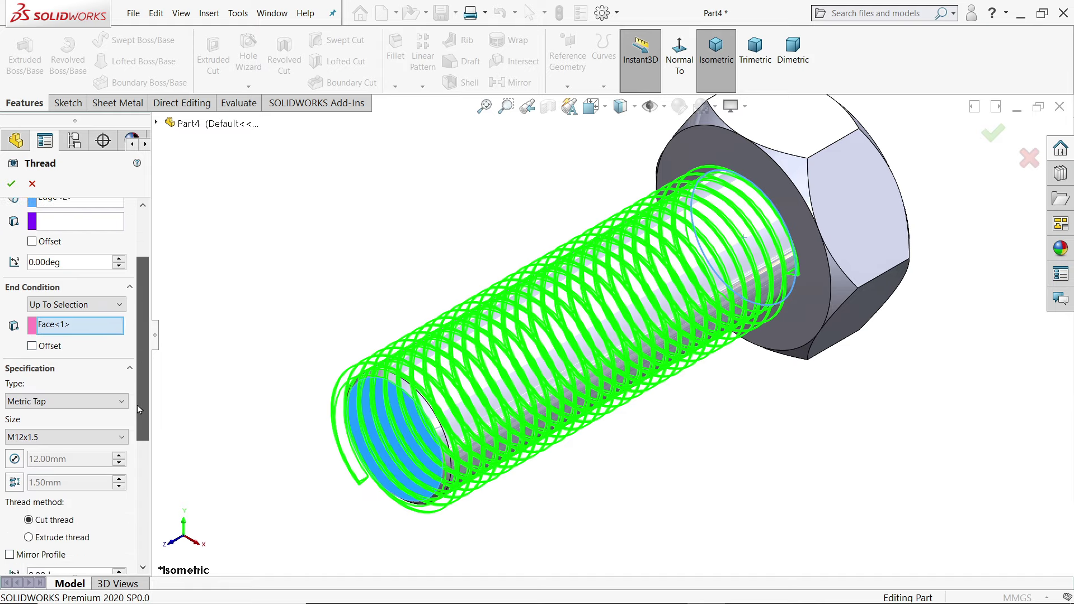
pyautogui.click(42, 405)
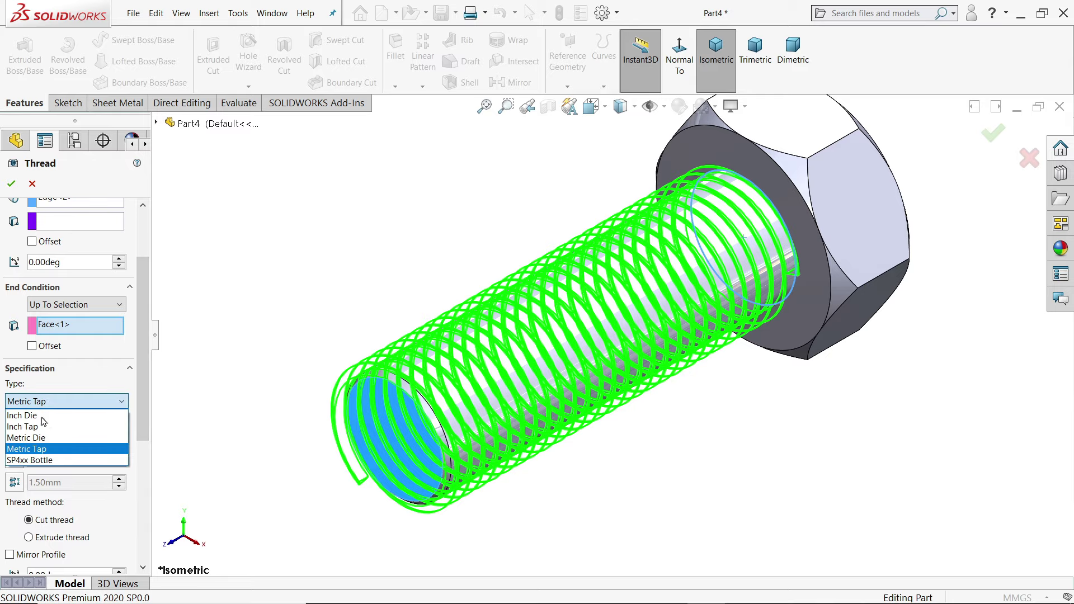
pyautogui.click(35, 438)
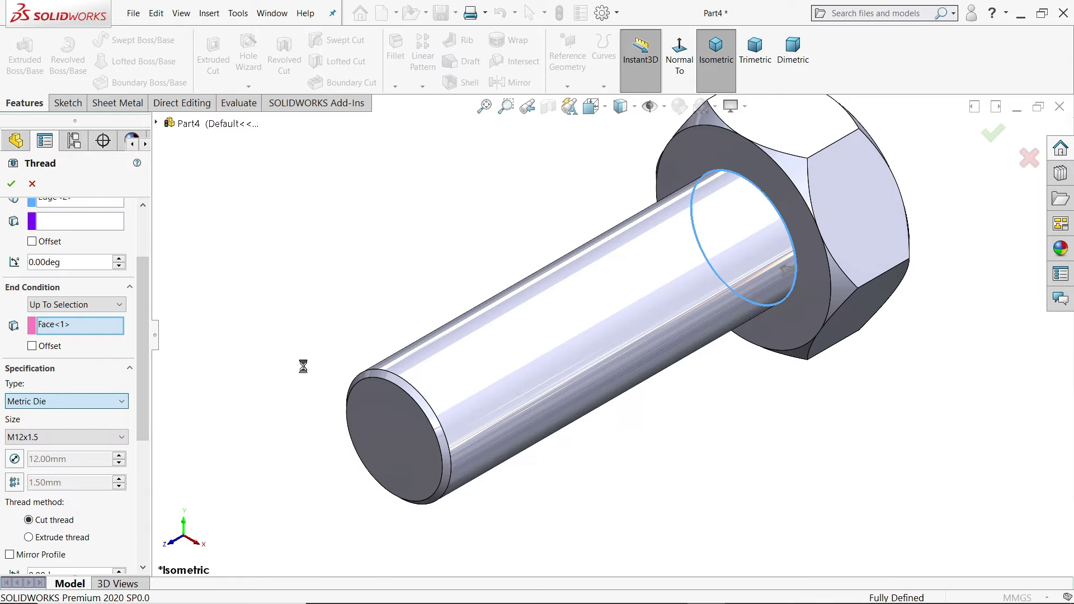
pyautogui.moveTo(501, 439); pyautogui.dragTo(491, 428, button='middle')
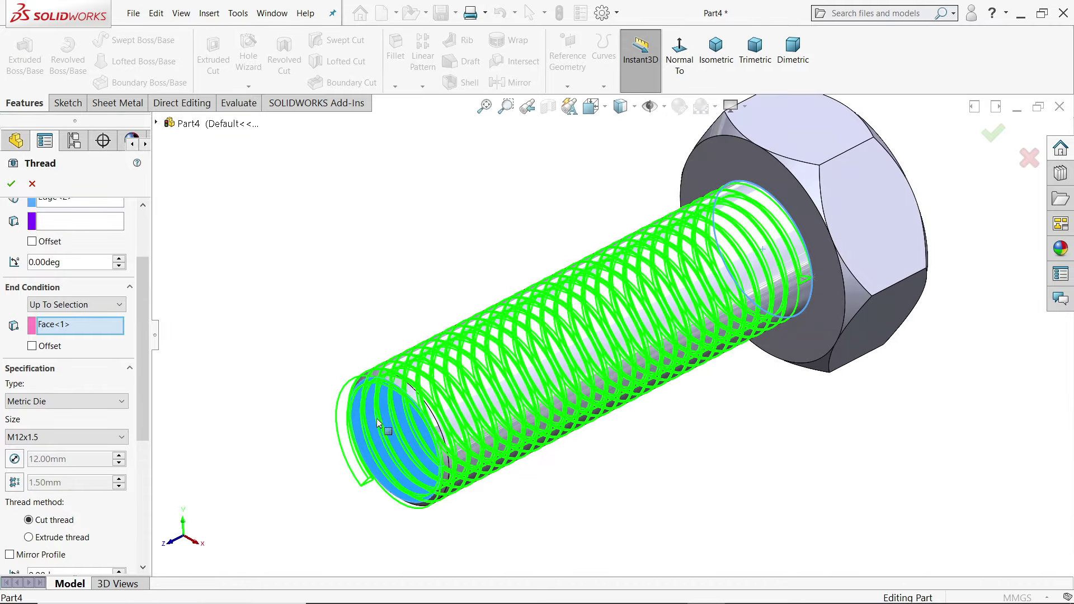
pyautogui.click(40, 438)
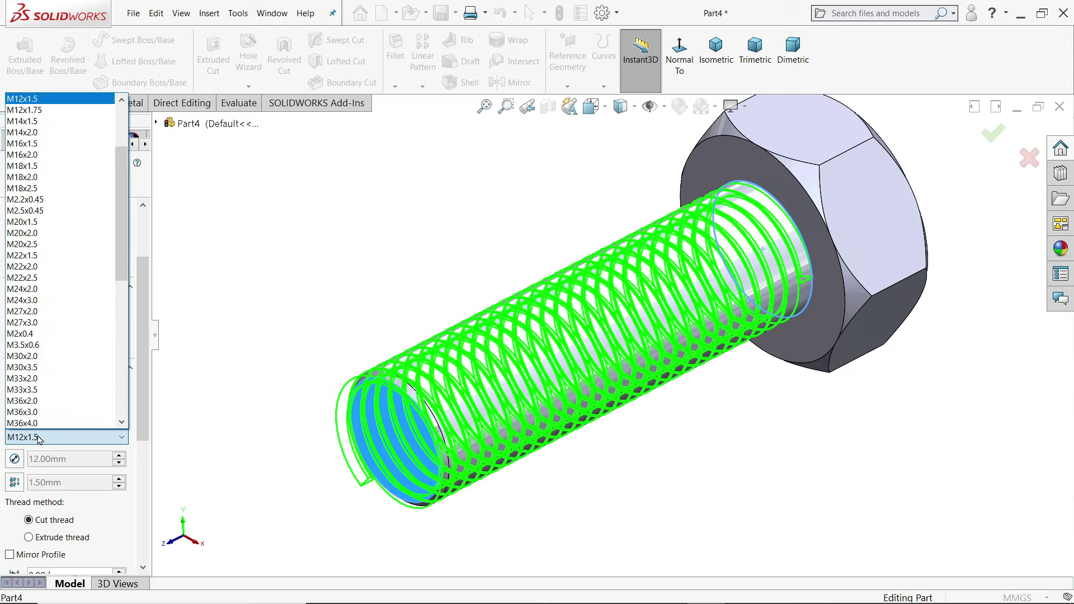
pyautogui.click(40, 100)
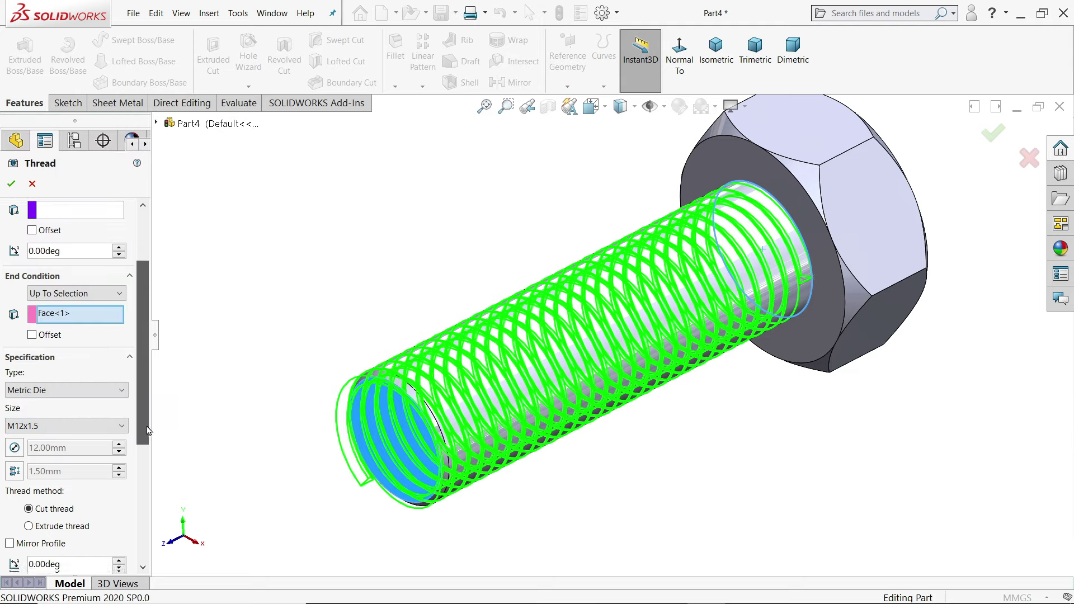
pyautogui.moveTo(143, 424); pyautogui.dragTo(137, 520)
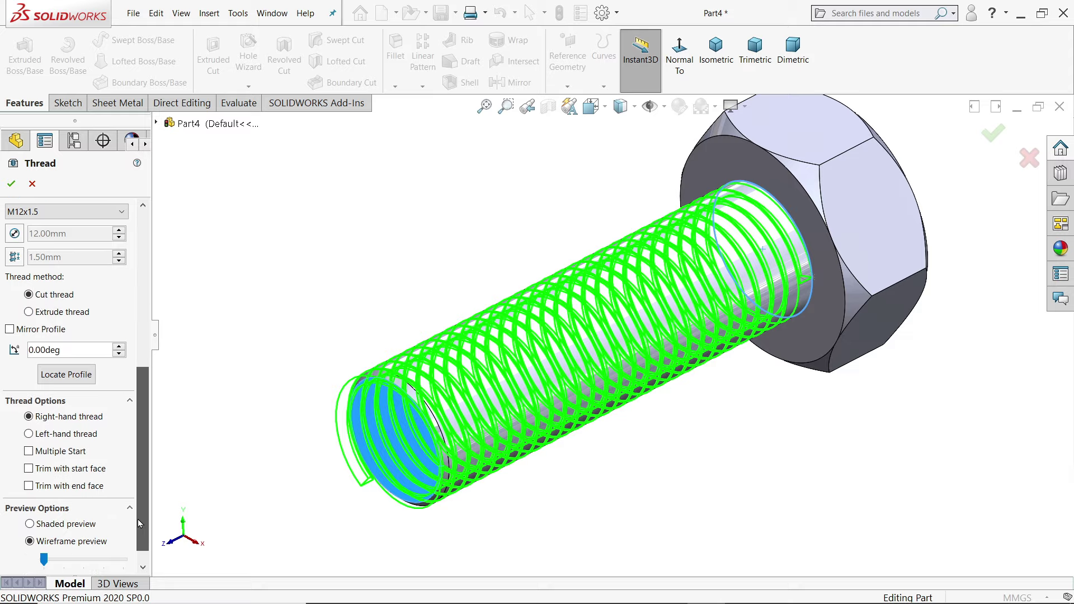
pyautogui.moveTo(137, 468); pyautogui.dragTo(137, 281)
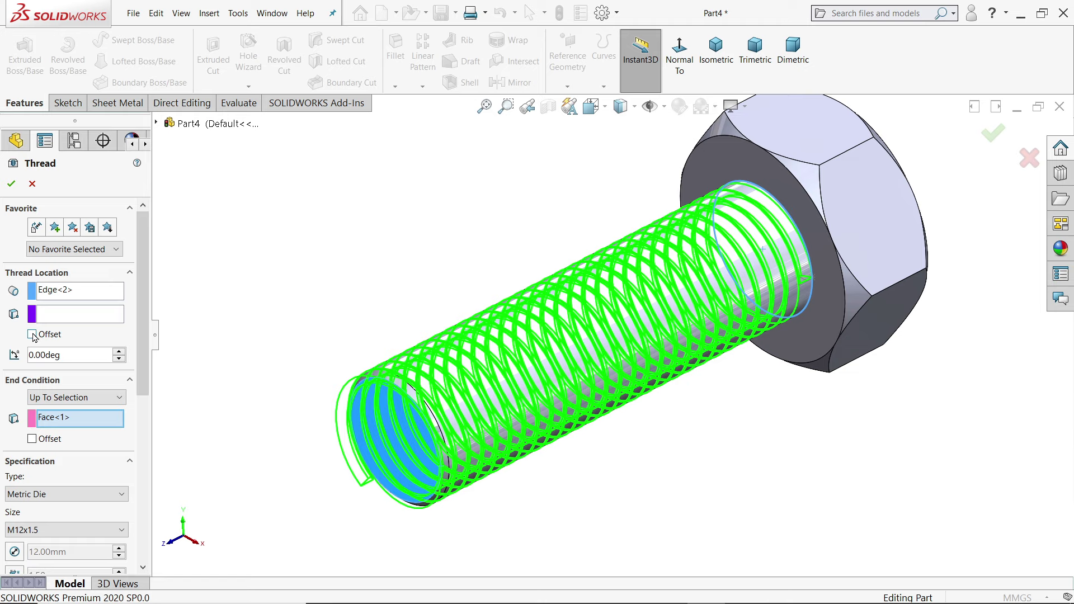
# Offset the thread start 5 mm from the head-side edge.
pyautogui.click(32, 335)
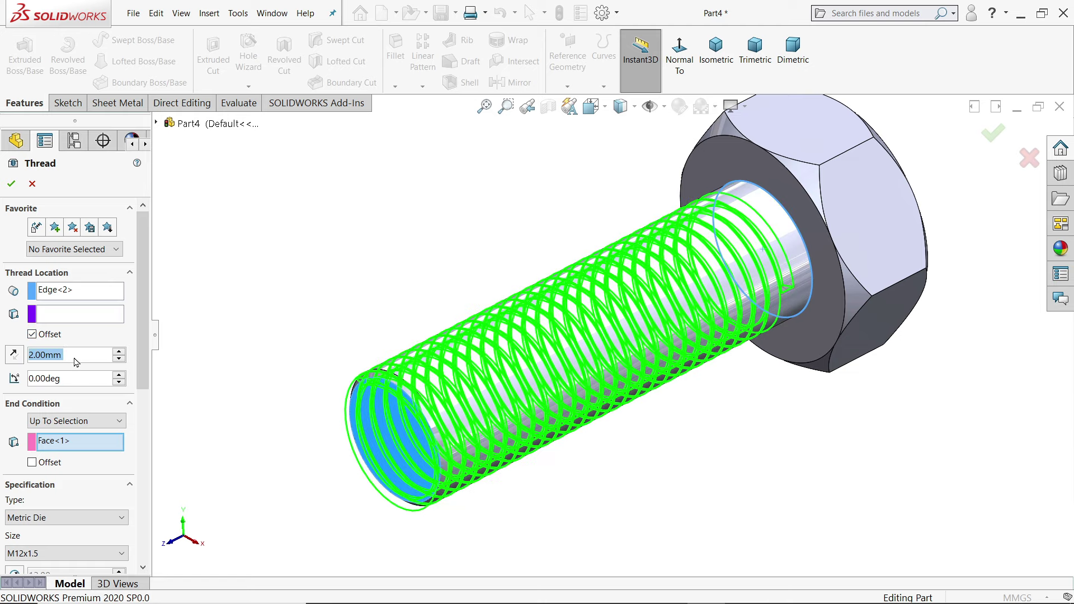
pyautogui.write('5')
pyautogui.press('Return')
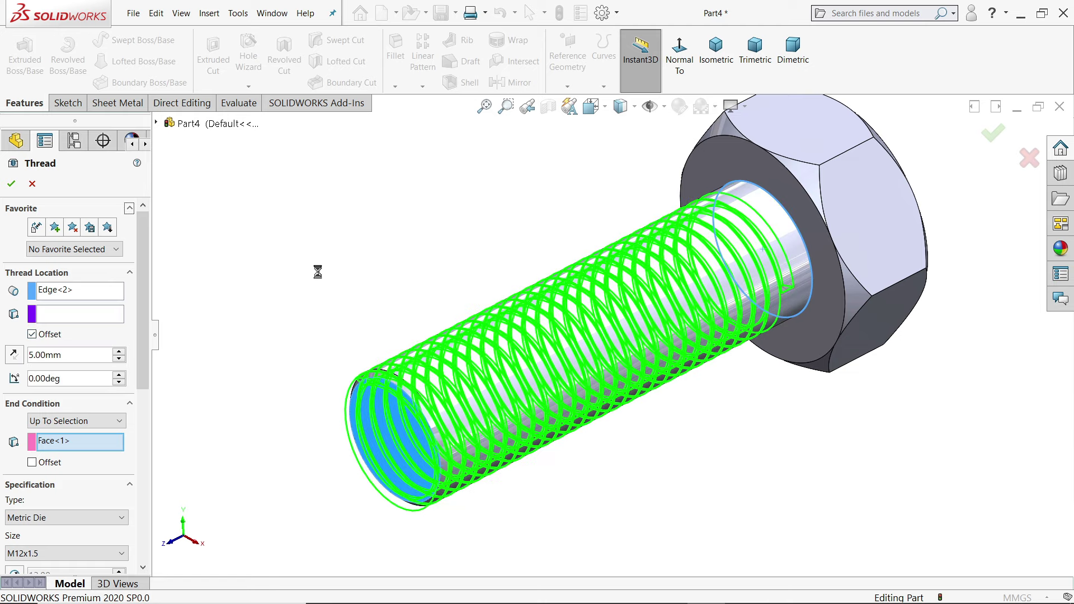
pyautogui.moveTo(313, 268); pyautogui.dragTo(276, 258, button='middle')
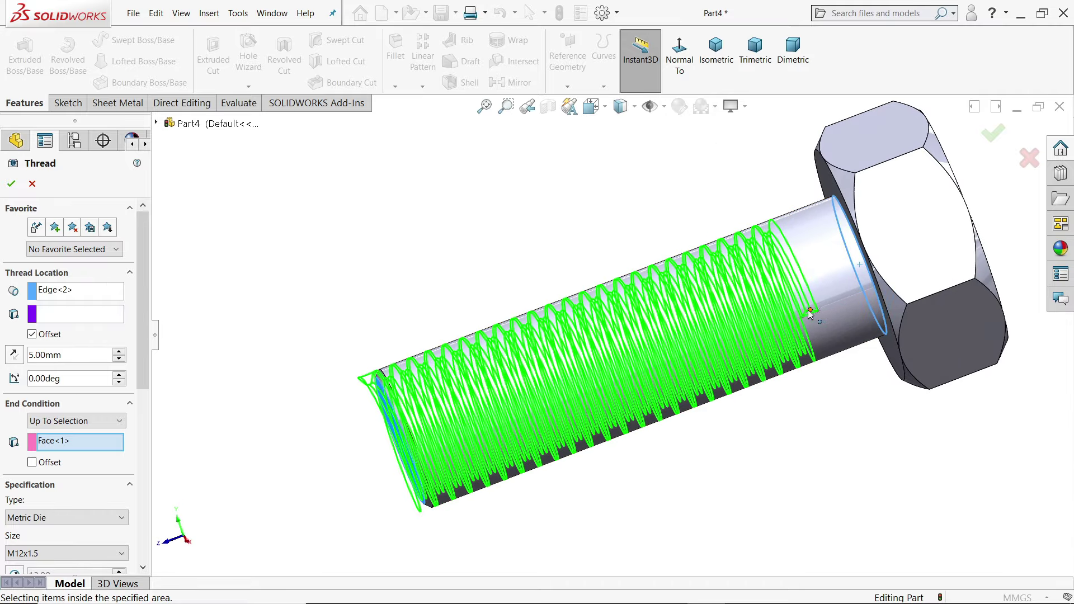
# Add a 2 mm end offset from the end face to complete Thread1.
pyautogui.scroll(-2, 147, 342)
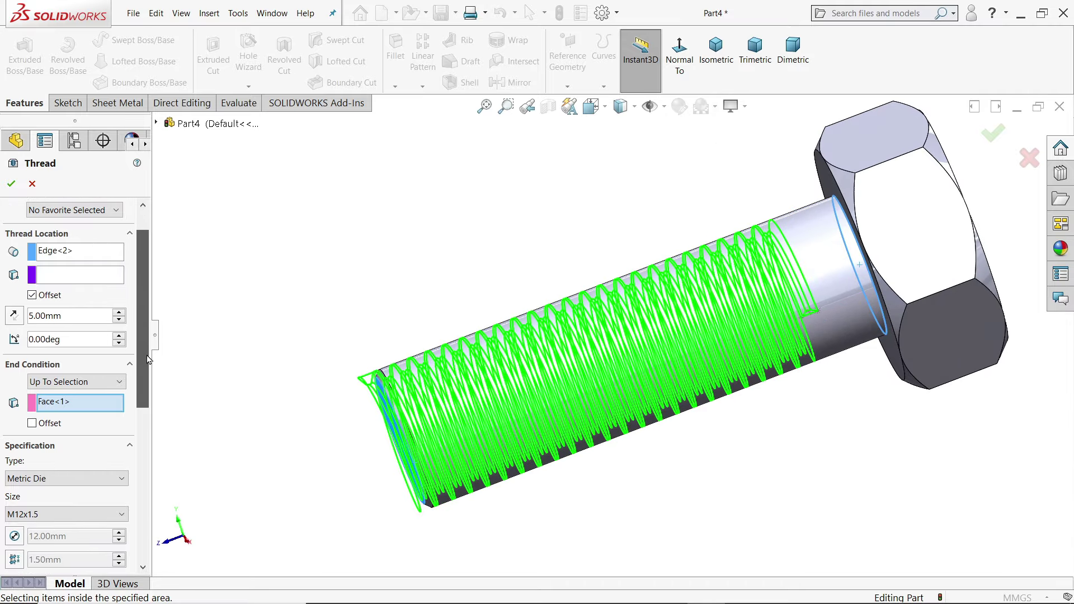
pyautogui.moveTo(276, 391); pyautogui.dragTo(301, 398, button='middle')
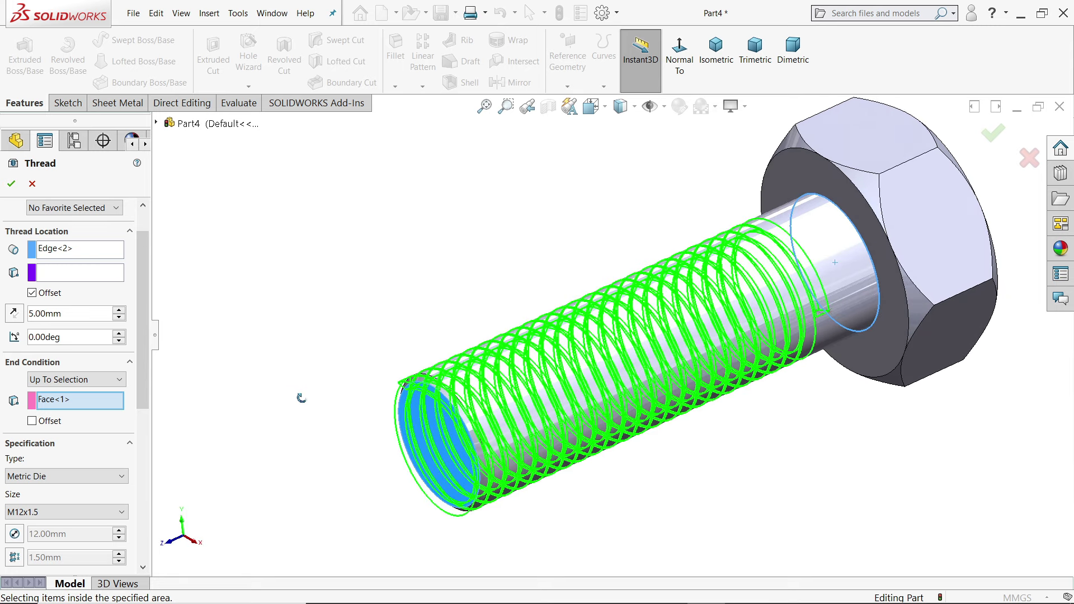
pyautogui.scroll(-3, 449, 432)
pyautogui.moveTo(427, 424); pyautogui.dragTo(307, 384, button='middle')
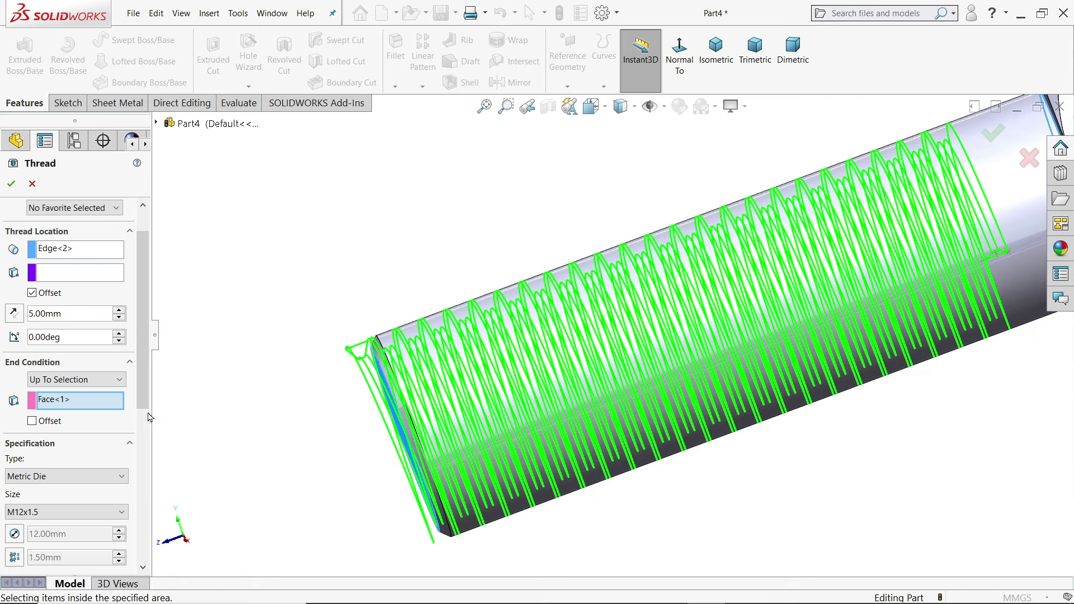
pyautogui.click(32, 422)
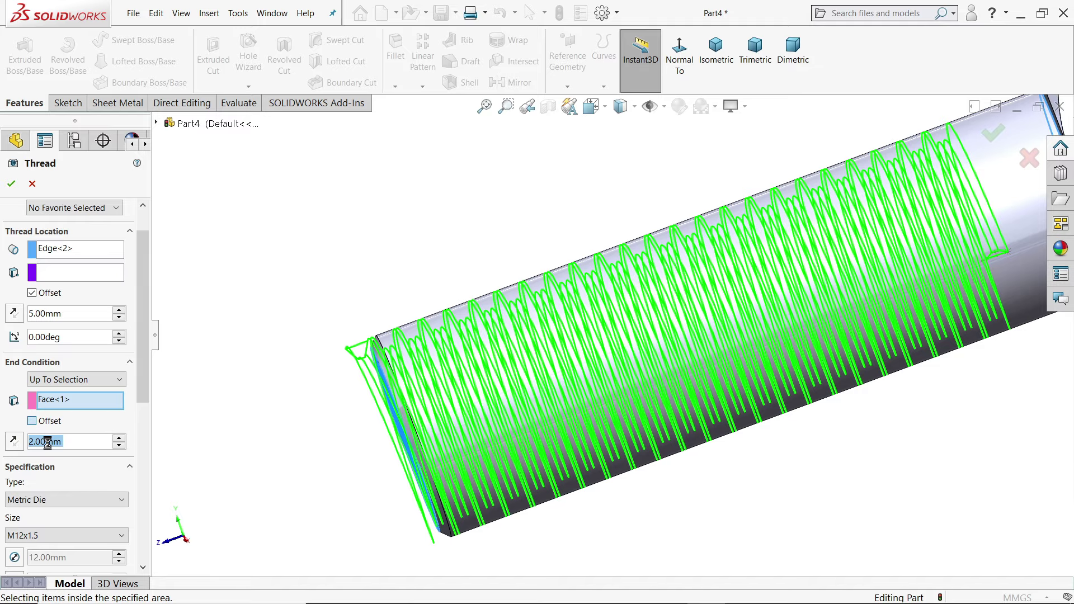
pyautogui.moveTo(296, 454); pyautogui.dragTo(305, 439, button='middle')
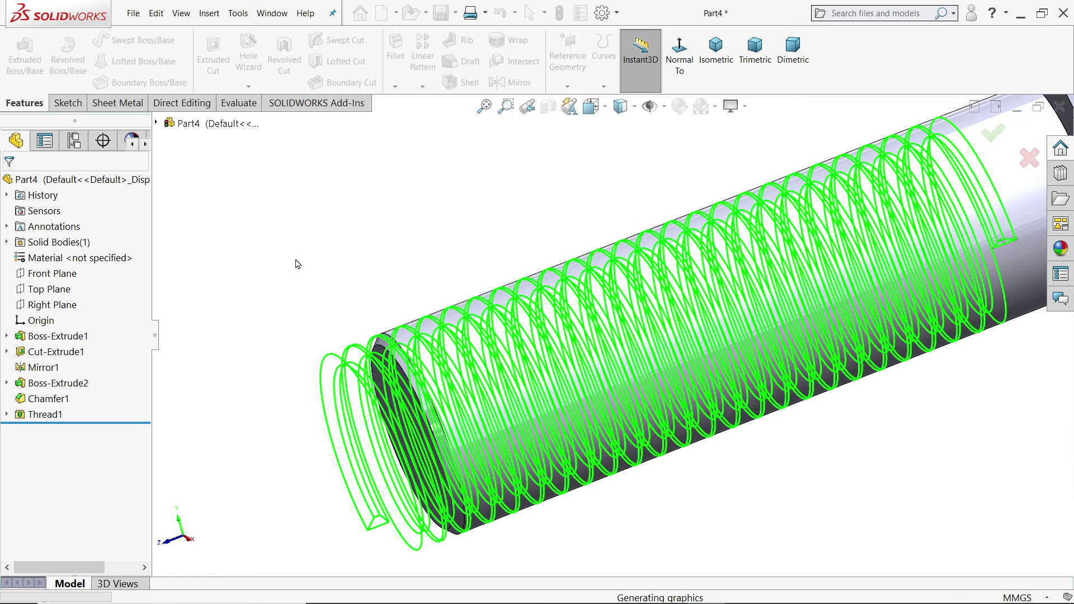
# Finish the thread feature and start a sketch on Thread1's profile plane.
pyautogui.press('f')
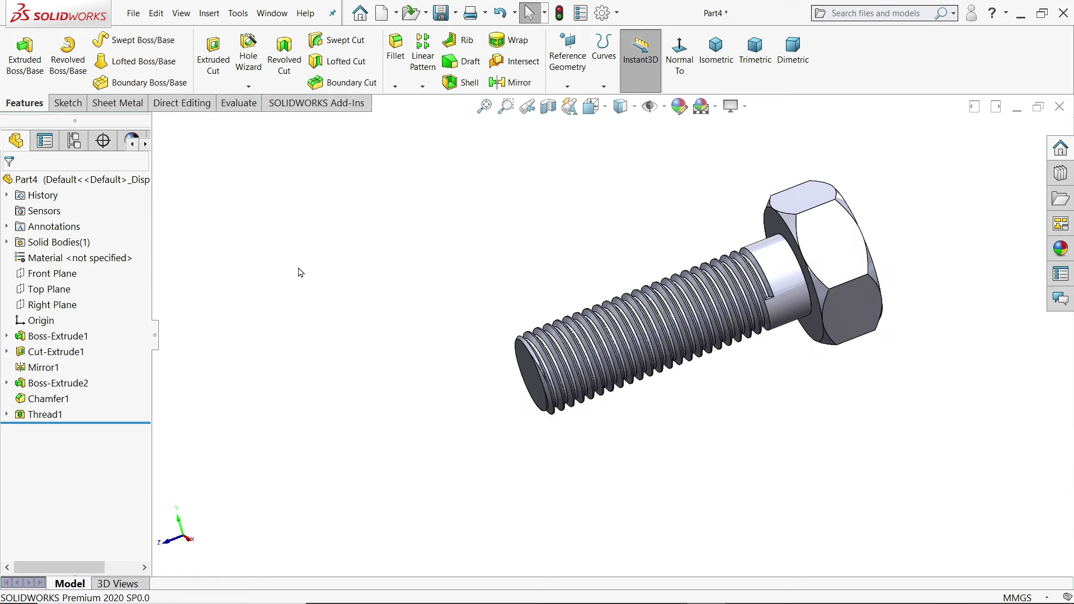
pyautogui.scroll(-2, 774, 300)
pyautogui.scroll(-2, 751, 293)
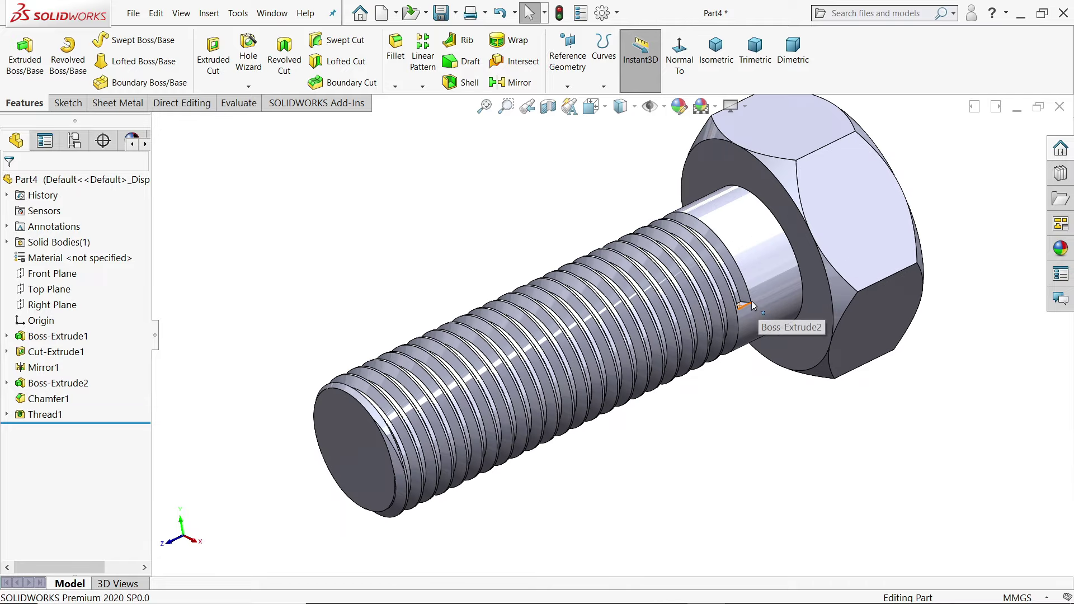
pyautogui.scroll(-3, 700, 314)
pyautogui.click(697, 323)
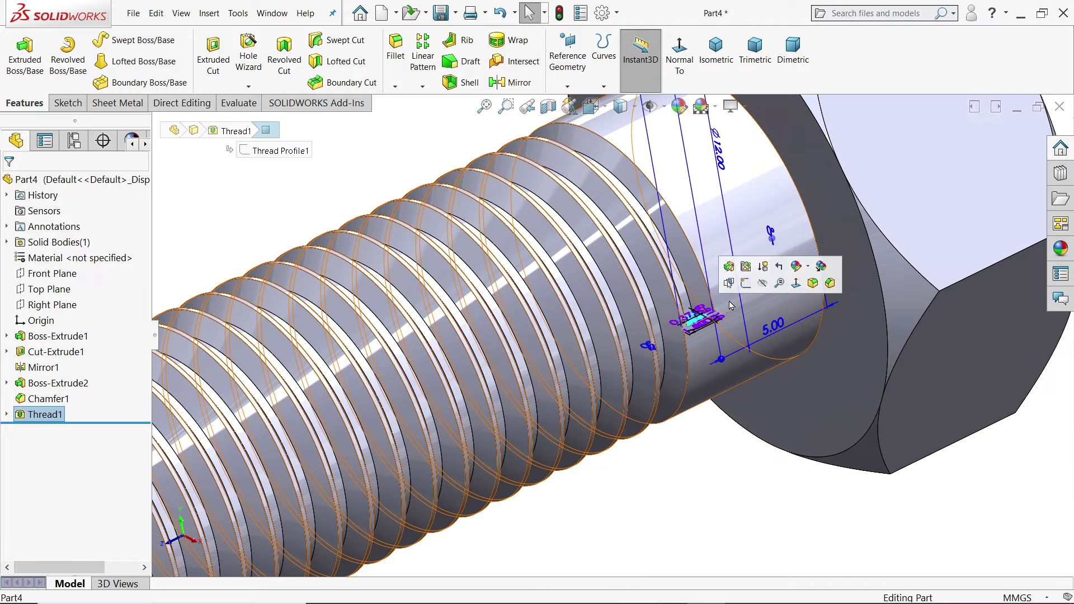
pyautogui.click(746, 284)
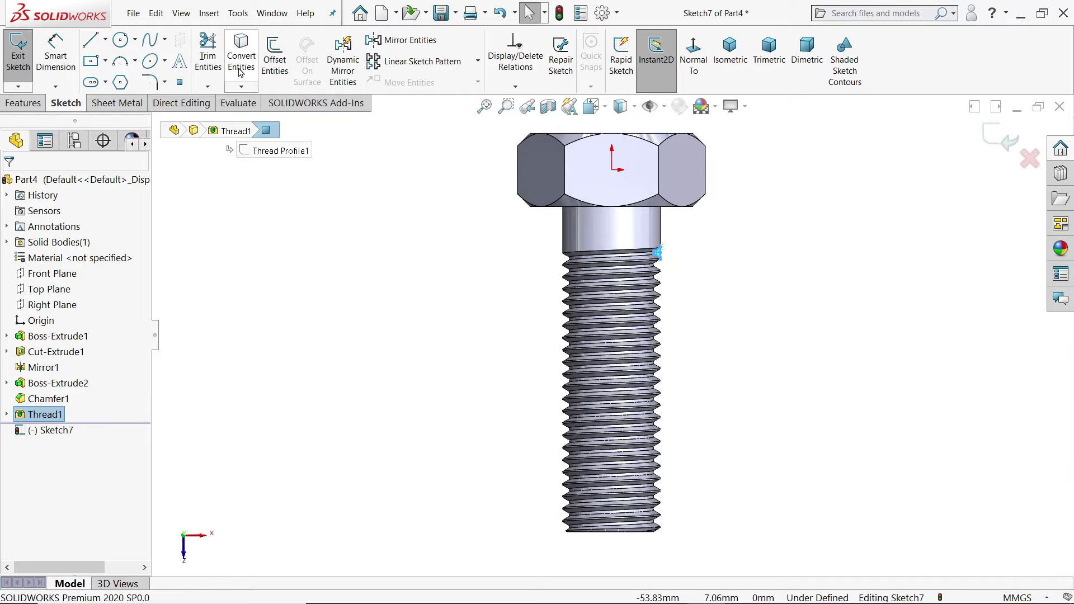
# Cut the triangular profile through all, creating Cut-Extrude2 at the thread start.
pyautogui.scroll(-3, 674, 223)
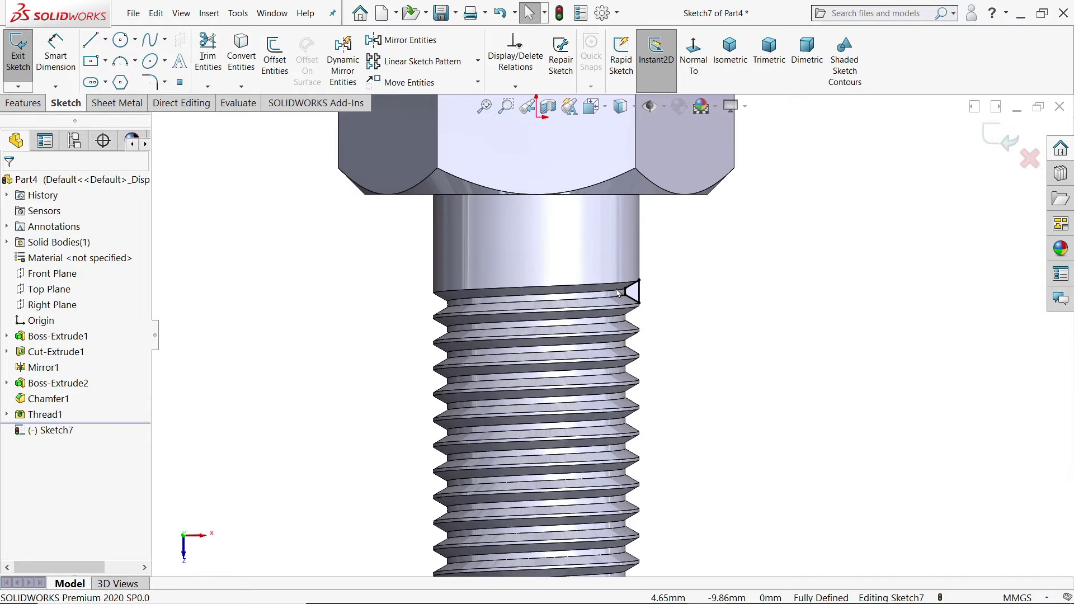
pyautogui.click(25, 104)
pyautogui.click(213, 58)
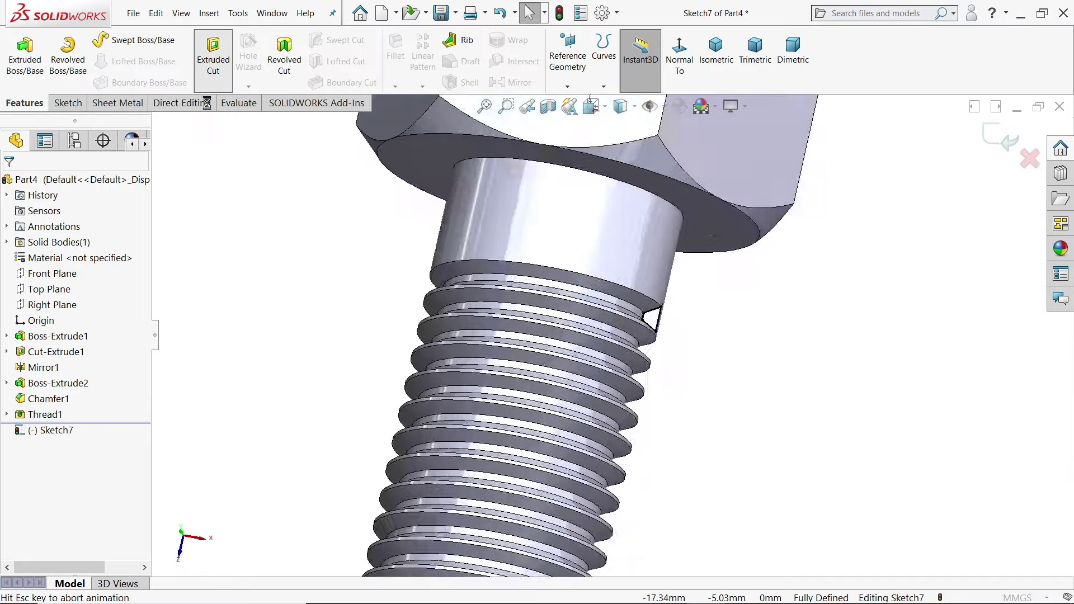
pyautogui.click(66, 269)
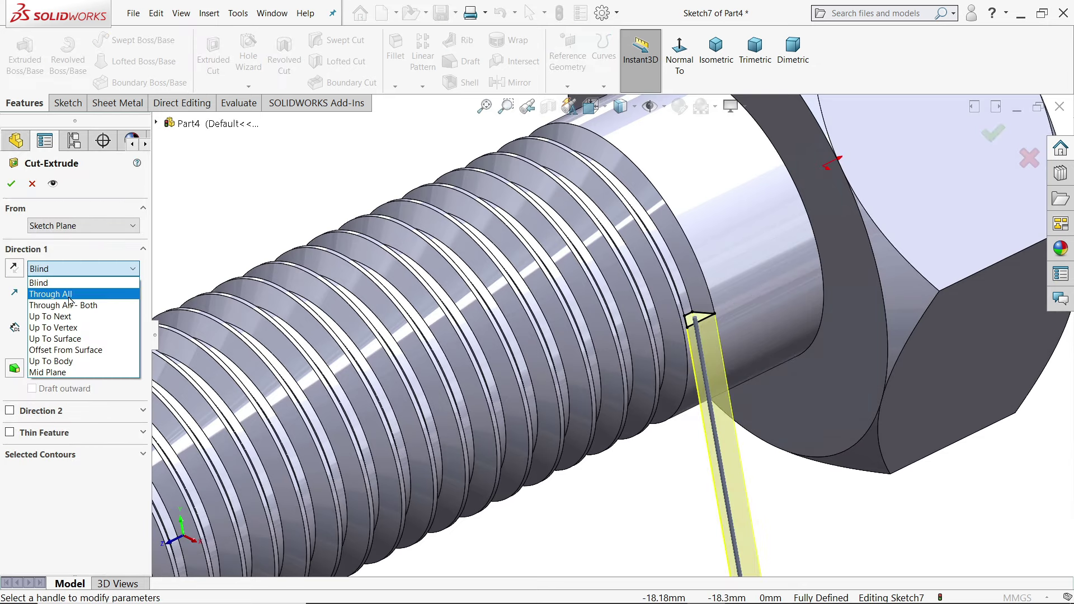
pyautogui.click(71, 303)
pyautogui.click(11, 184)
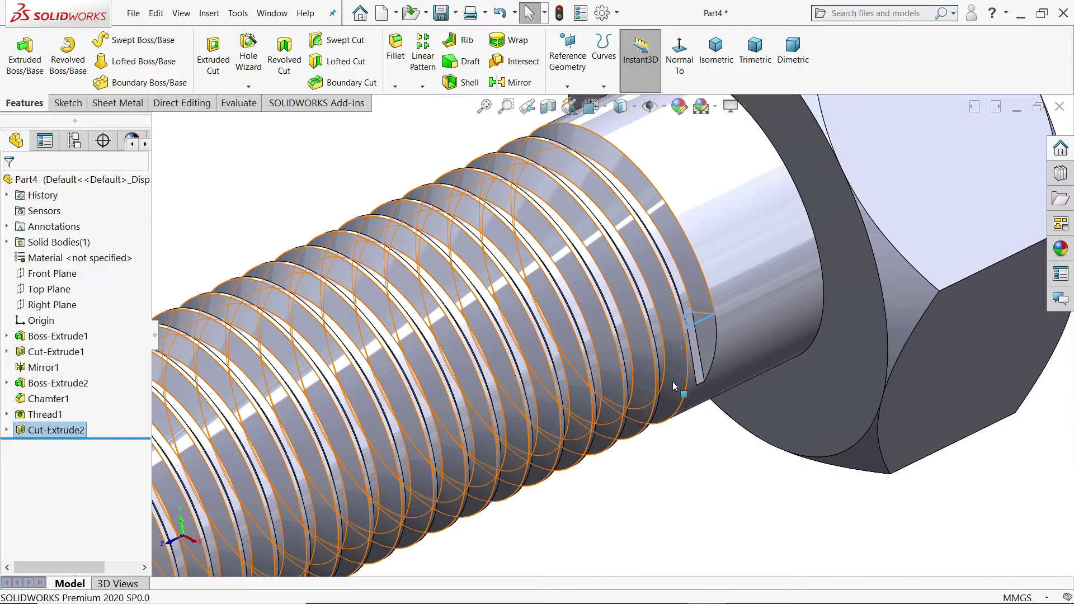
# Select the whole Part4 and bring up the Appearances library.
pyautogui.moveTo(677, 397); pyautogui.dragTo(661, 423, button='middle')
pyautogui.press('f')
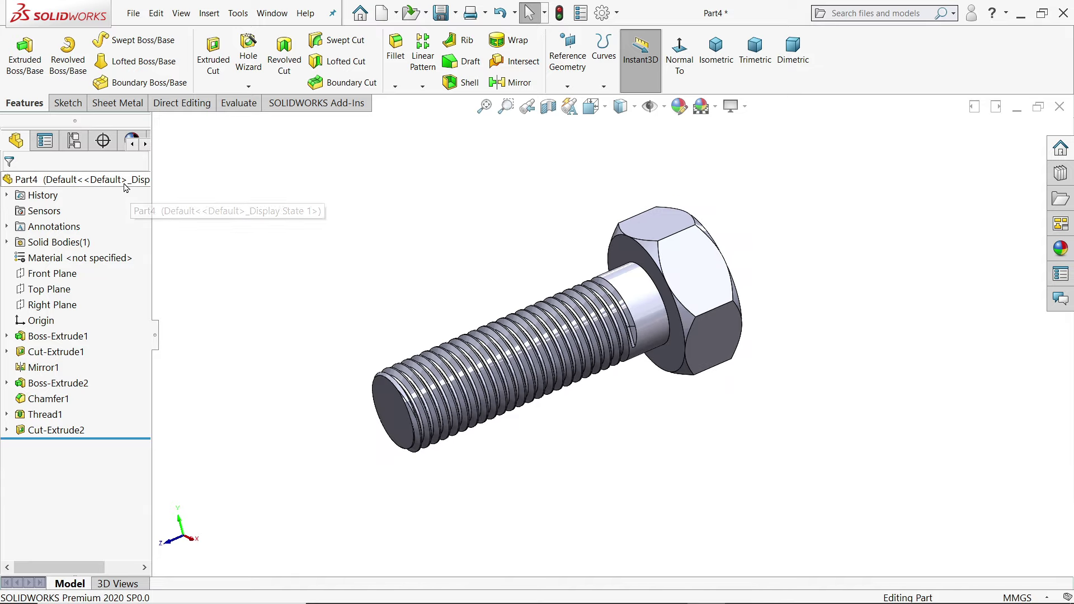
pyautogui.click(135, 179)
pyautogui.click(1061, 249)
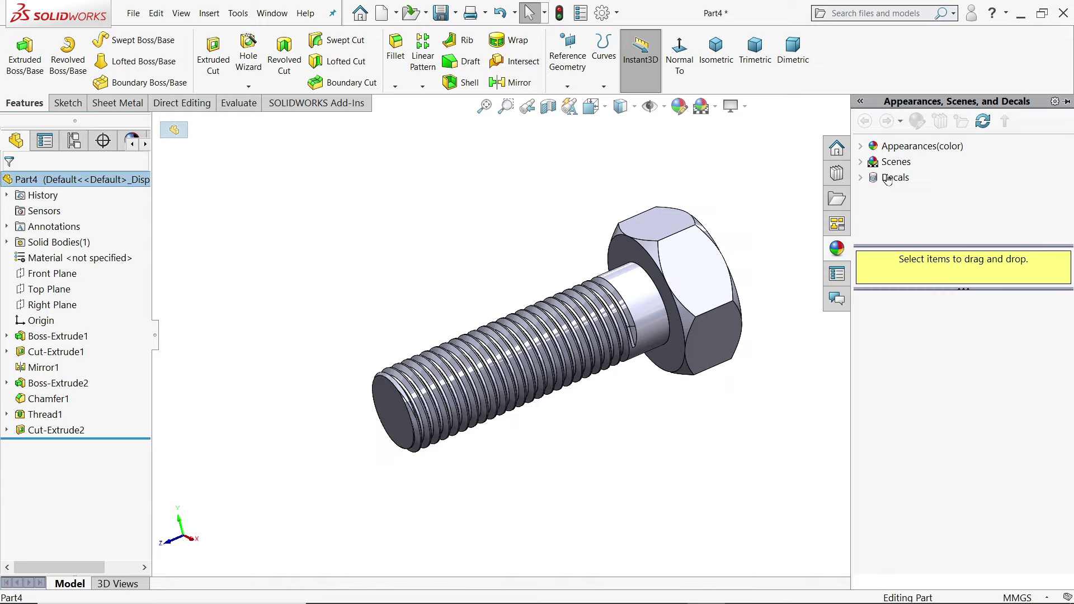
# Apply brushed steel from Metal > Steel appearances to the whole bolt.
pyautogui.click(860, 146)
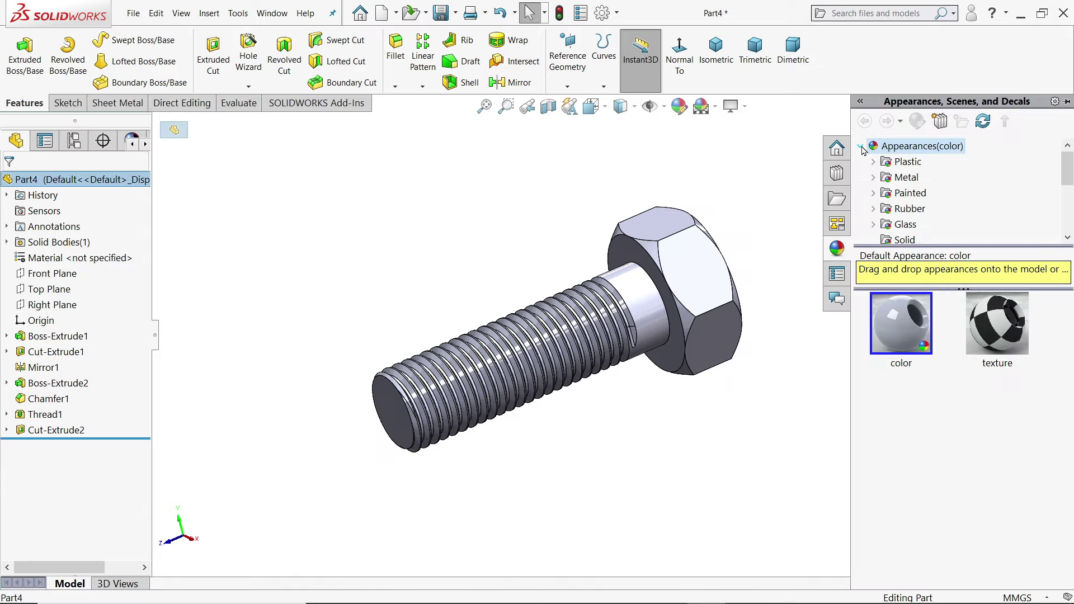
pyautogui.click(874, 177)
pyautogui.click(917, 162)
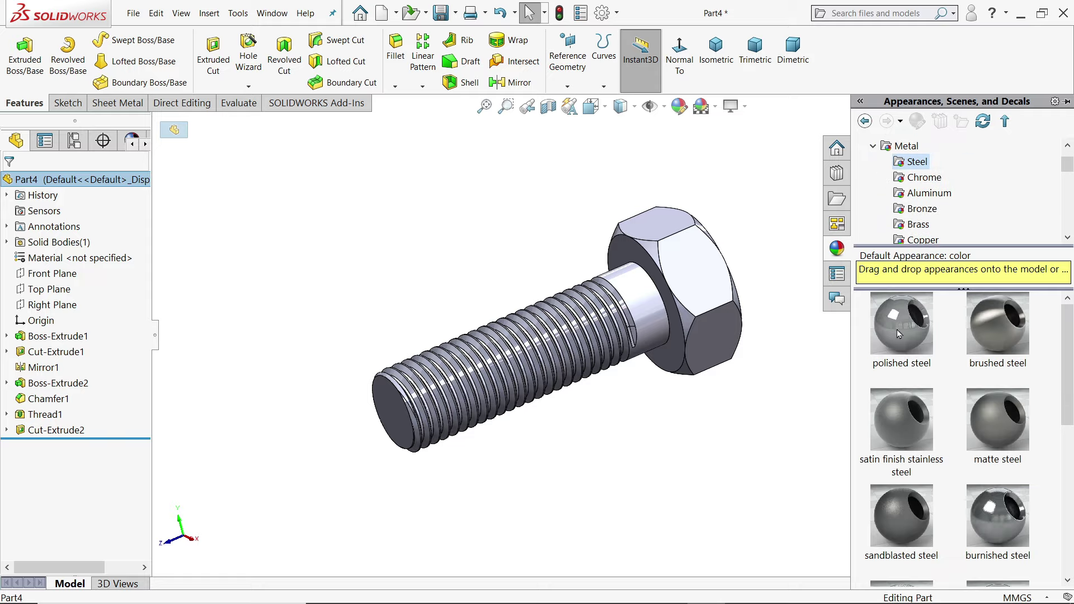
pyautogui.doubleClick(897, 331)
pyautogui.doubleClick(995, 333)
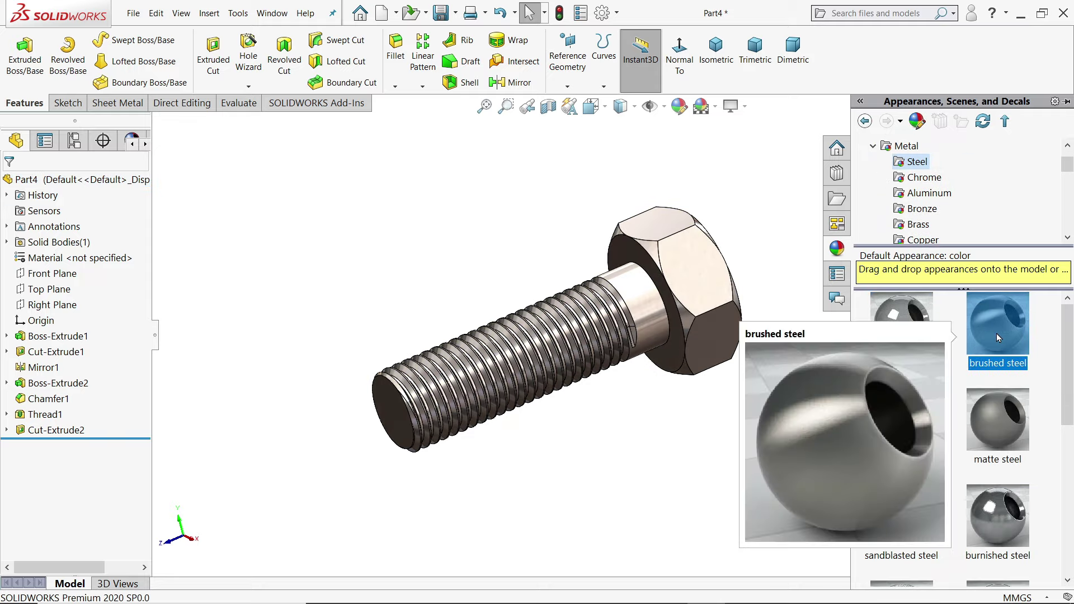
pyautogui.moveTo(784, 410)
pyautogui.mouseDown(button='middle')
pyautogui.moveTo(698, 419)
pyautogui.moveTo(676, 379)
pyautogui.mouseUp(button='middle')
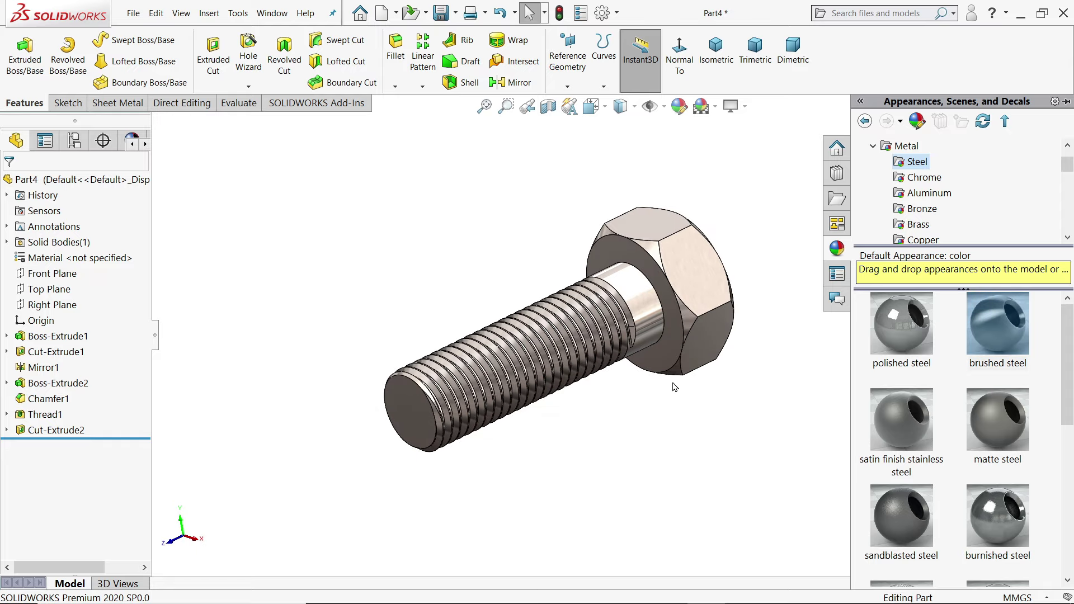
pyautogui.scroll(-2, 610, 337)
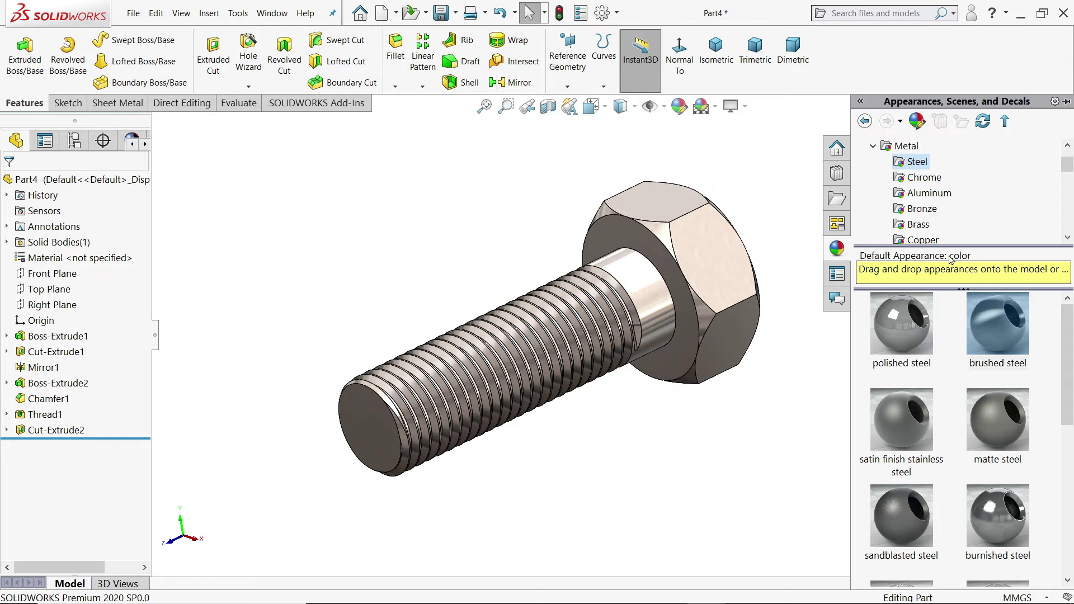
pyautogui.scroll(1, 920, 193)
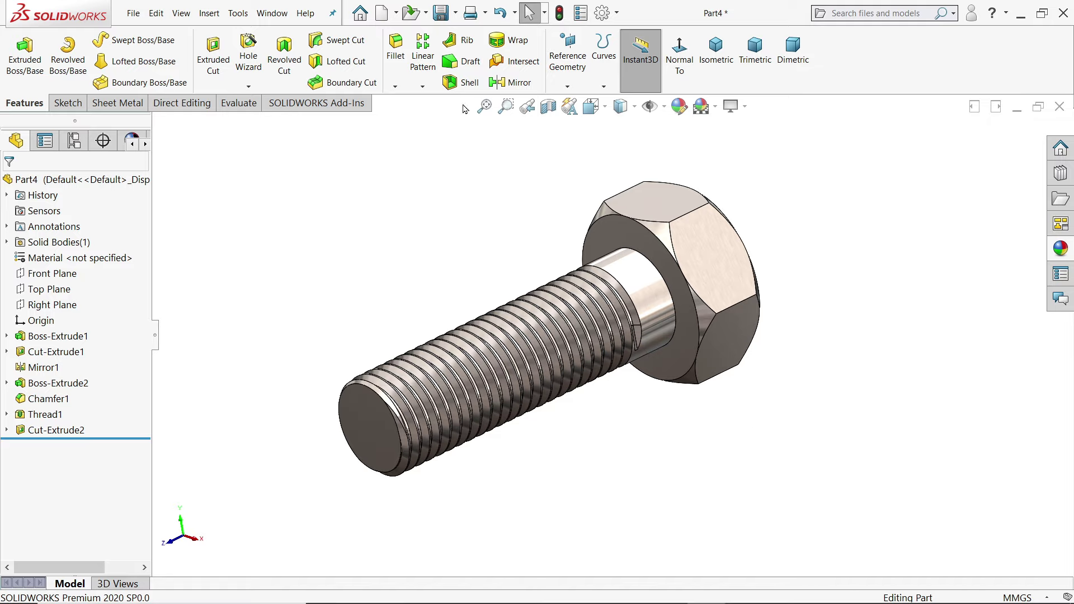
# Save the bolt as 1.Bolt in a new Desktop folder named 'Nut and bolt'.
pyautogui.click(438, 16)
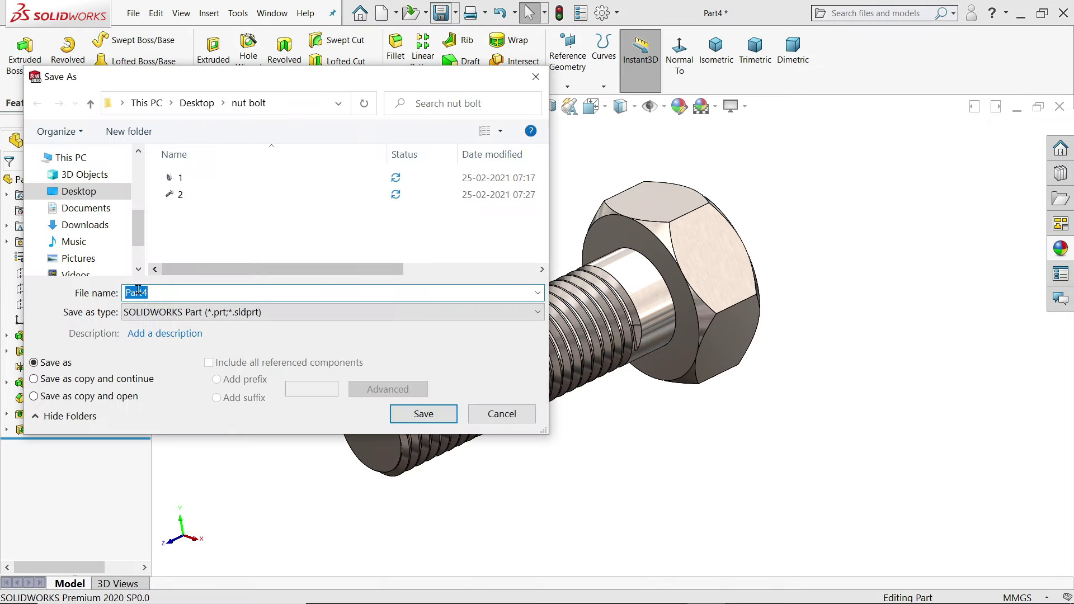
pyautogui.click(91, 193)
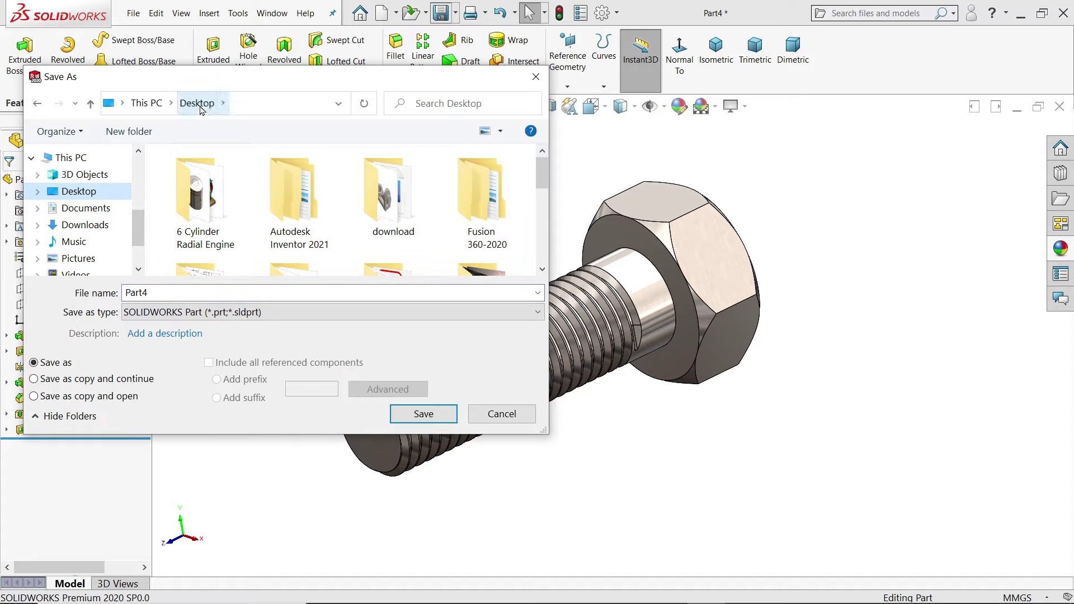
pyautogui.click(148, 132)
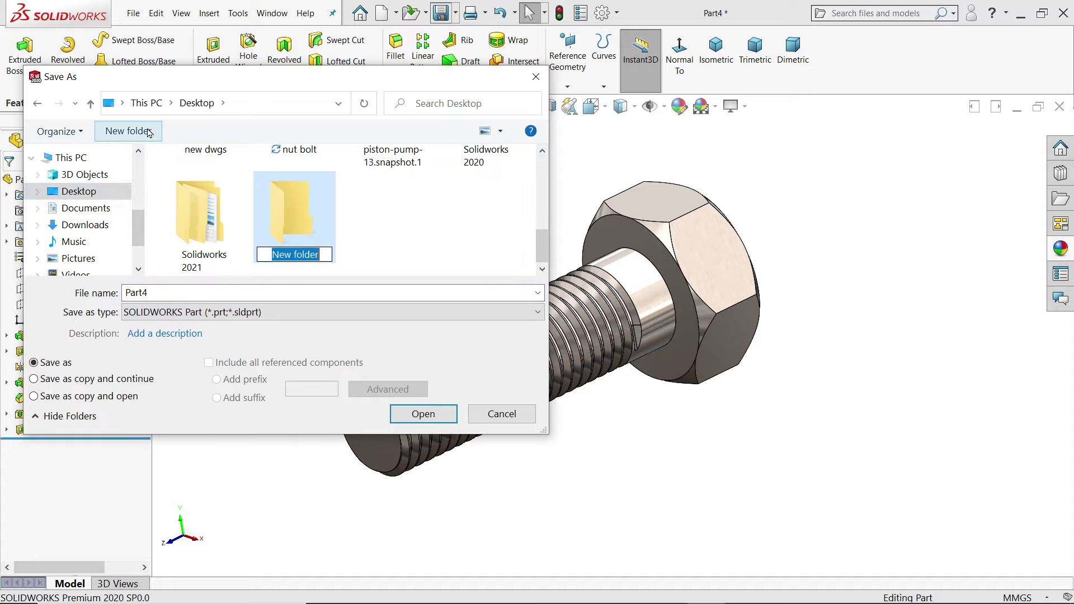
pyautogui.write('Nut and bolt')
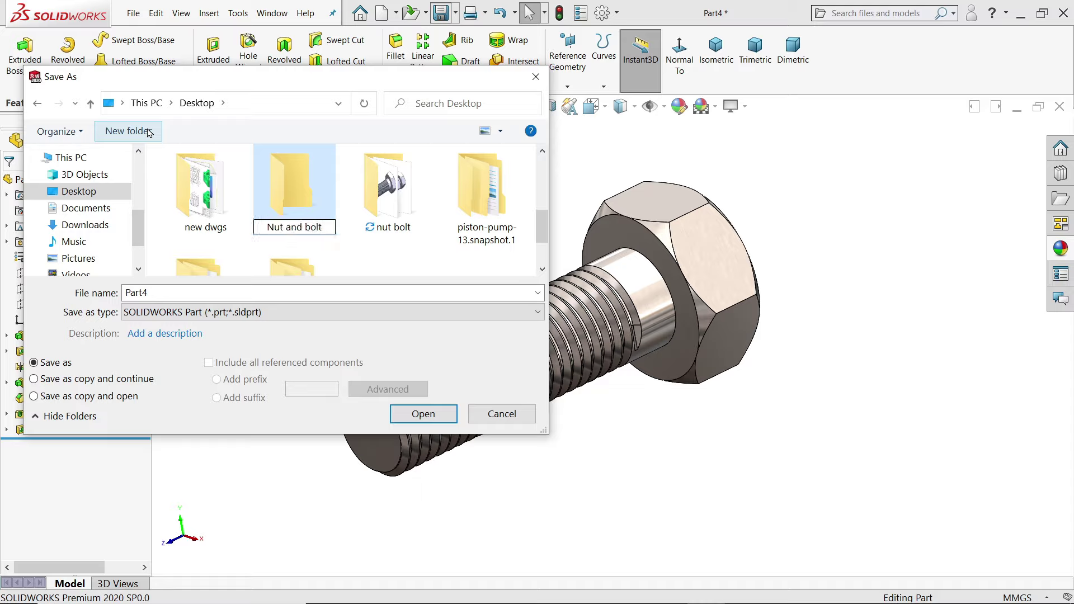
pyautogui.press('Return')
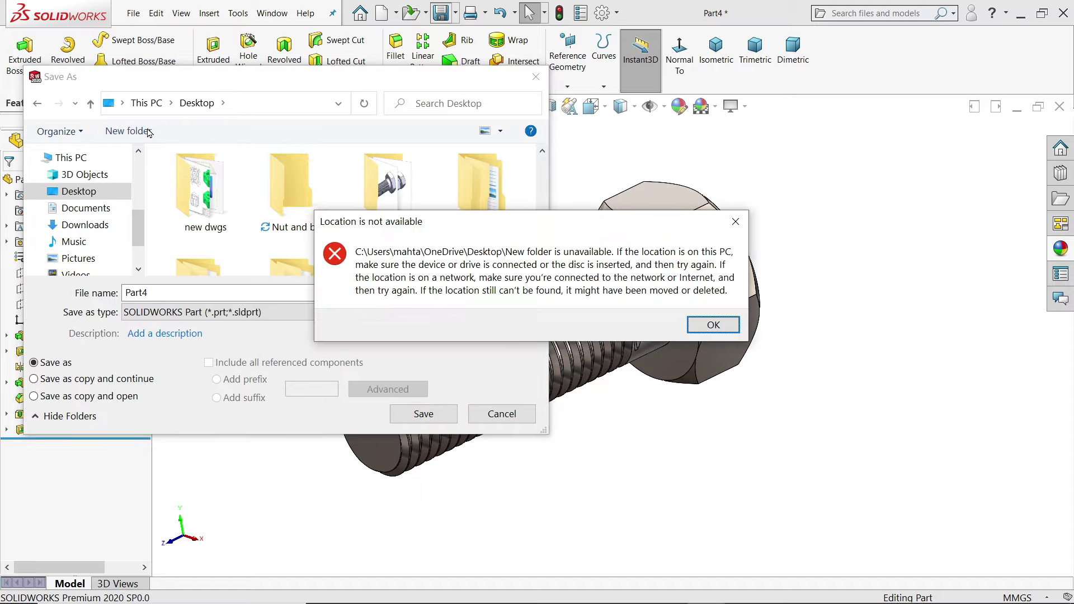
pyautogui.press('Return')
pyautogui.doubleClick(296, 206)
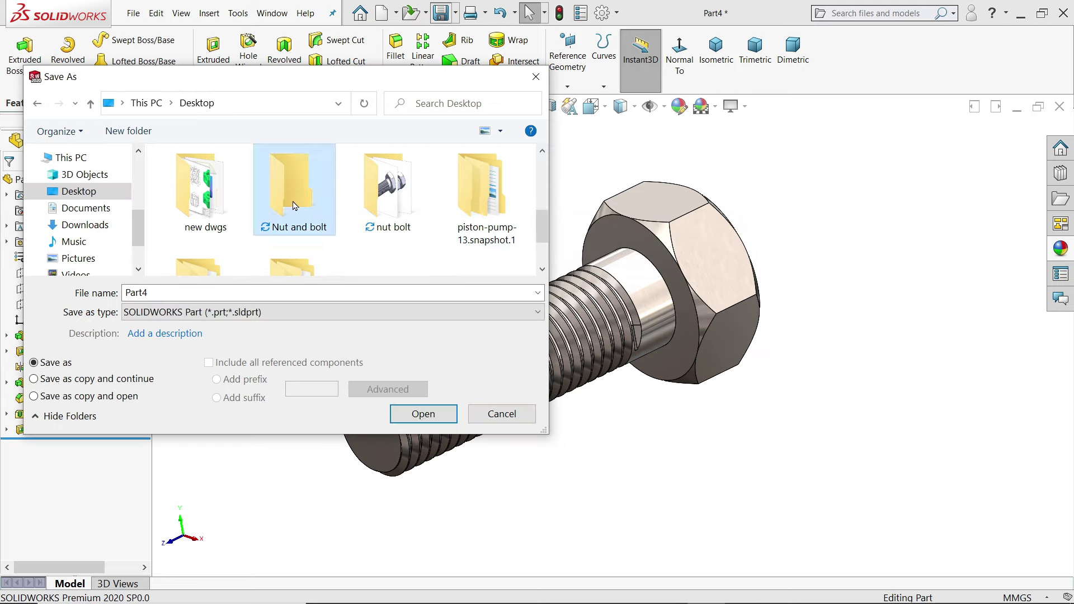
pyautogui.doubleClick(166, 292)
pyautogui.write('1.Bolt')
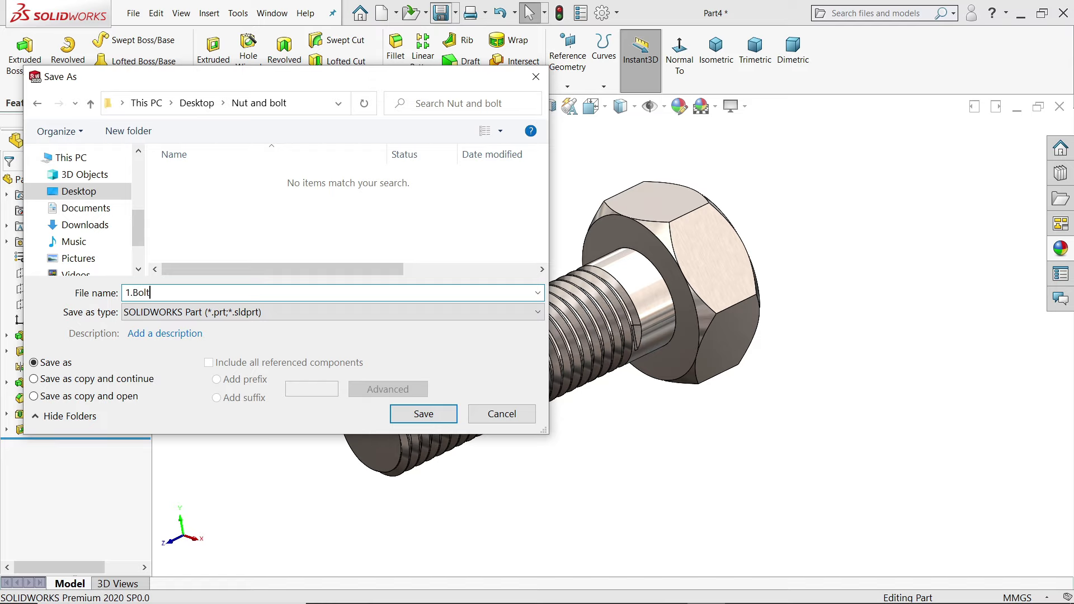
pyautogui.press('Return')
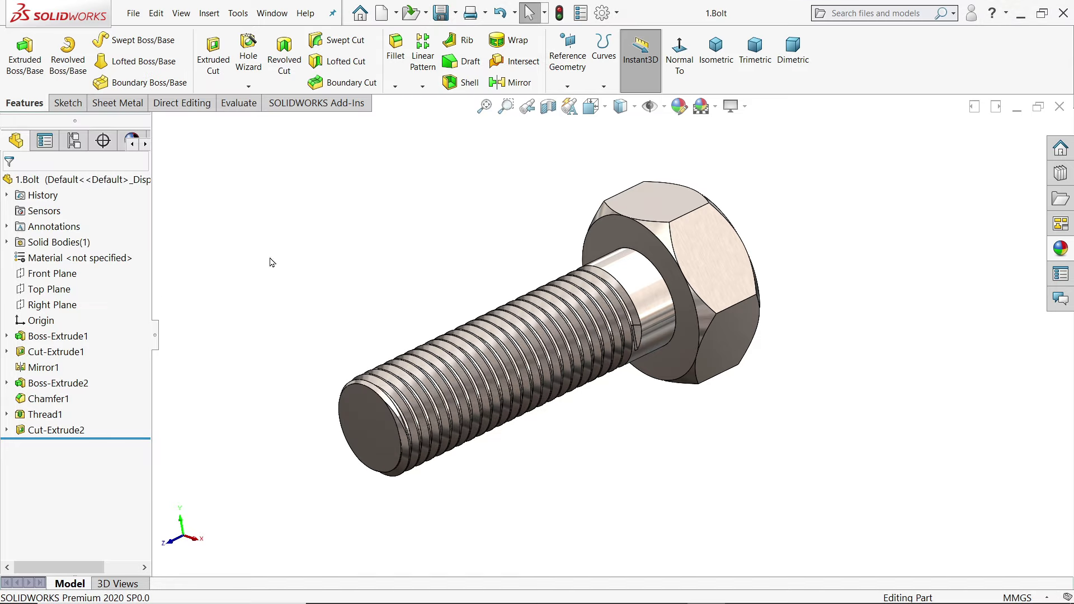
# Create a new part and draw a hexagon centred on the origin on the Front Plane.
pyautogui.click(395, 13)
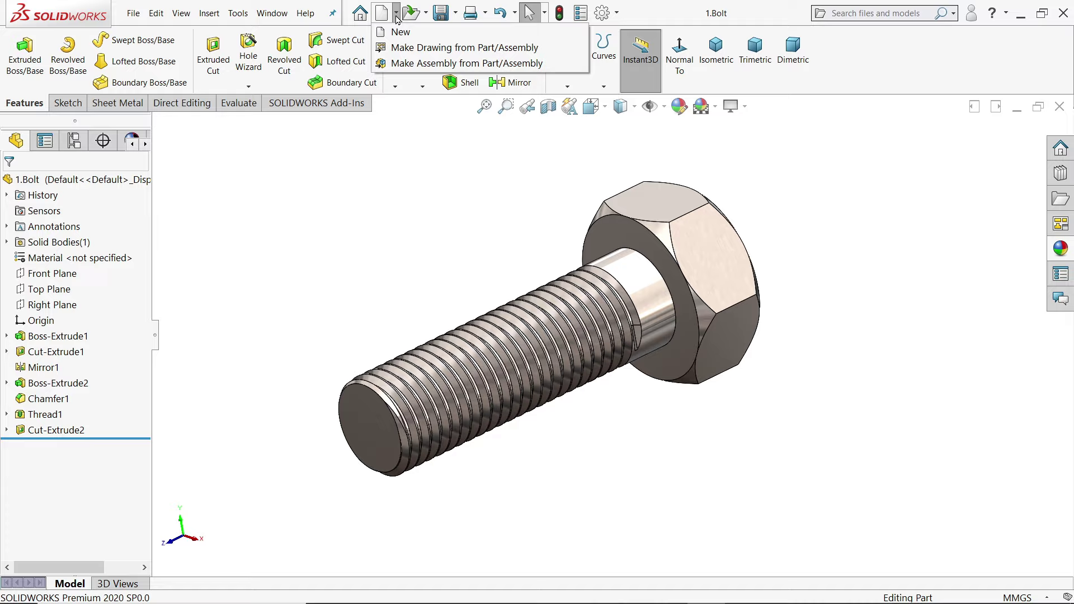
pyautogui.click(410, 49)
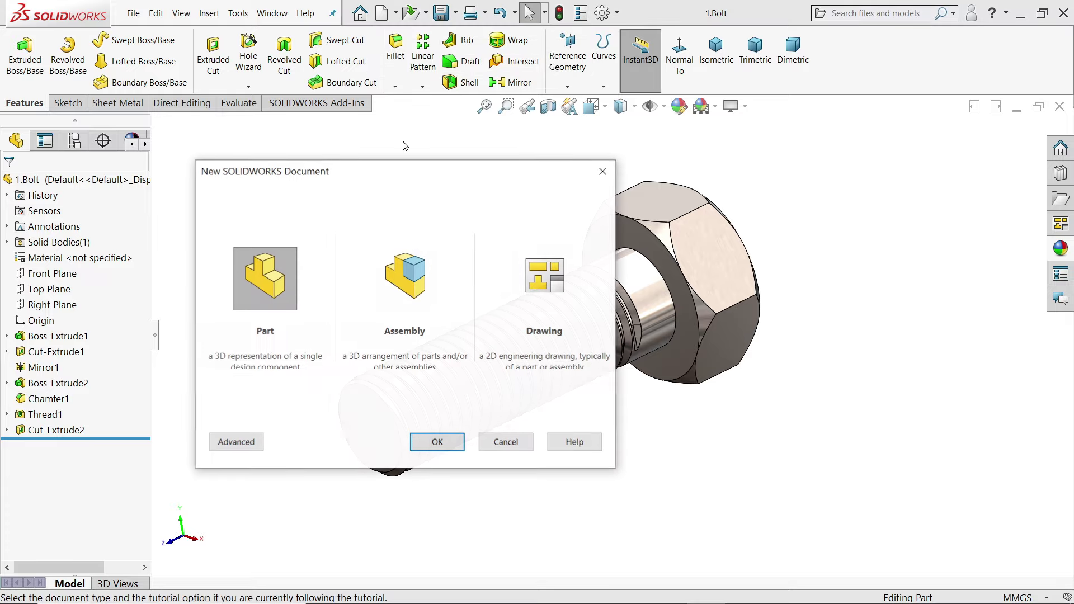
pyautogui.click(437, 442)
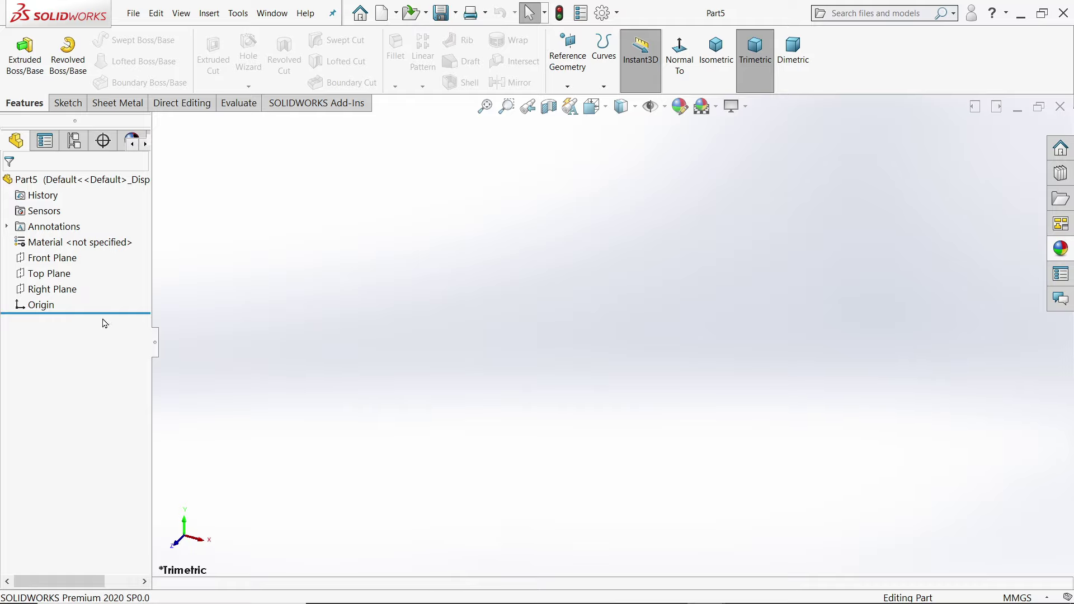
pyautogui.click(56, 257)
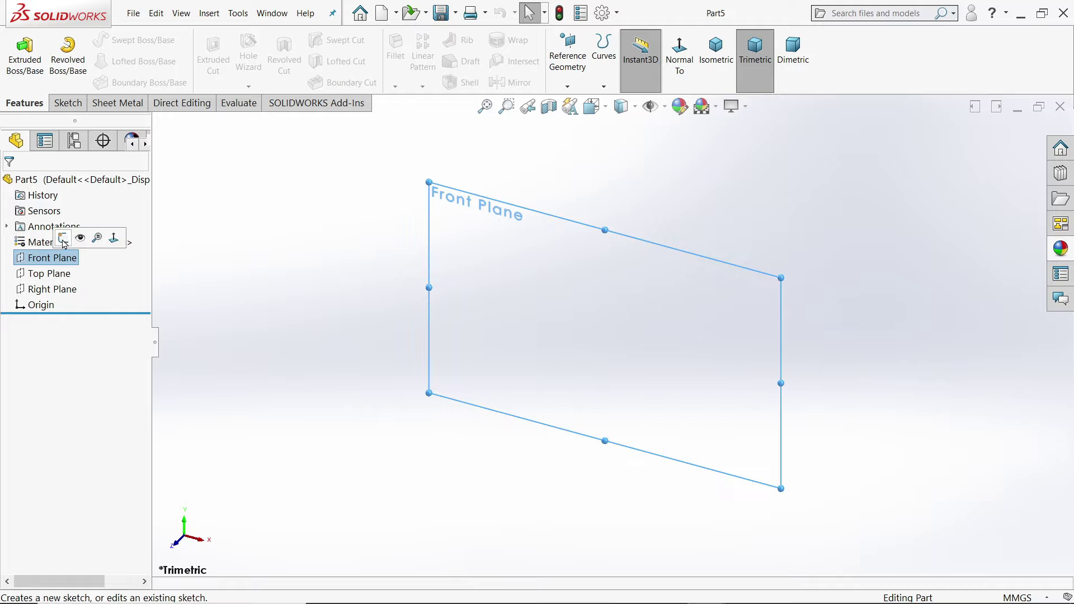
pyautogui.click(66, 238)
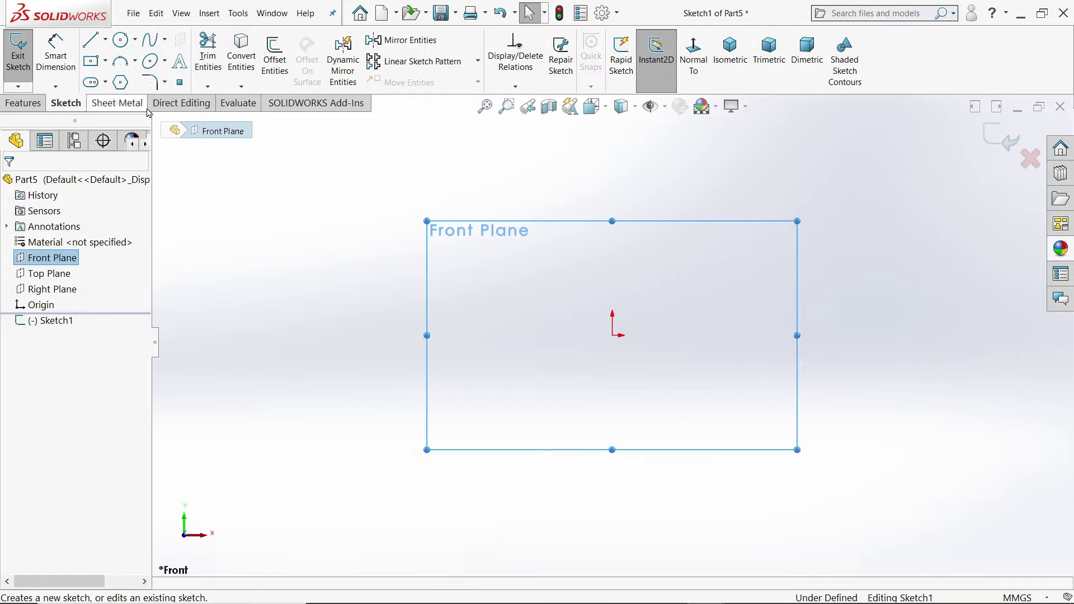
pyautogui.click(120, 82)
pyautogui.moveTo(613, 334); pyautogui.dragTo(469, 329)
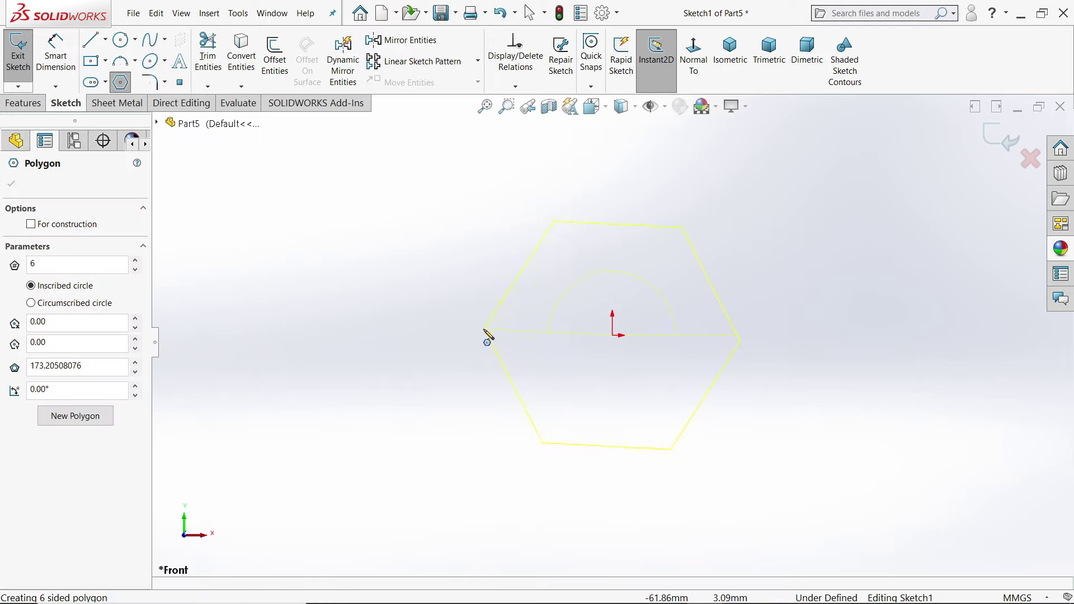
# Dimension the hexagon 20 mm across flats and make its top edge horizontal.
pyautogui.click(55, 56)
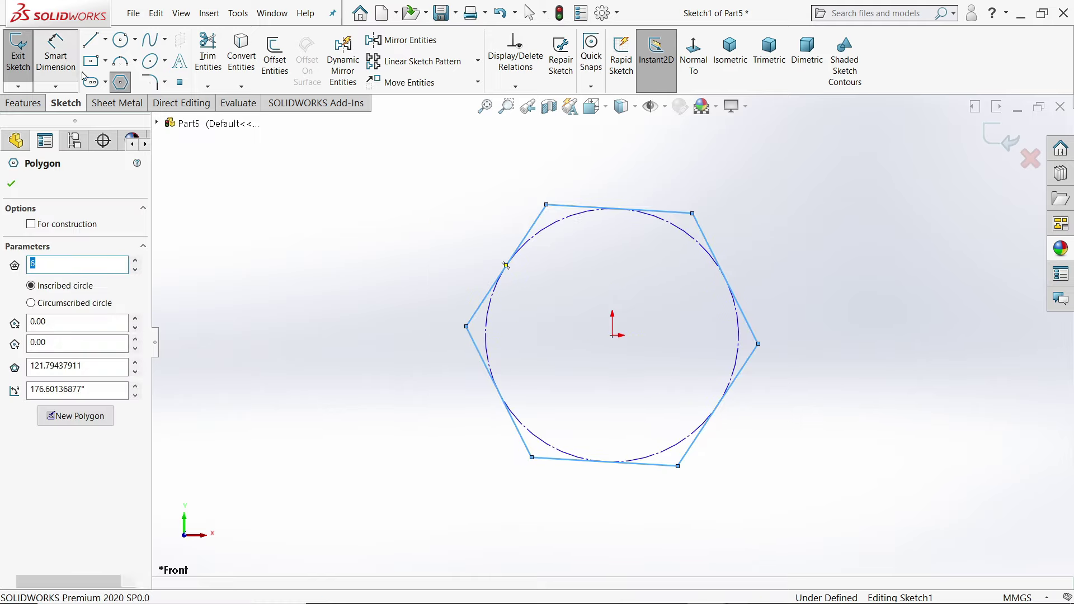
pyautogui.click(536, 224)
pyautogui.click(758, 343)
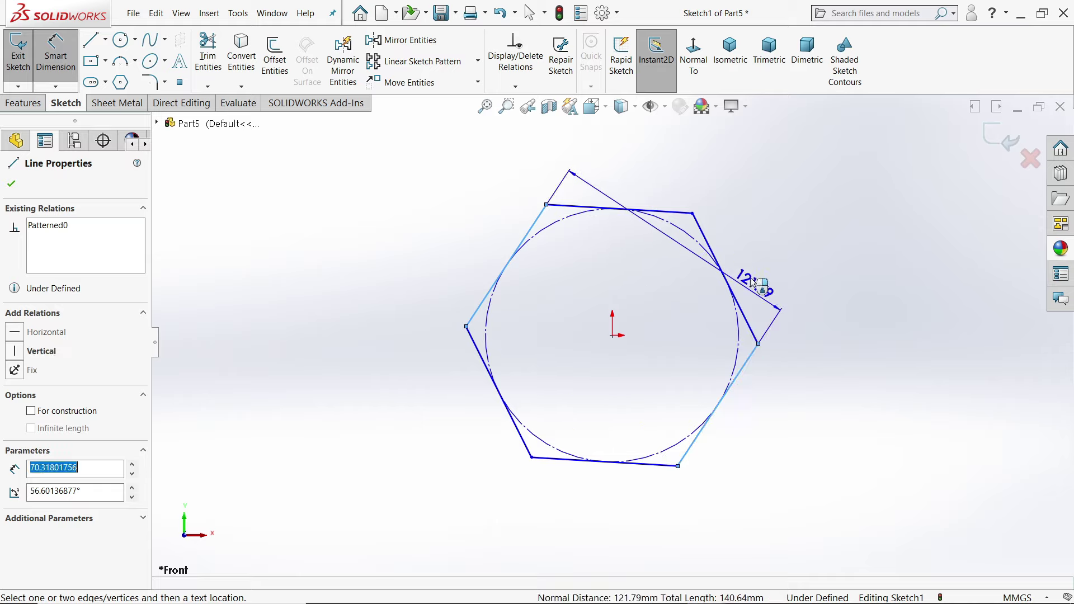
pyautogui.click(748, 228)
pyautogui.write('20')
pyautogui.press('Return')
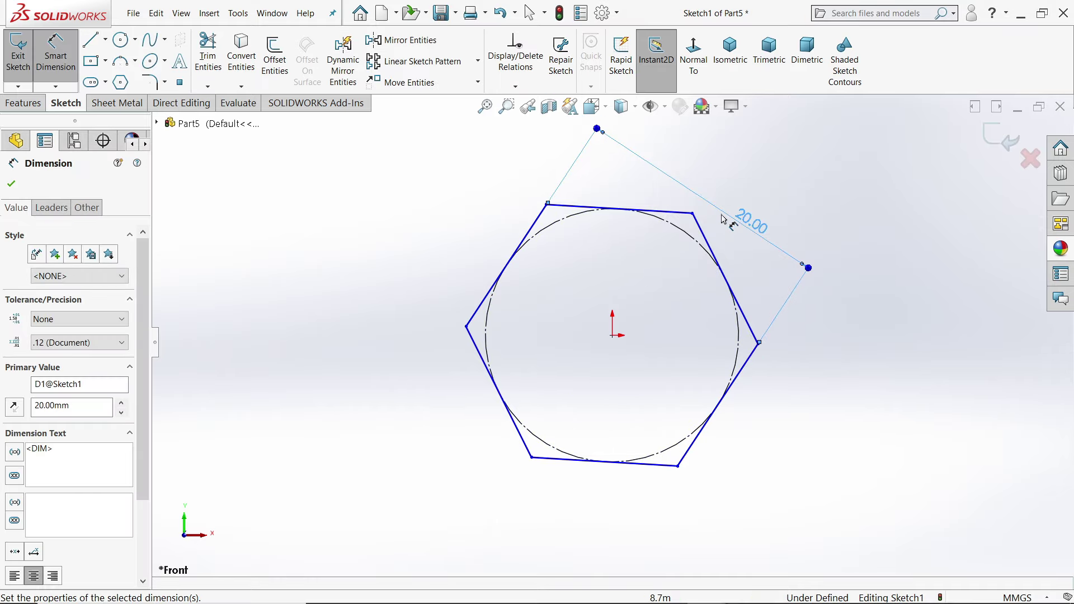
pyautogui.click(12, 186)
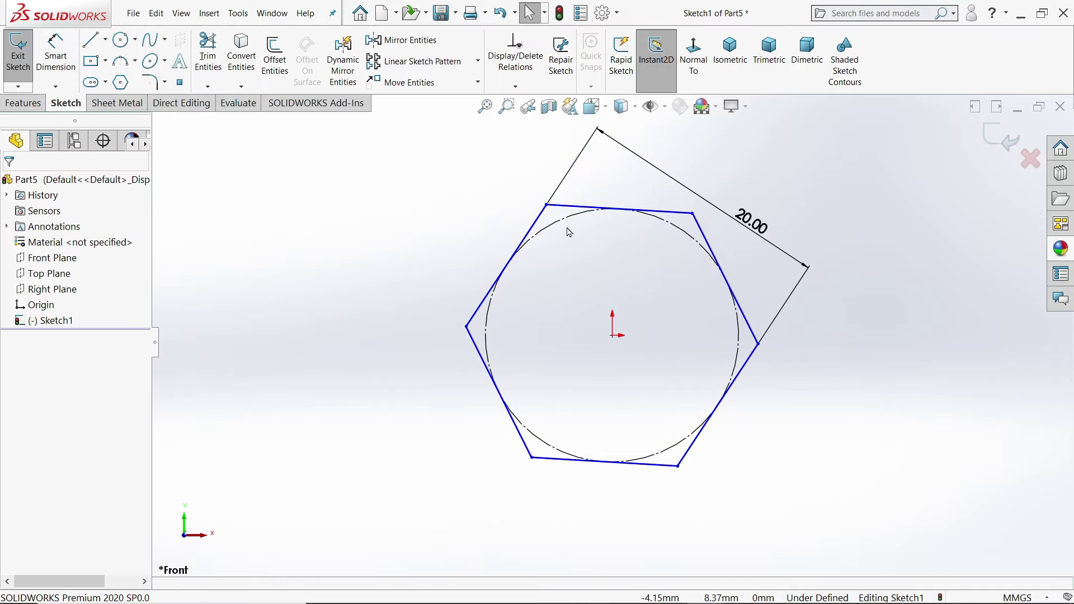
pyautogui.click(674, 212)
pyautogui.click(703, 163)
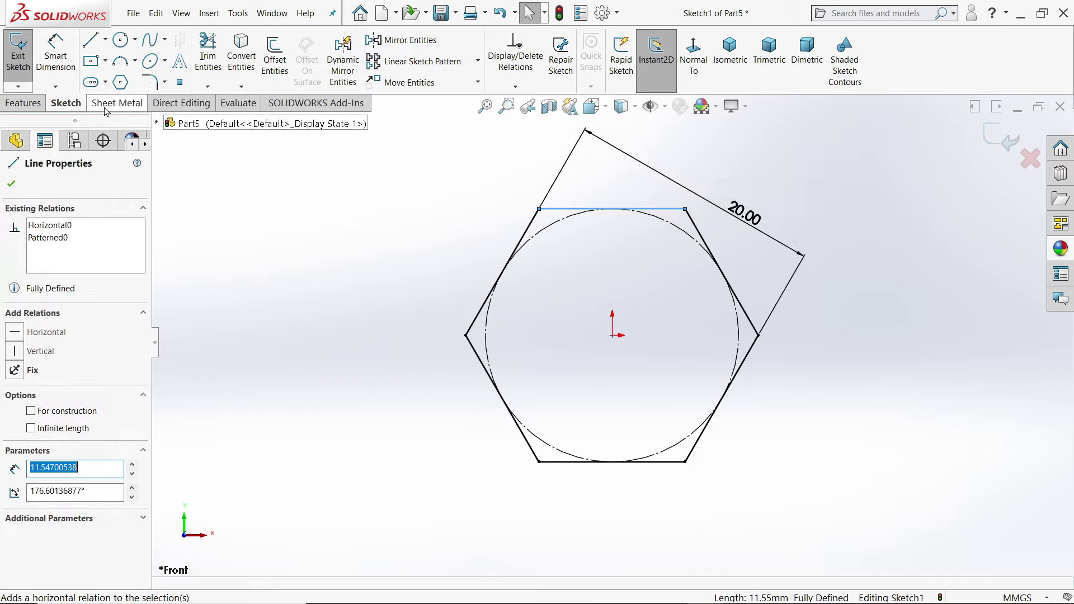
# Extrude the hexagon 9 mm with a Mid Plane end condition as Boss-Extrude1.
pyautogui.click(23, 103)
pyautogui.click(24, 69)
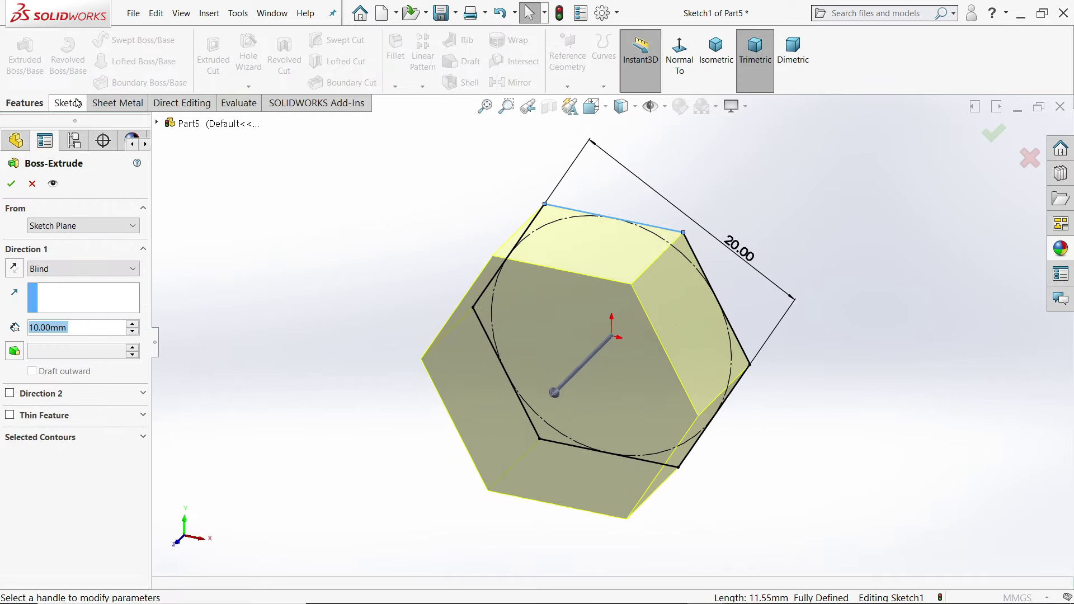
pyautogui.write('9')
pyautogui.press('Return')
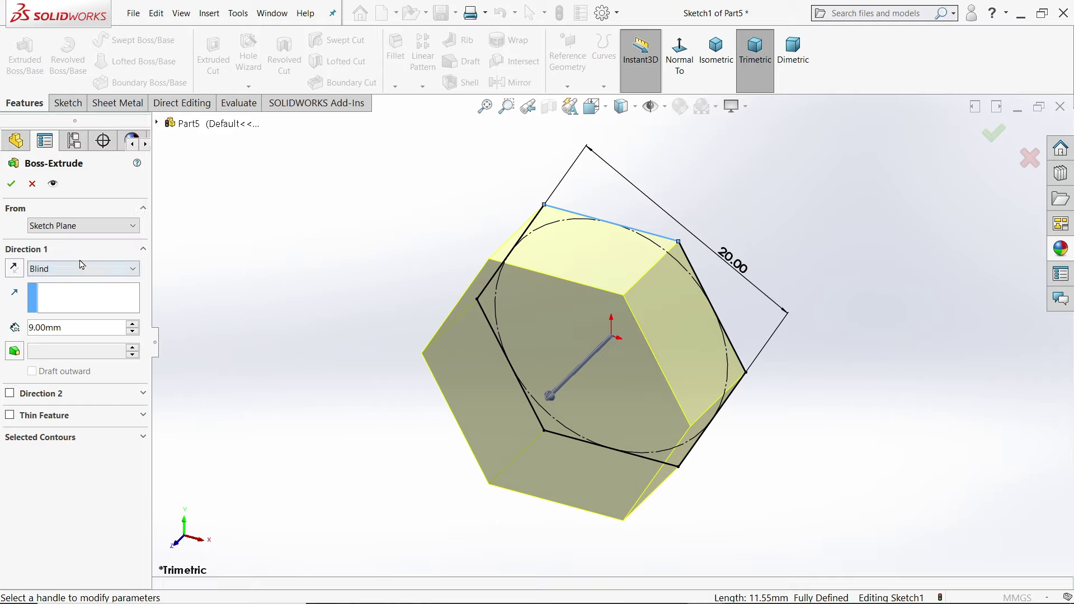
pyautogui.click(65, 268)
pyautogui.click(49, 337)
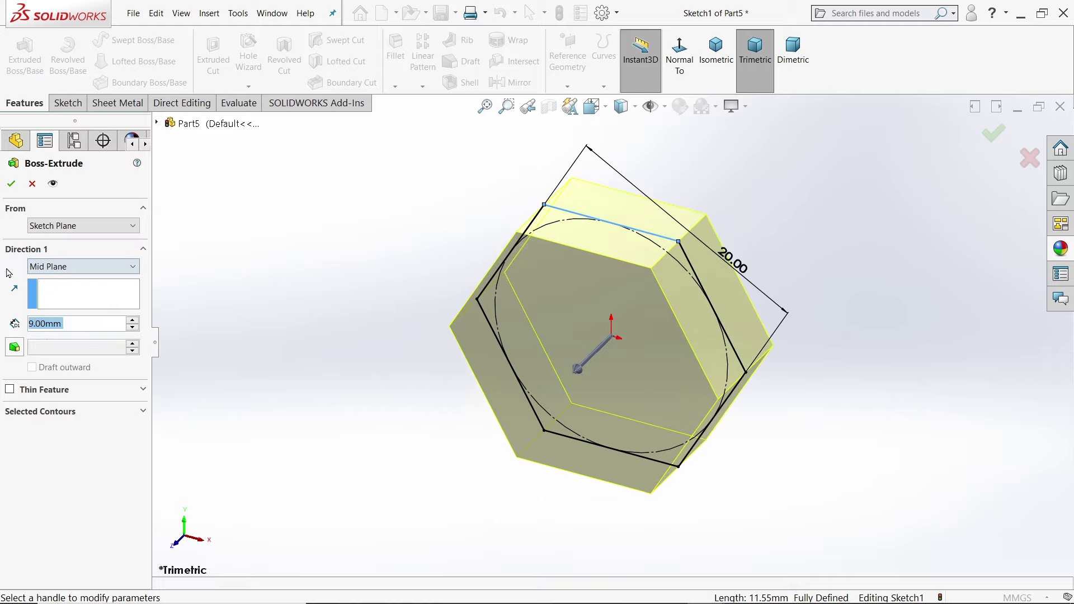
pyautogui.click(13, 188)
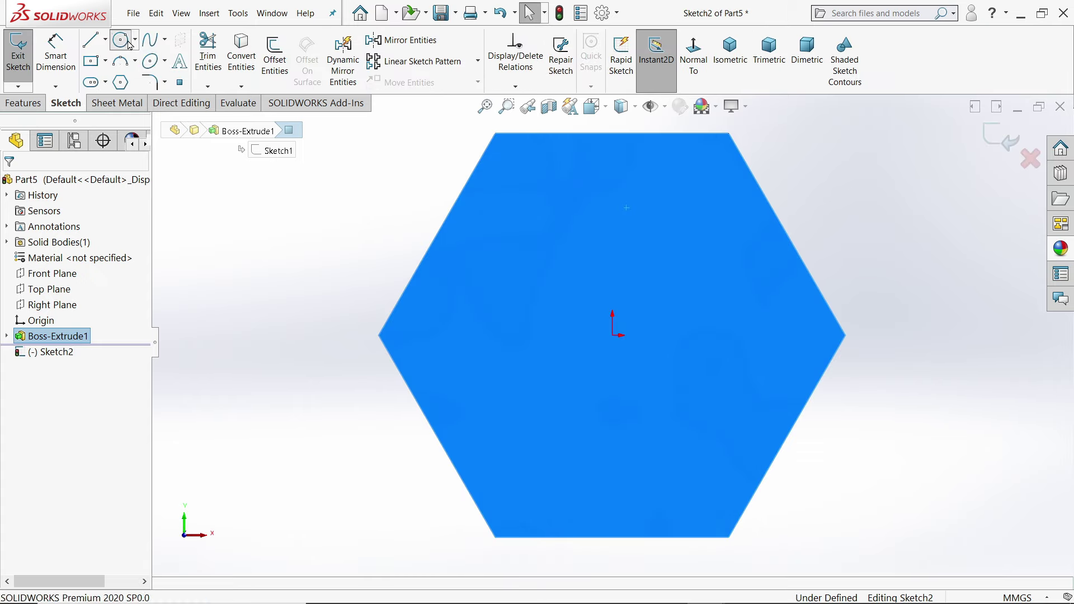
# Sketch a circle at the origin, tangent to the hexagon's left edge.
pyautogui.click(120, 39)
pyautogui.click(612, 336)
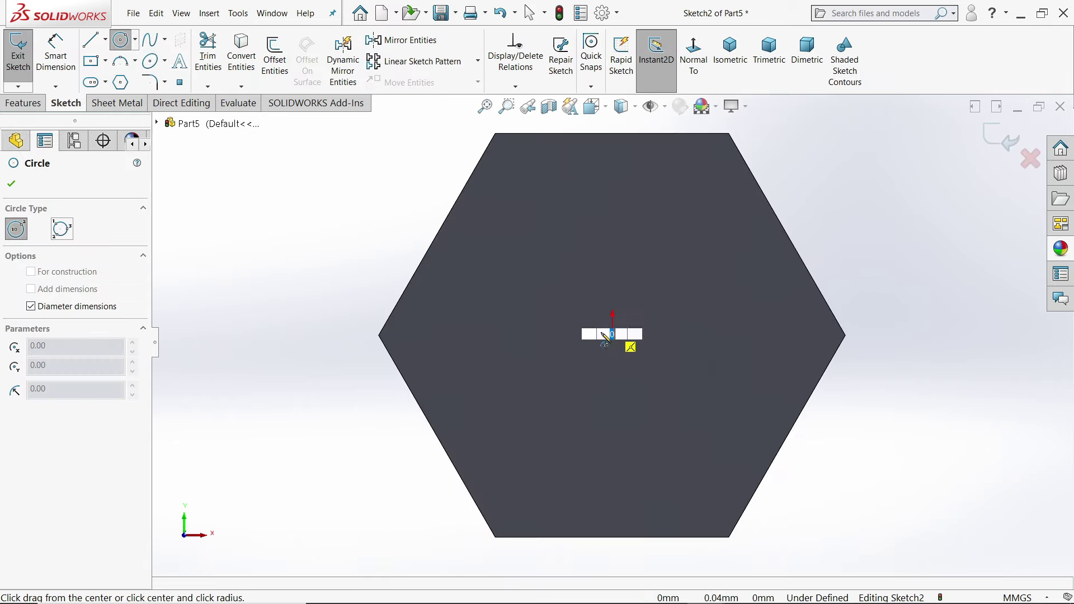
pyautogui.click(482, 223)
pyautogui.press('Escape')
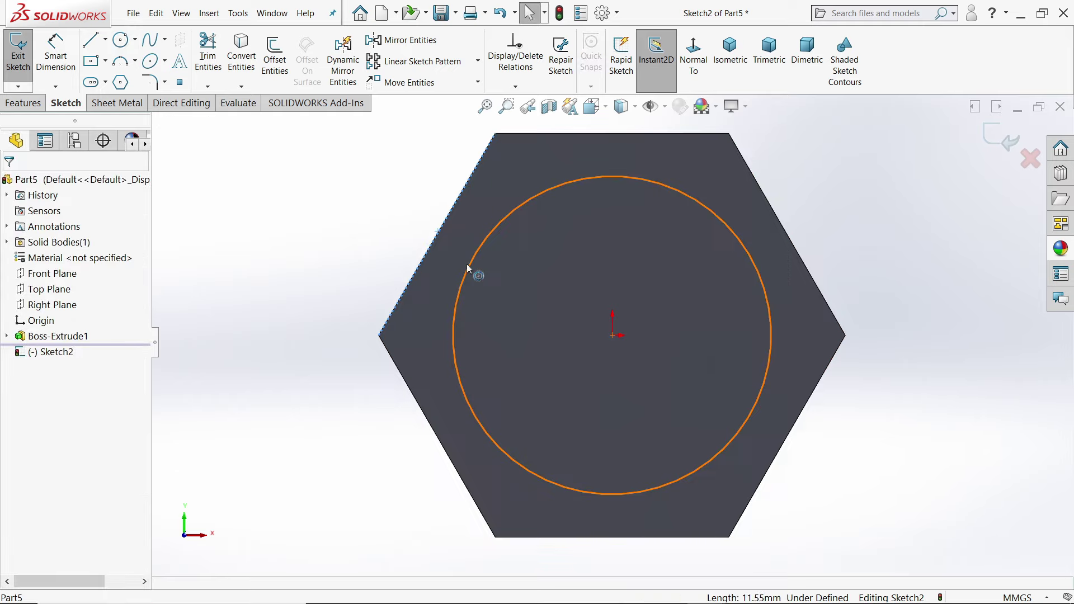
pyautogui.click(469, 269)
pyautogui.keyDown('ctrl'); pyautogui.click(442, 224); pyautogui.keyUp('ctrl')
pyautogui.click(498, 215)
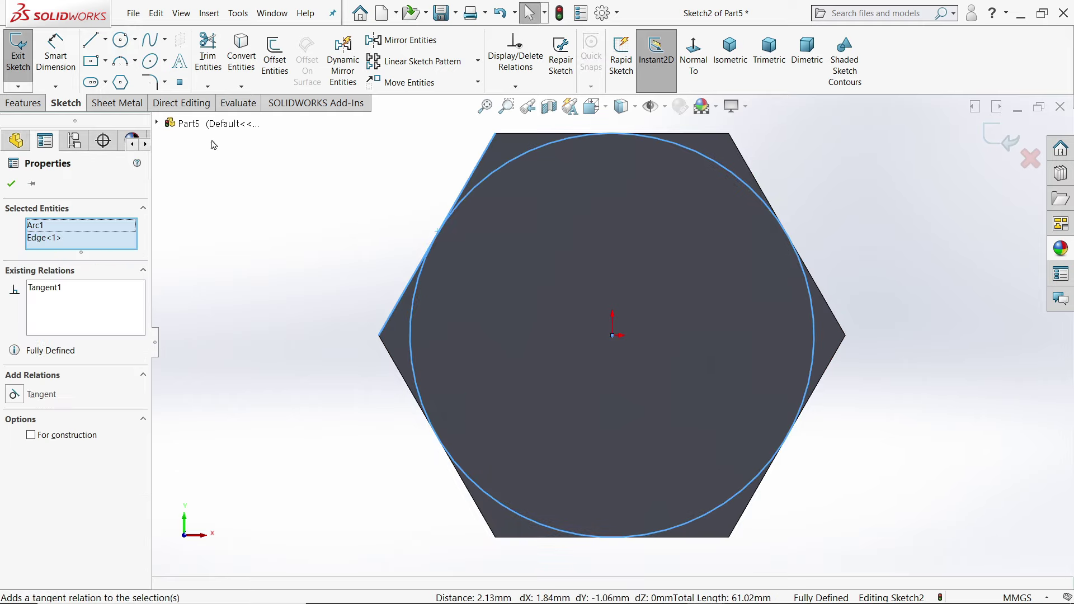
# Cut around the circle through all with flipped side and a 45° draft.
pyautogui.click(23, 103)
pyautogui.click(213, 58)
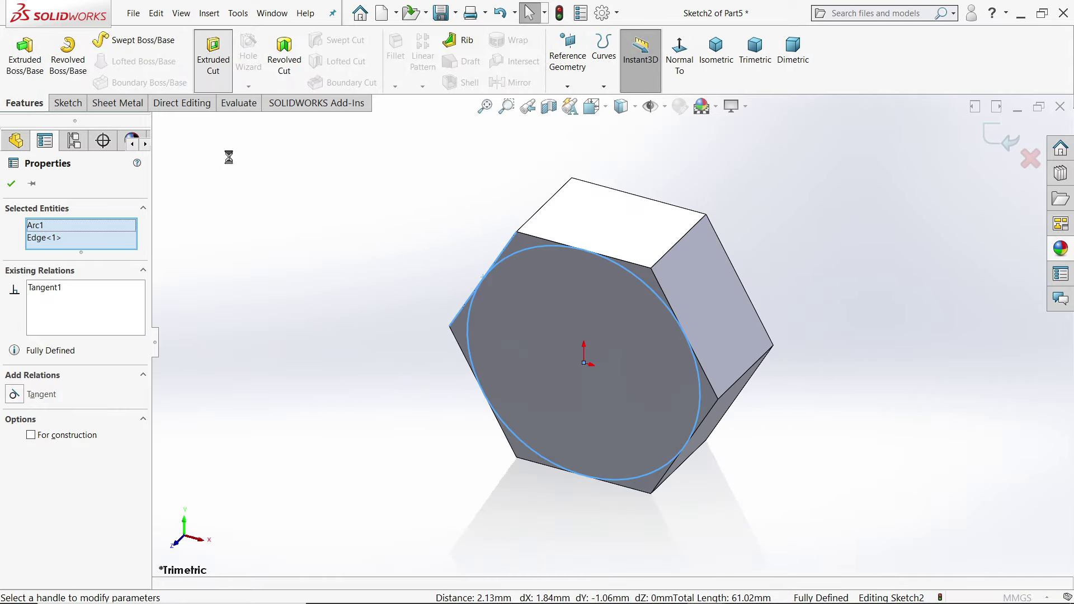
pyautogui.click(65, 269)
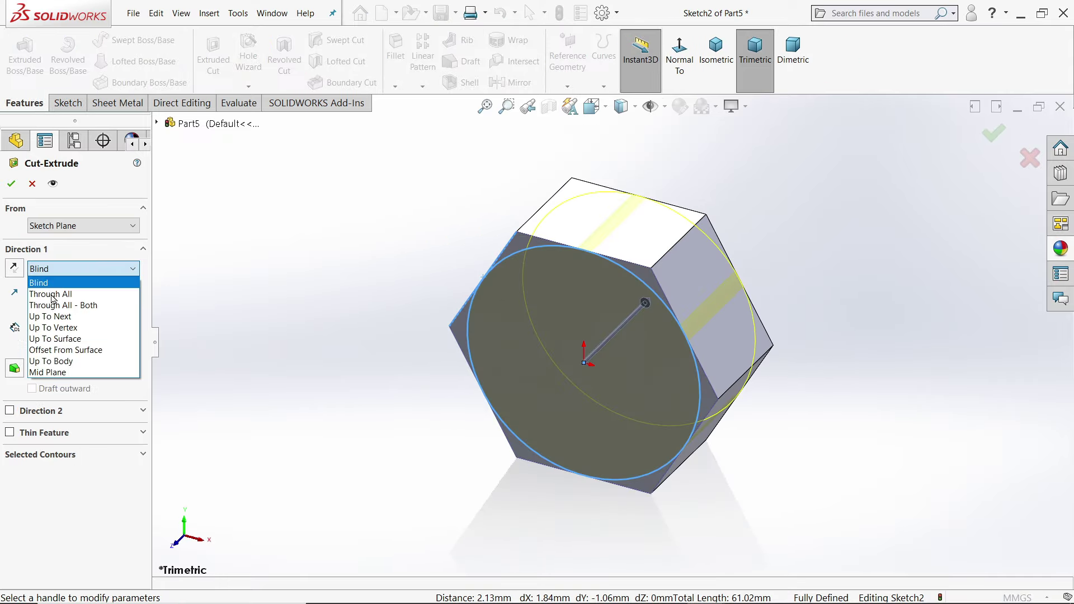
pyautogui.click(48, 292)
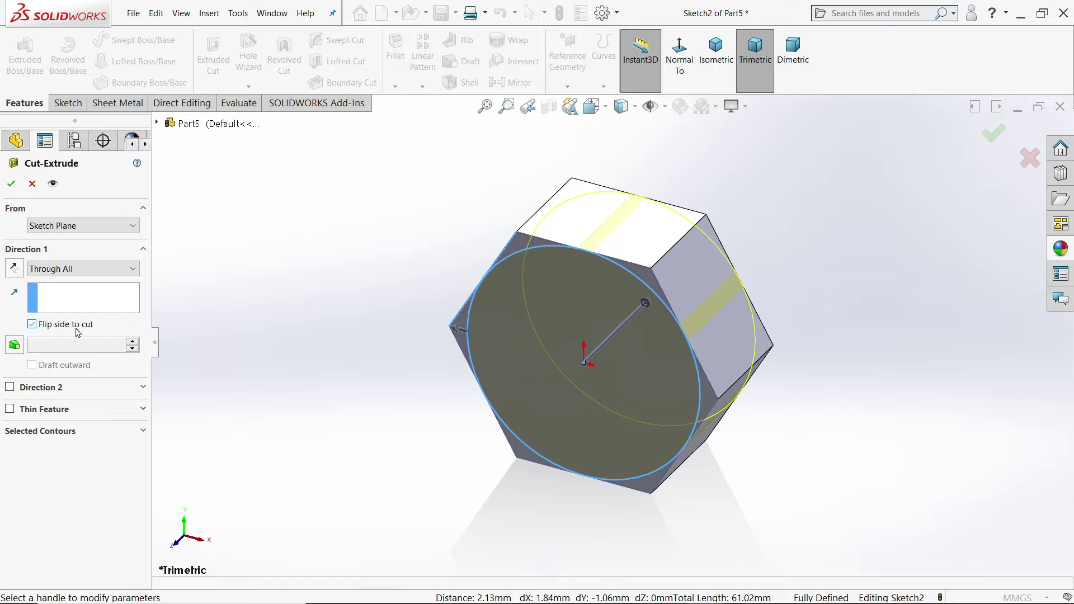
pyautogui.click(15, 347)
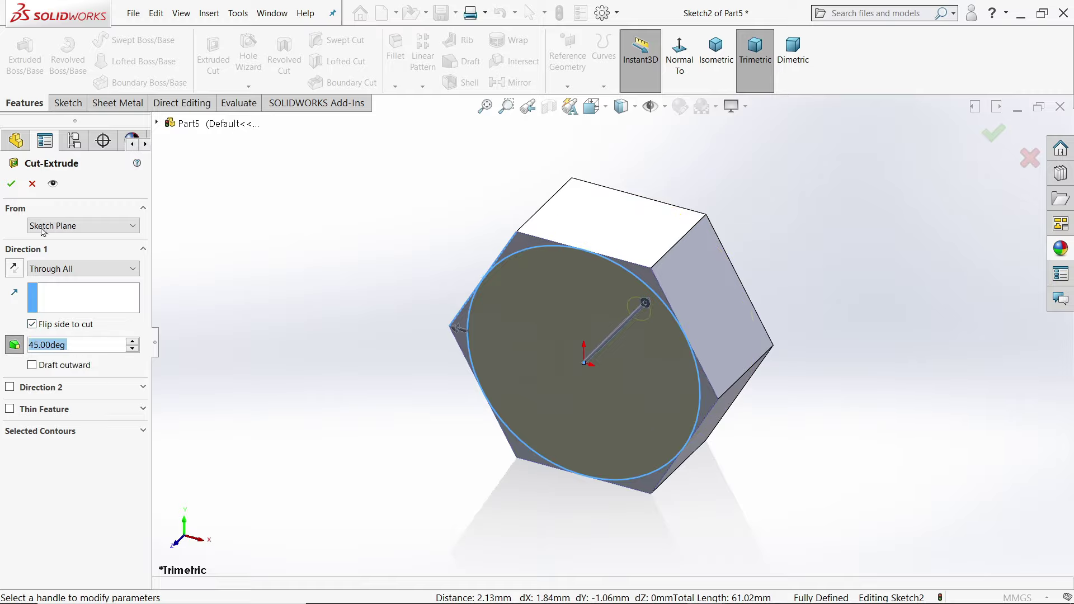
pyautogui.click(10, 187)
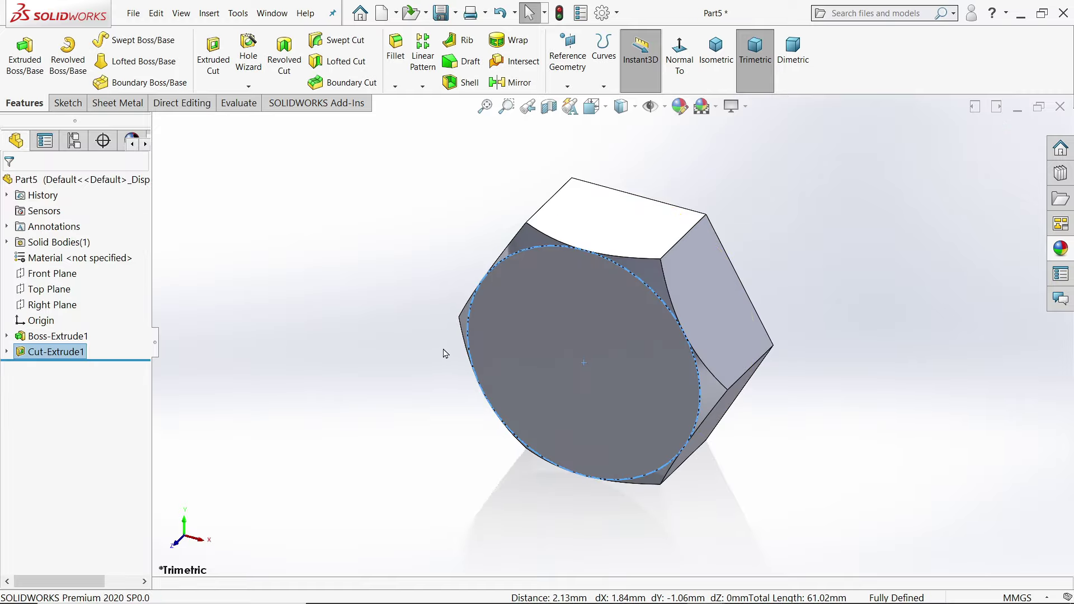
# Mirror Cut-Extrude1 about the Front Plane and switch to the Plain White scene.
pyautogui.click(516, 82)
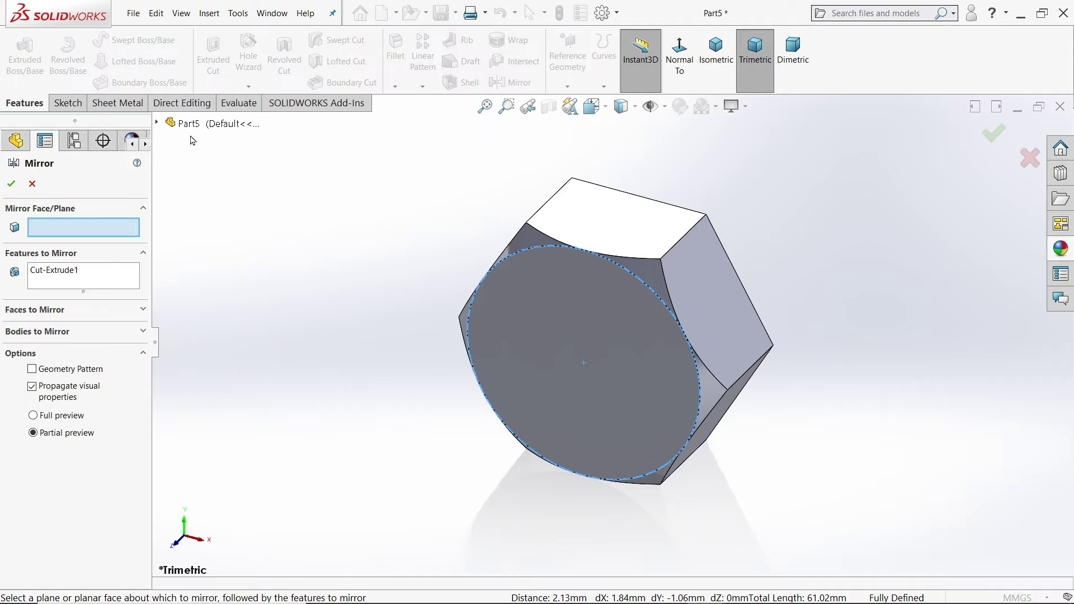
pyautogui.click(157, 123)
pyautogui.click(213, 218)
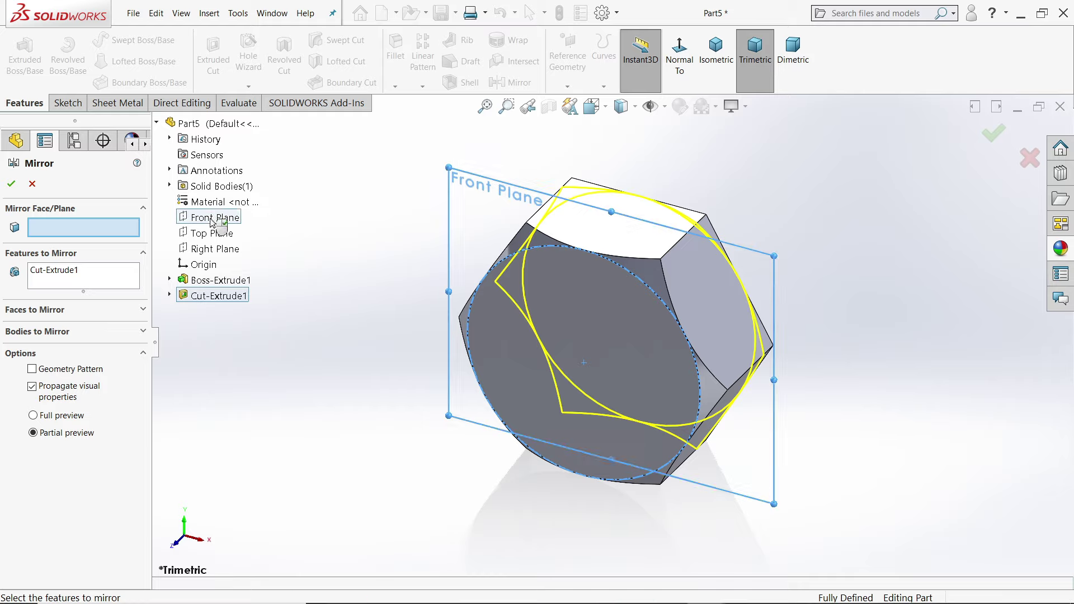
pyautogui.click(10, 184)
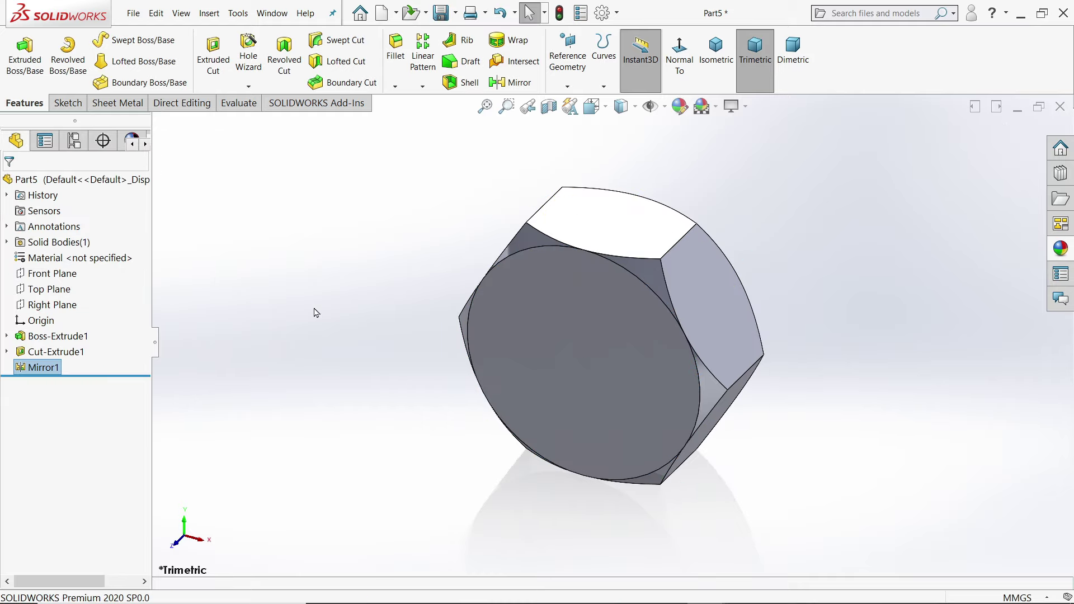
pyautogui.moveTo(311, 311)
pyautogui.mouseDown(button='middle')
pyautogui.moveTo(294, 302)
pyautogui.moveTo(312, 306)
pyautogui.mouseUp(button='middle')
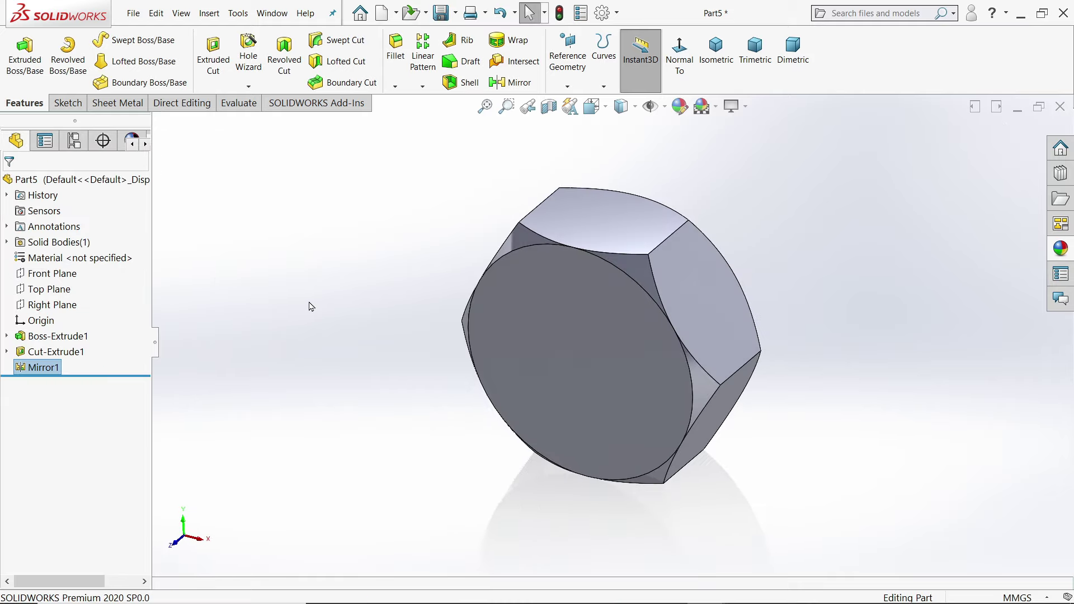
pyautogui.click(703, 107)
pyautogui.click(665, 43)
# Draw a 10.38 mm diameter circle at the origin in Sketch3 on the nut's front face.
pyautogui.click(609, 373)
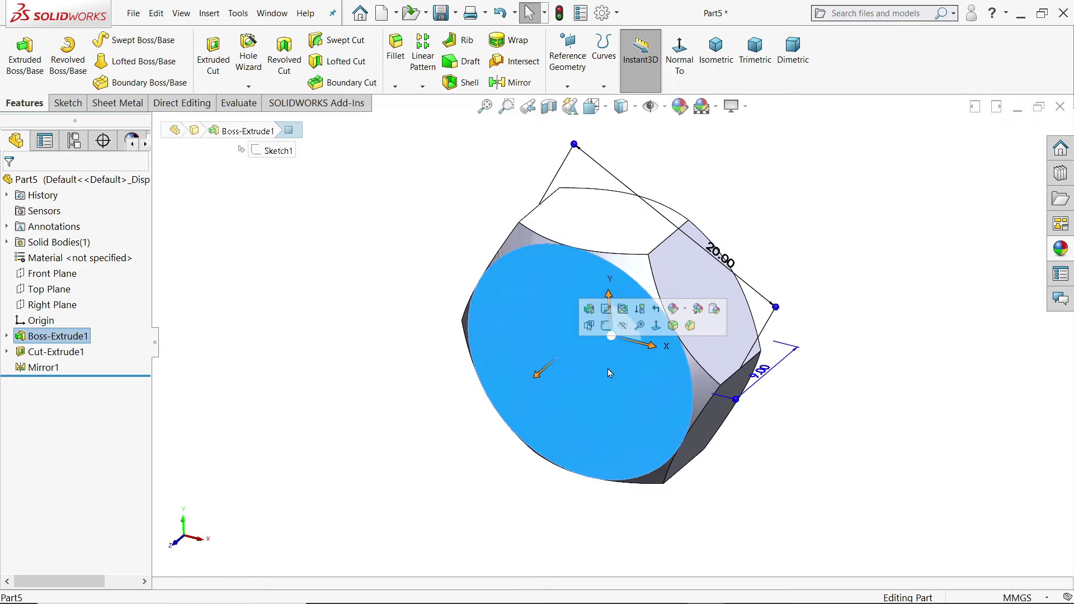
pyautogui.scroll(-2, 609, 373)
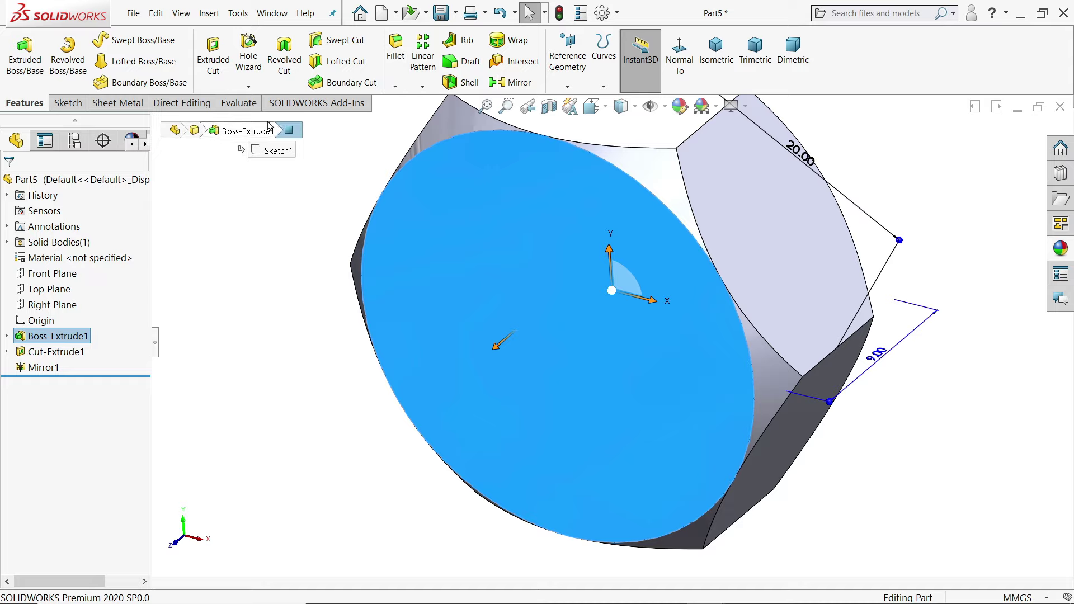
pyautogui.click(67, 103)
pyautogui.click(17, 54)
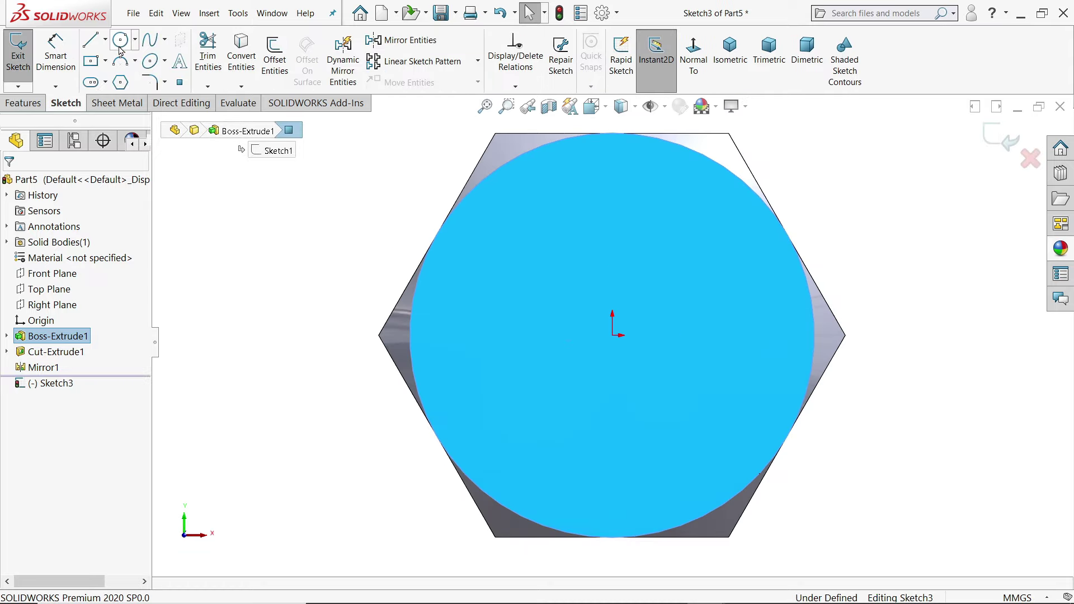
pyautogui.click(121, 40)
pyautogui.click(614, 335)
pyautogui.write('10.38')
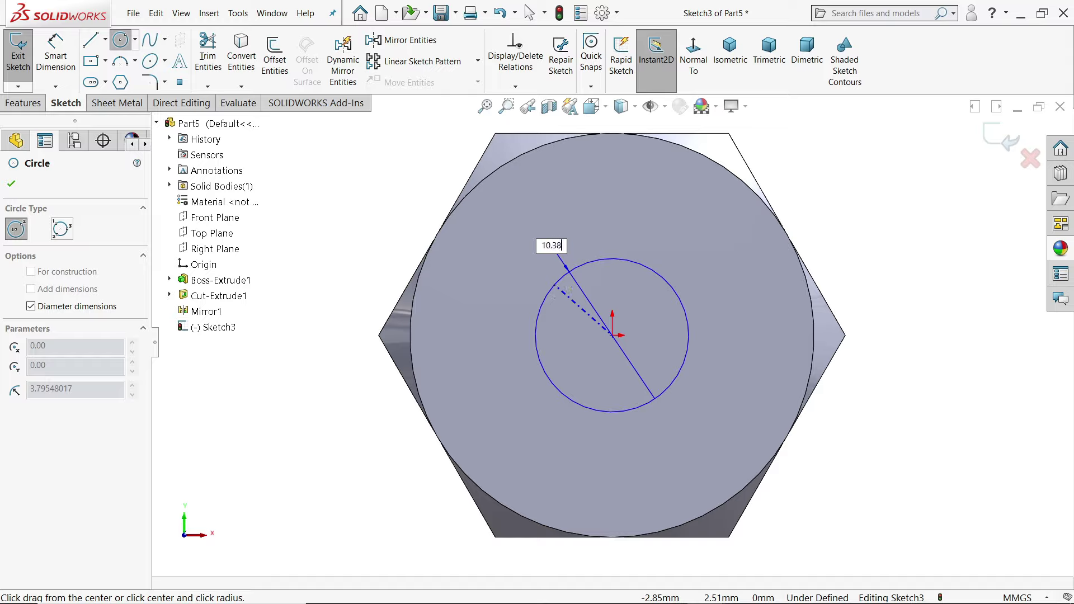
pyautogui.press('Return')
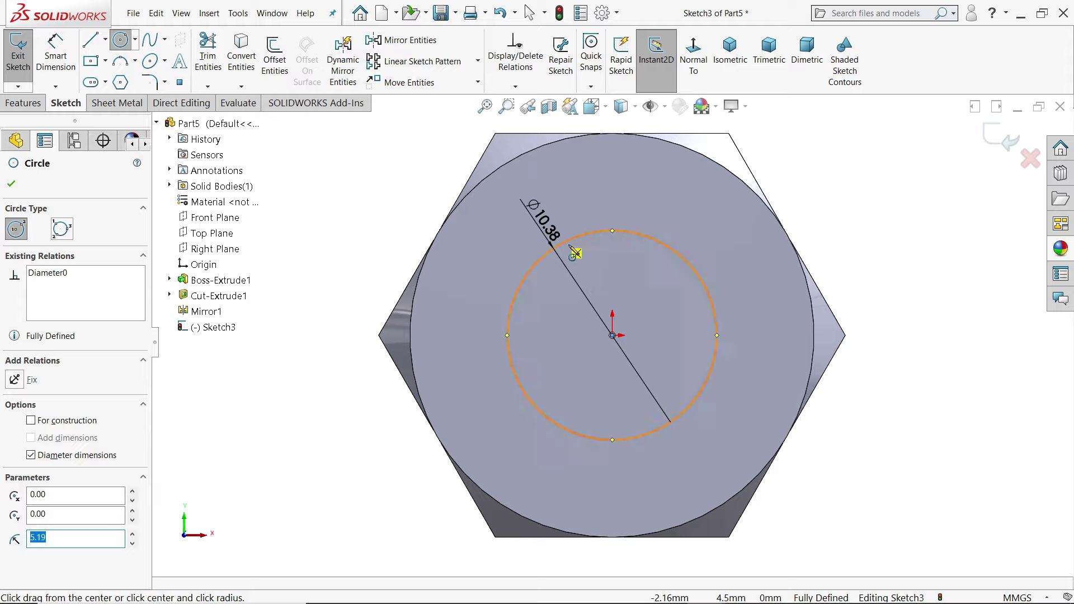
pyautogui.click(7, 187)
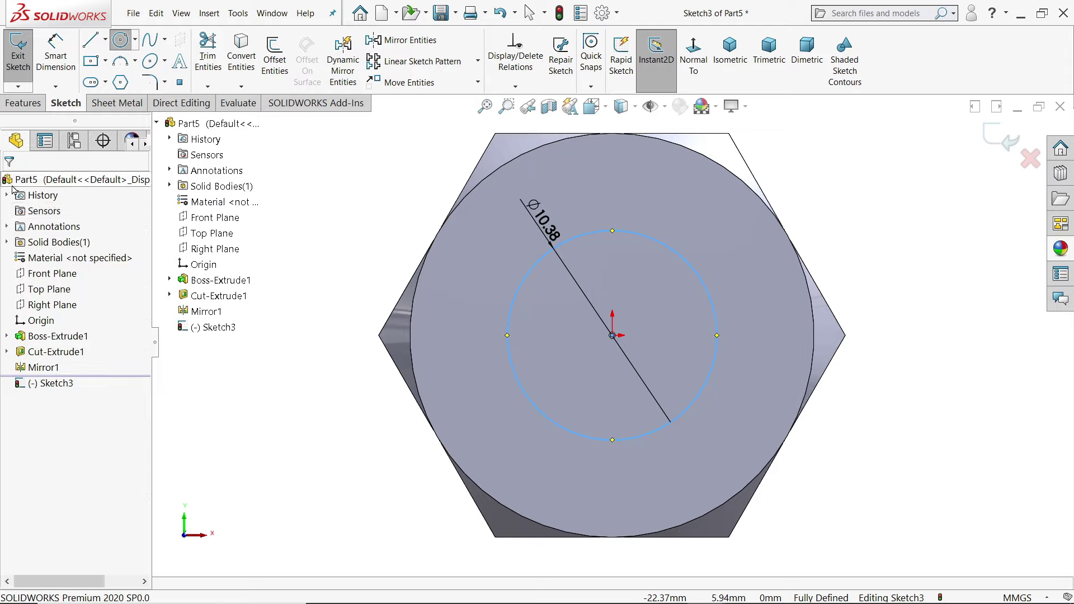
pyautogui.moveTo(628, 271)
pyautogui.mouseDown(button='middle')
pyautogui.moveTo(585, 285)
pyautogui.moveTo(592, 307)
pyautogui.mouseUp(button='middle')
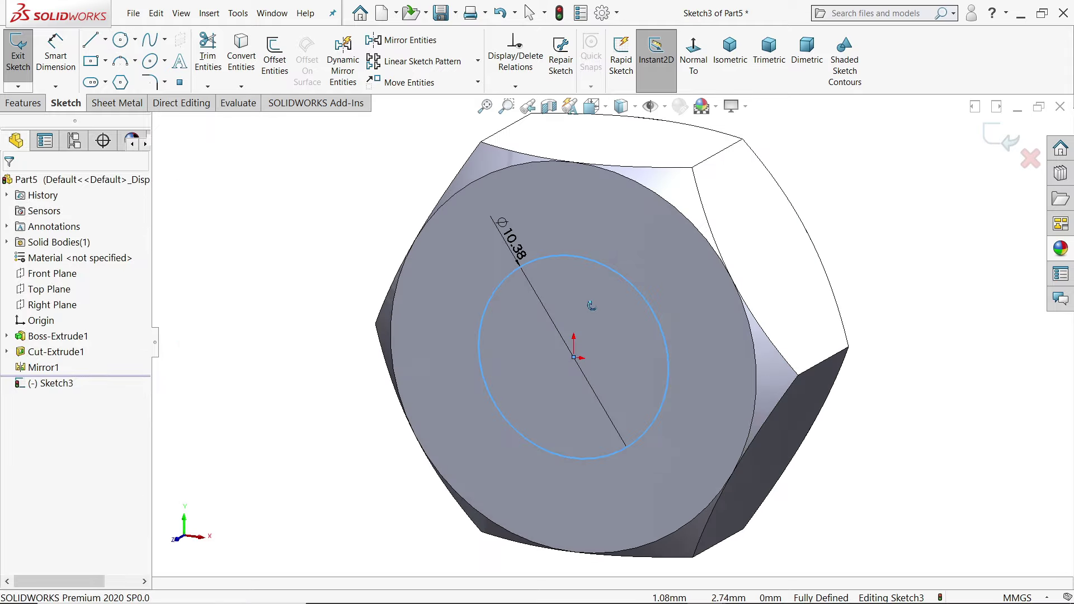
pyautogui.click(23, 103)
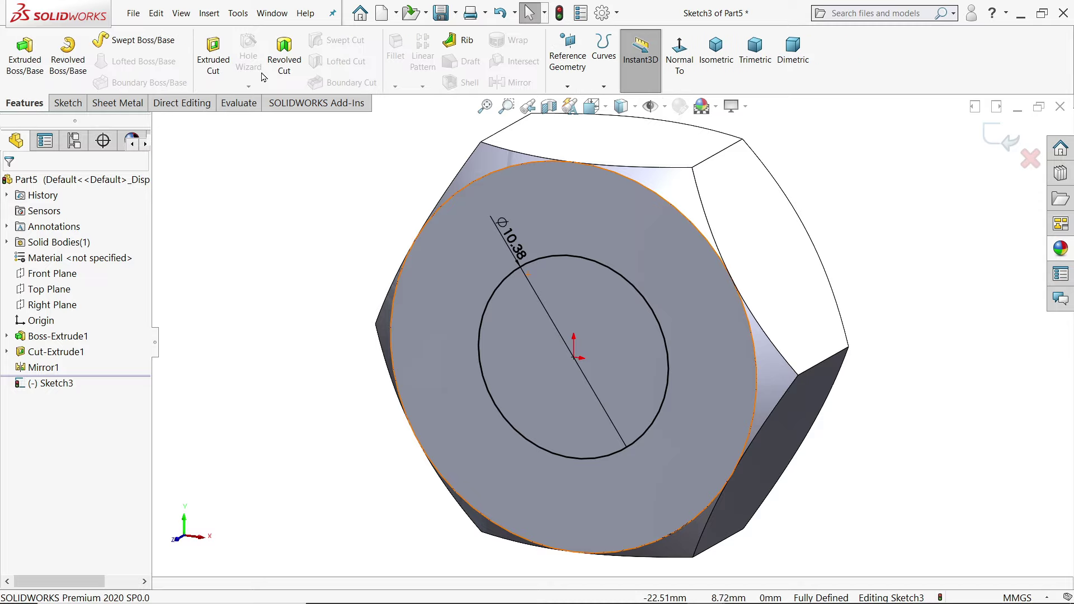
# Cut the circle through all as the nut's bore, Cut-Extrude2.
pyautogui.click(214, 63)
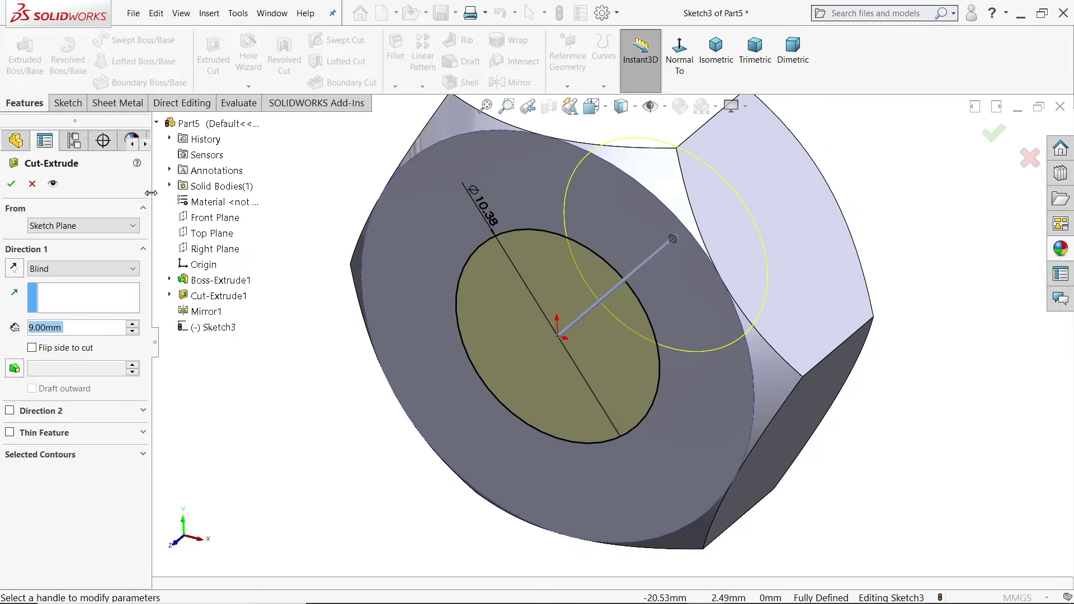
pyautogui.click(69, 269)
pyautogui.click(58, 295)
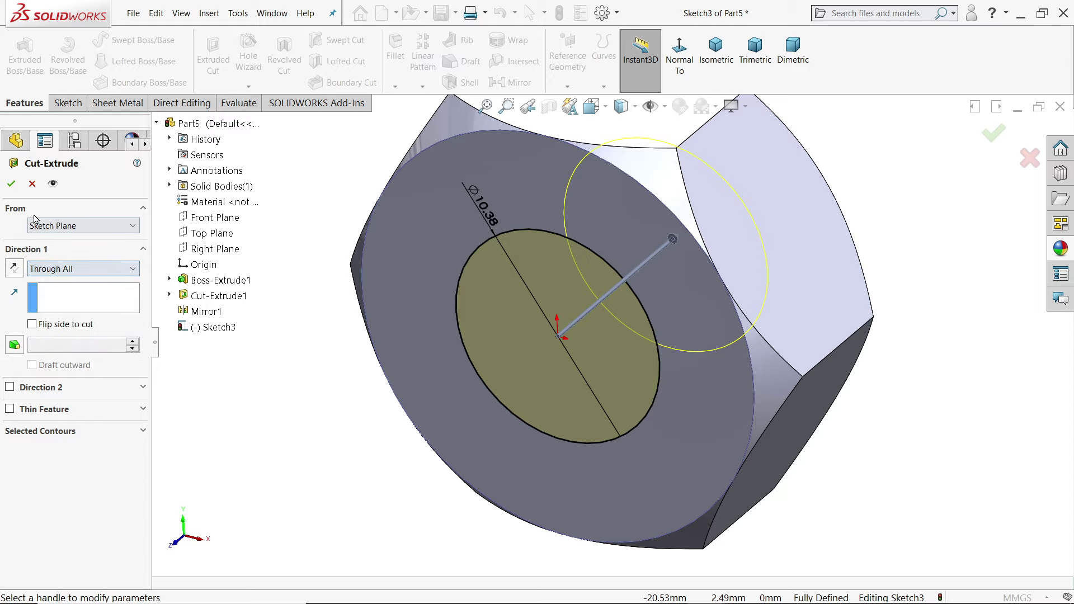
pyautogui.click(13, 186)
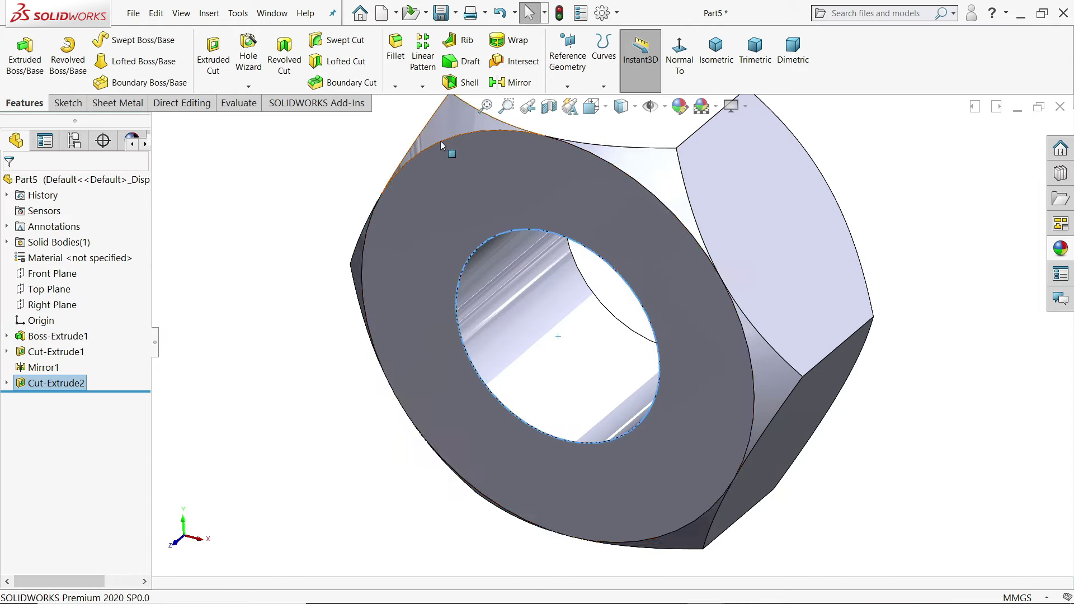
# Chamfer the bore's front and back edges by 0.5 mm.
pyautogui.click(455, 317)
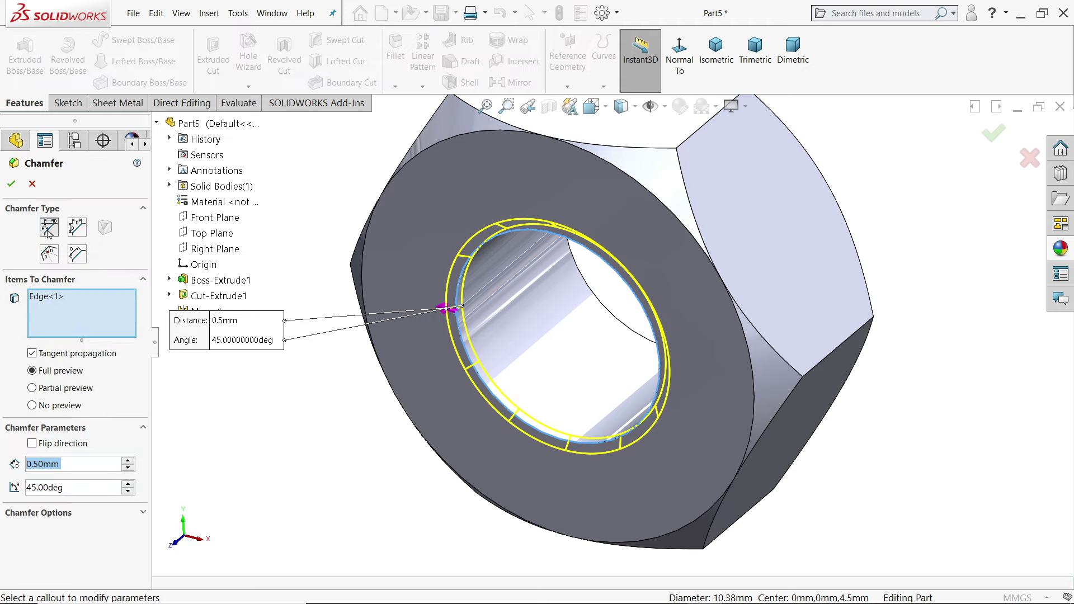
pyautogui.click(616, 320)
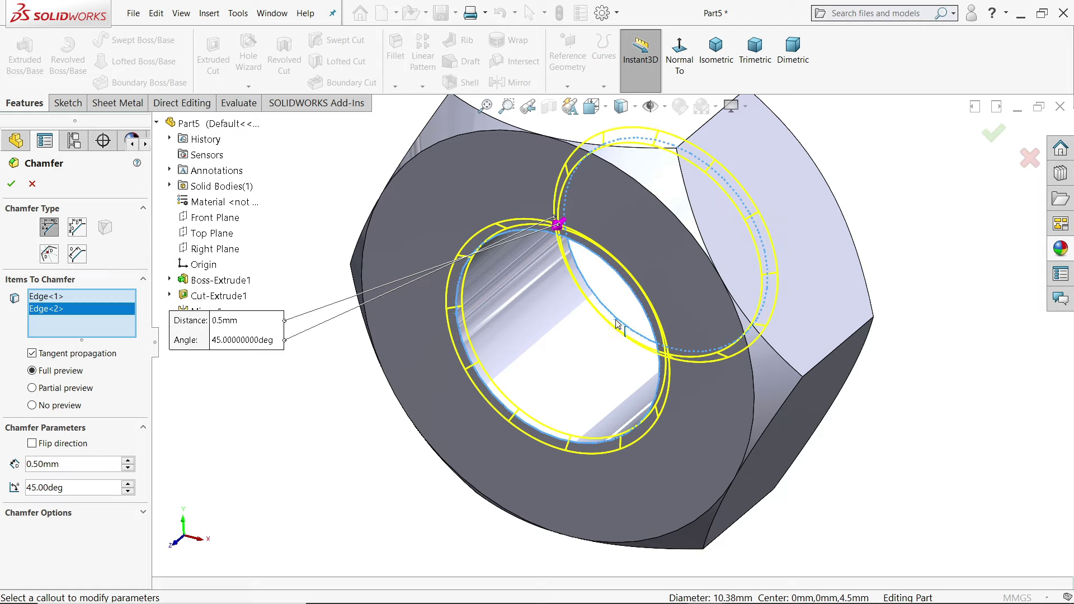
pyautogui.click(14, 183)
# Start a thread on the hole's front edge, running up to the nut's far face.
pyautogui.click(249, 87)
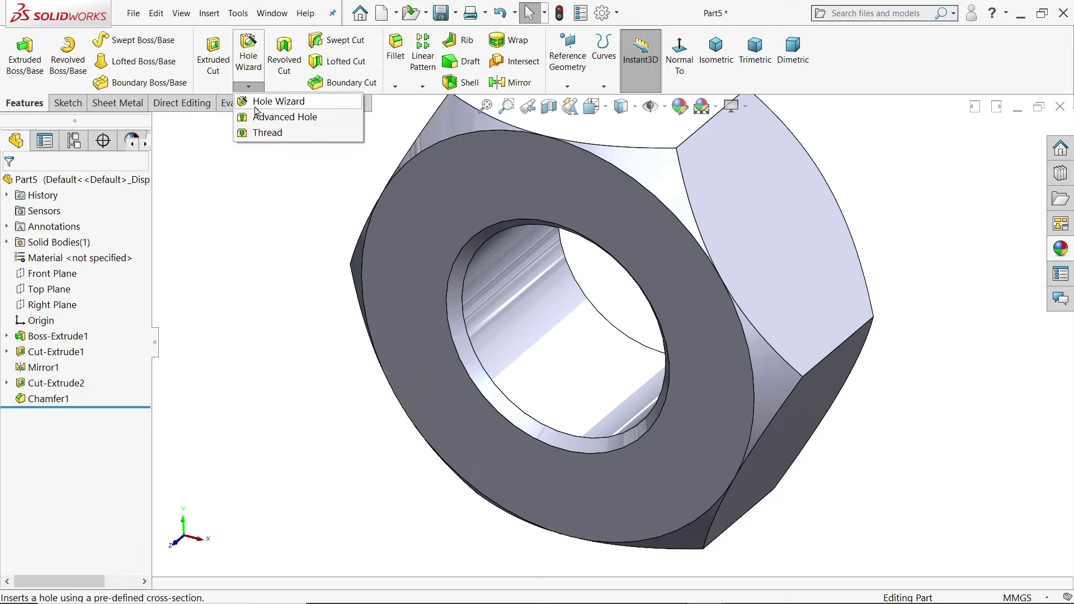
pyautogui.click(260, 134)
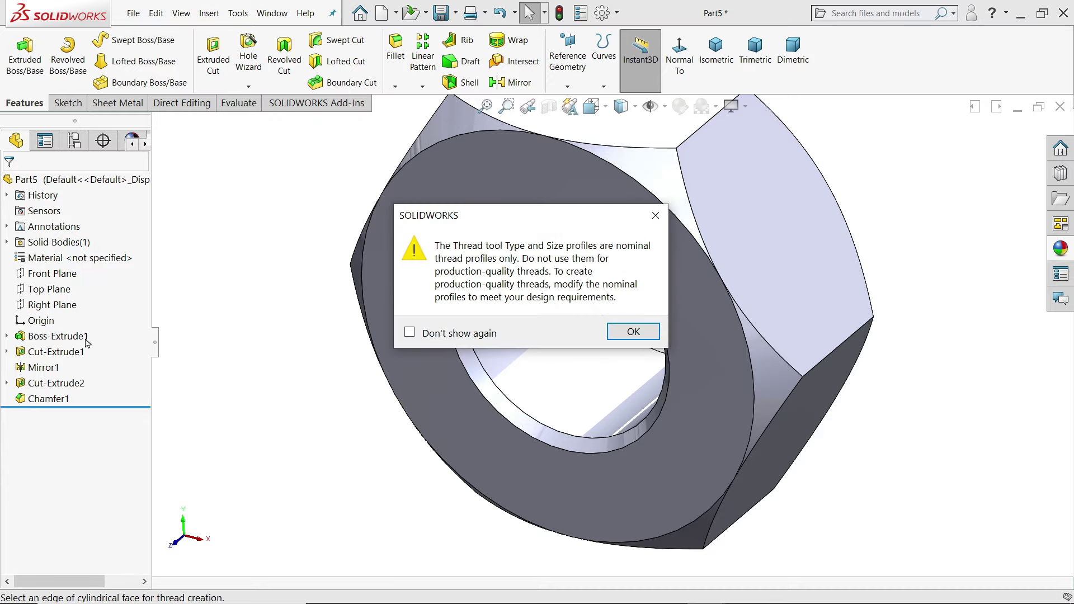
pyautogui.click(627, 334)
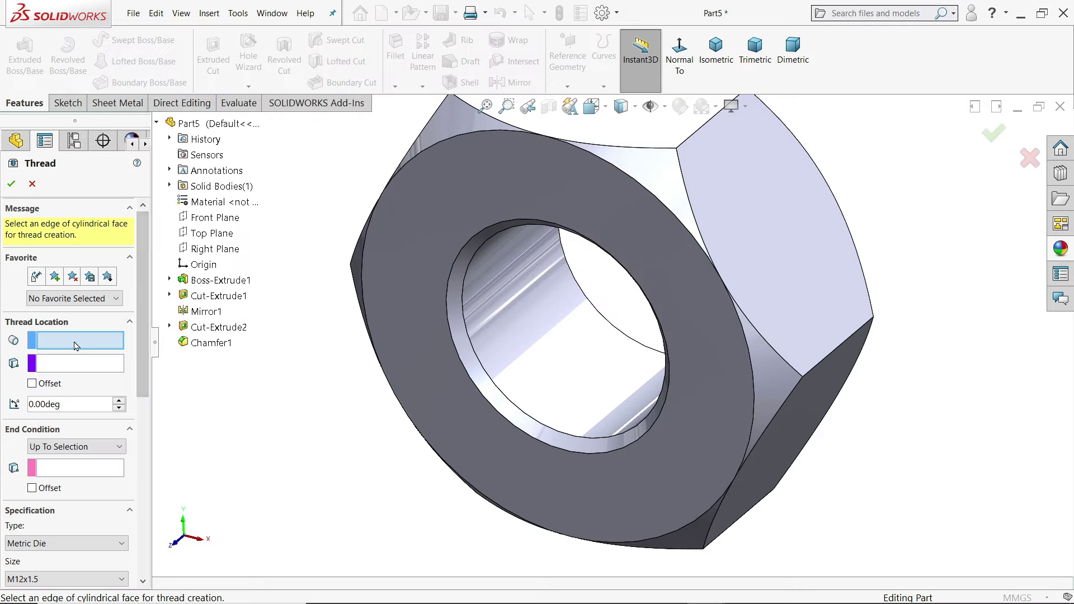
pyautogui.click(497, 391)
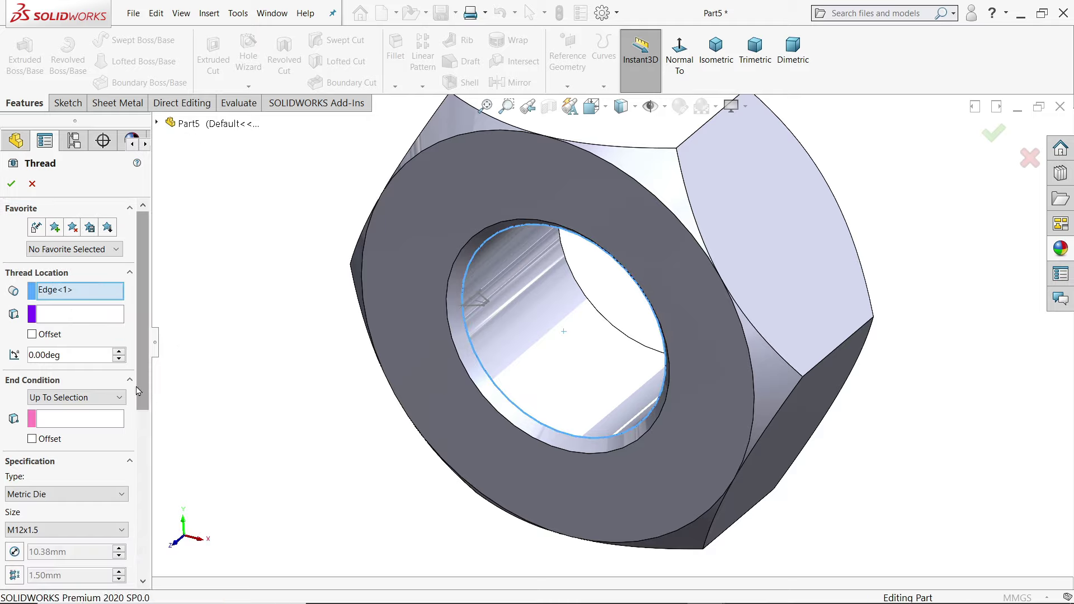
pyautogui.click(55, 424)
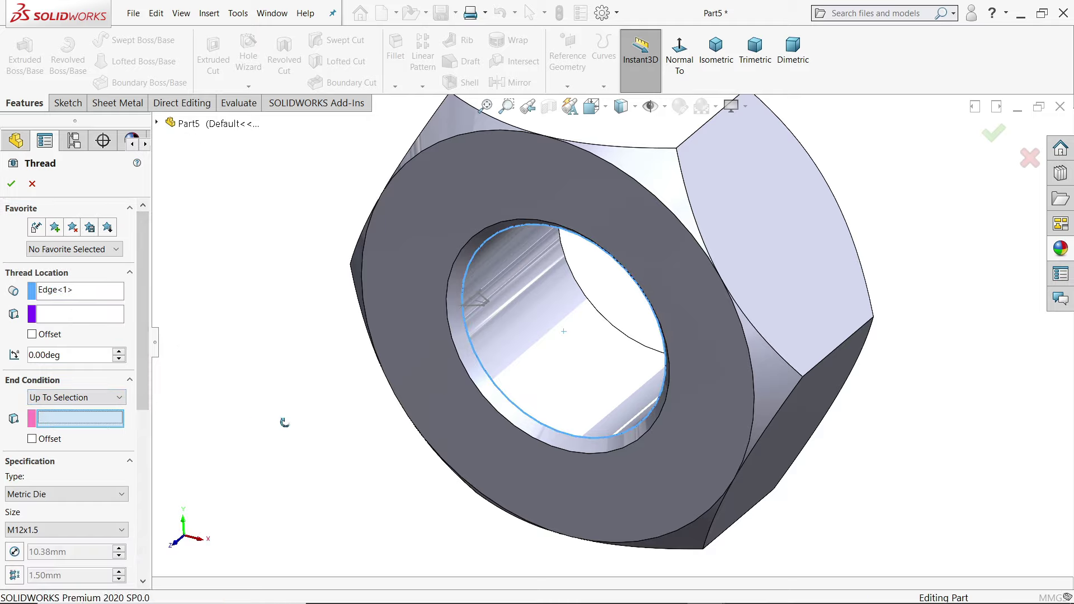
pyautogui.moveTo(275, 429)
pyautogui.mouseDown(button='middle')
pyautogui.moveTo(696, 426)
pyautogui.moveTo(668, 396)
pyautogui.moveTo(731, 395)
pyautogui.mouseUp(button='middle')
pyautogui.click(580, 392)
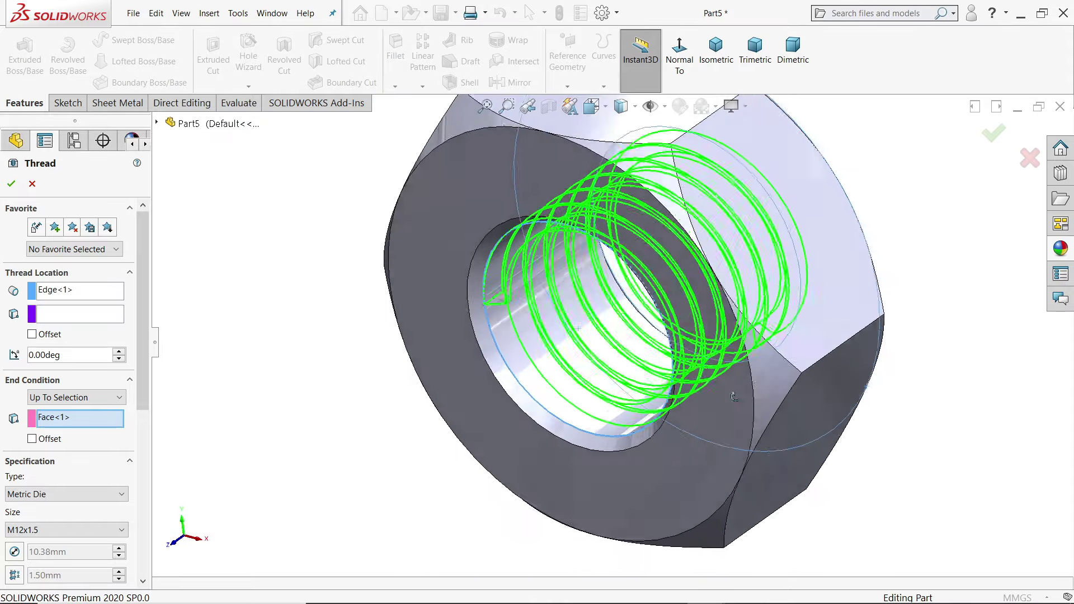
# Offset the thread start 2 mm from the hole edge and inspect the M12x1.5 preview.
pyautogui.scroll(-3, 590, 319)
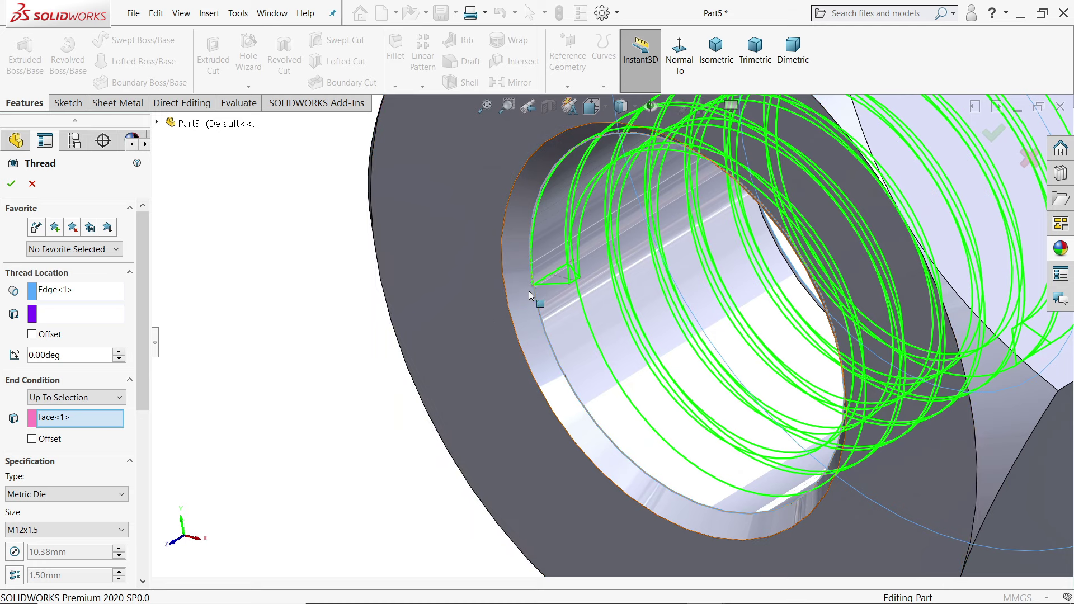
pyautogui.click(32, 335)
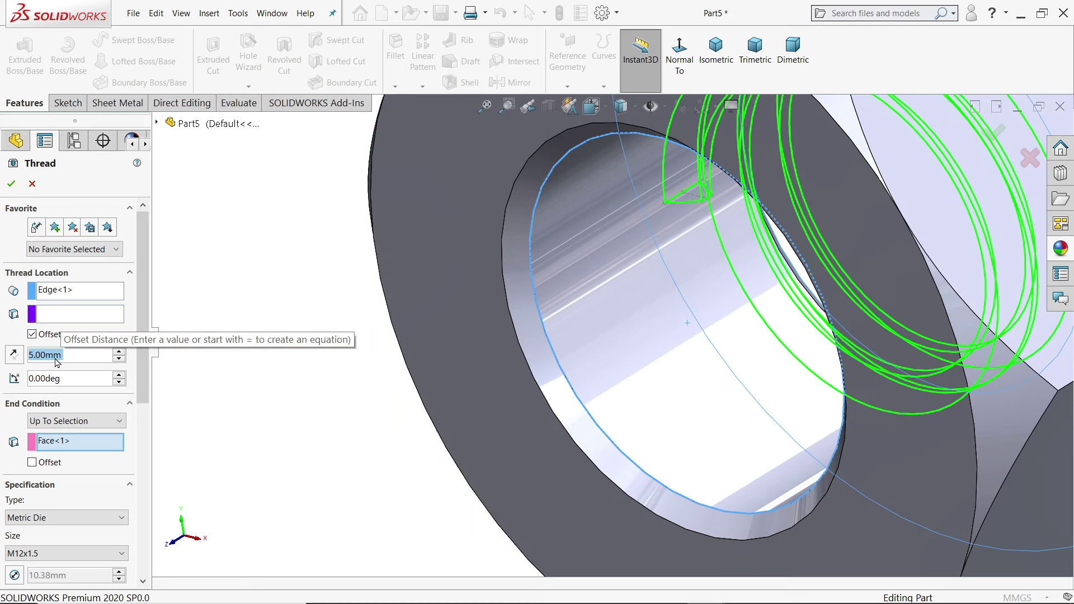
pyautogui.write('2')
pyautogui.press('Return')
pyautogui.moveTo(19, 357); pyautogui.dragTo(173, 353, button='middle')
pyautogui.moveTo(421, 306); pyautogui.dragTo(774, 256, button='middle')
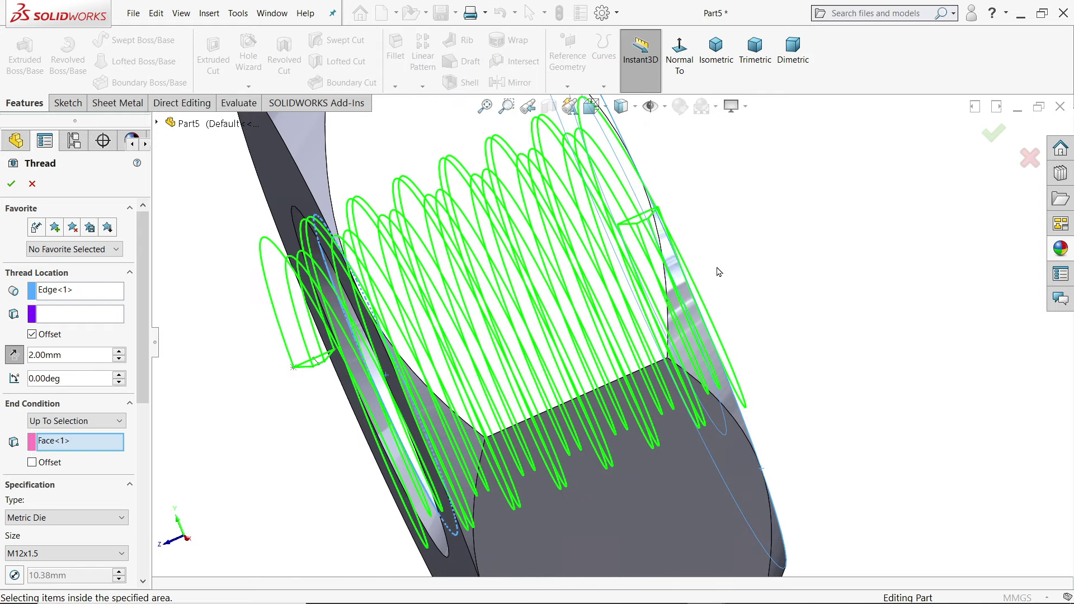
# Make the nut's bore thread a Metric Tap M12x1.5 cut thread and accept Thread1.
pyautogui.scroll(-4, 144, 341)
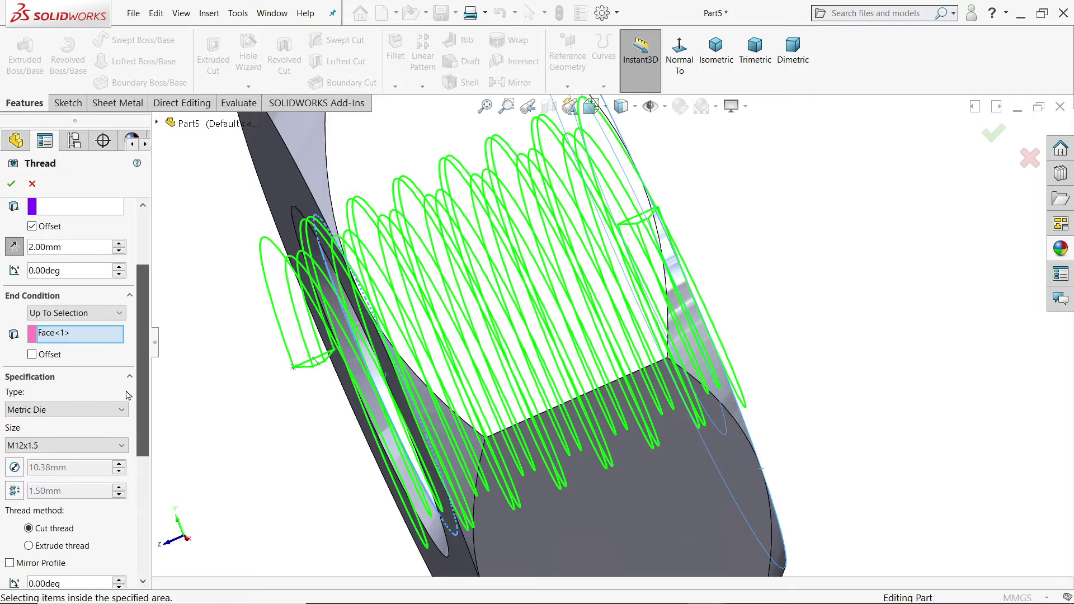
pyautogui.moveTo(312, 434)
pyautogui.mouseDown(button='middle')
pyautogui.moveTo(360, 428)
pyautogui.moveTo(420, 360)
pyautogui.moveTo(427, 367)
pyautogui.mouseUp(button='middle')
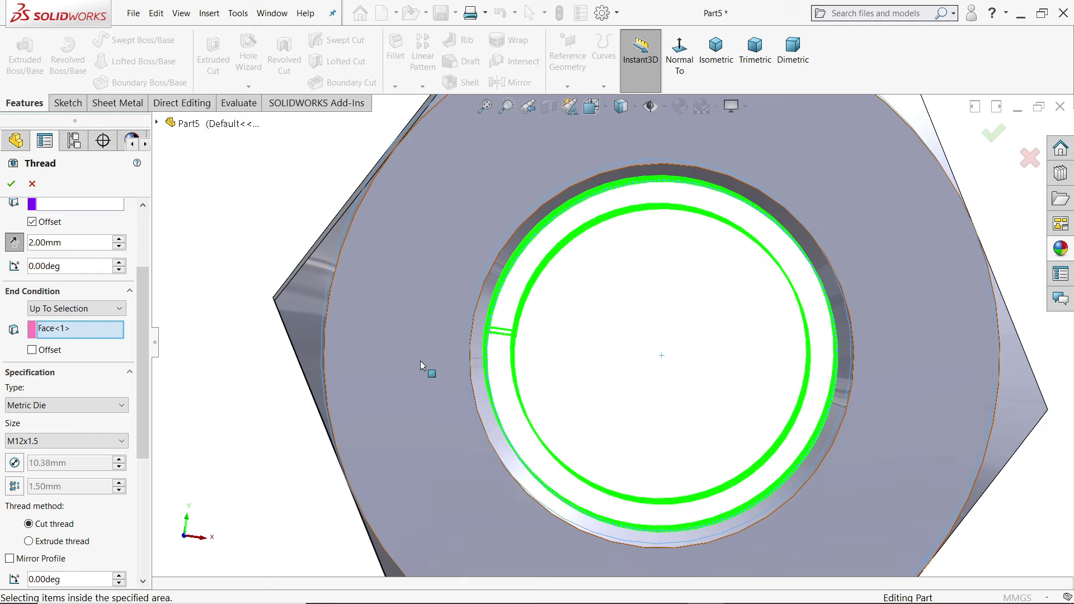
pyautogui.click(53, 406)
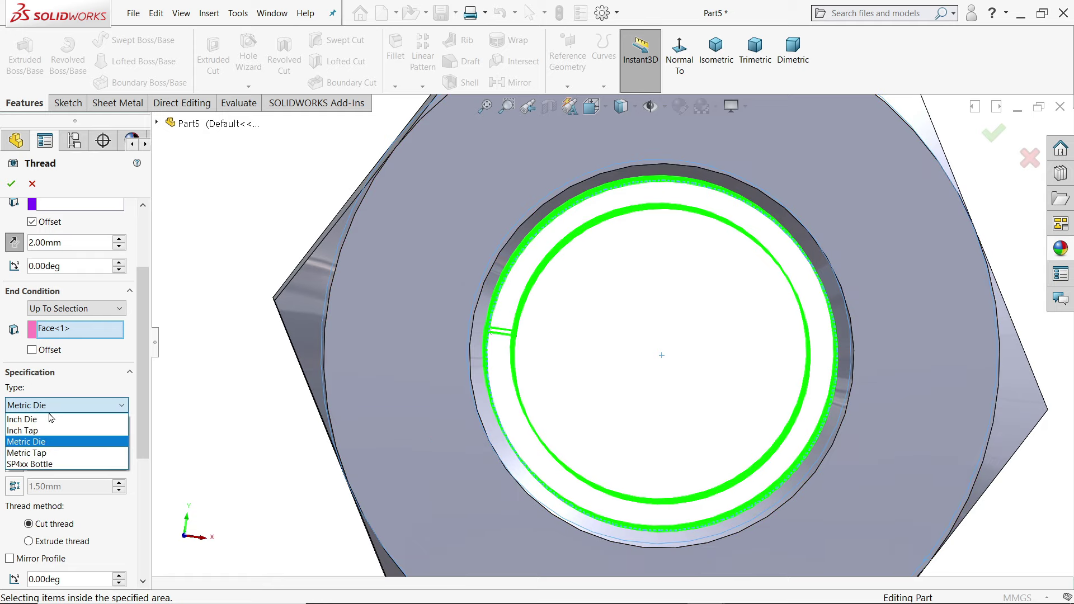
pyautogui.click(40, 454)
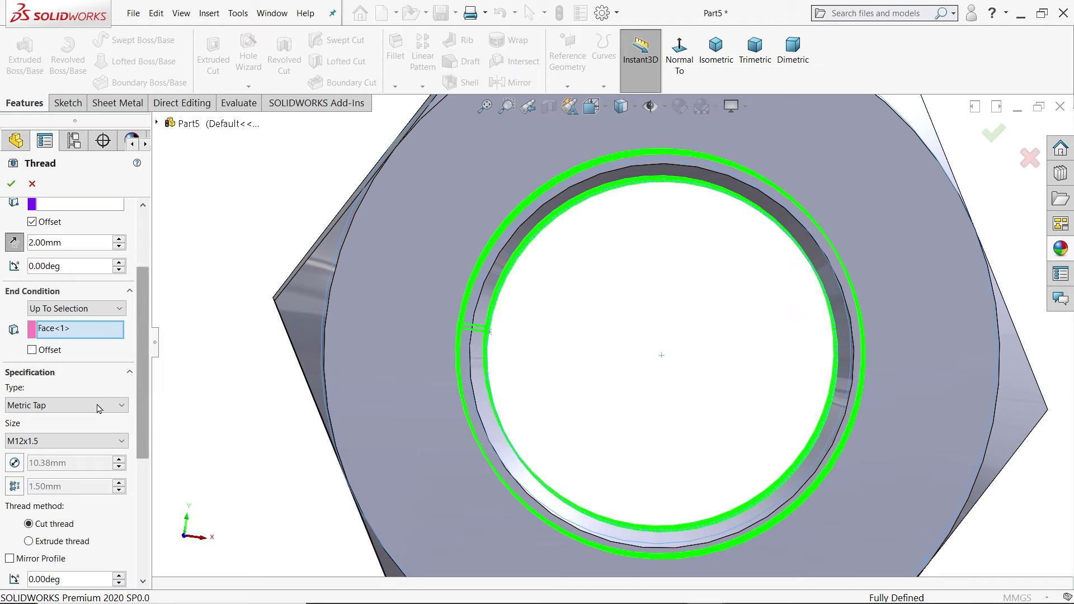
pyautogui.click(25, 441)
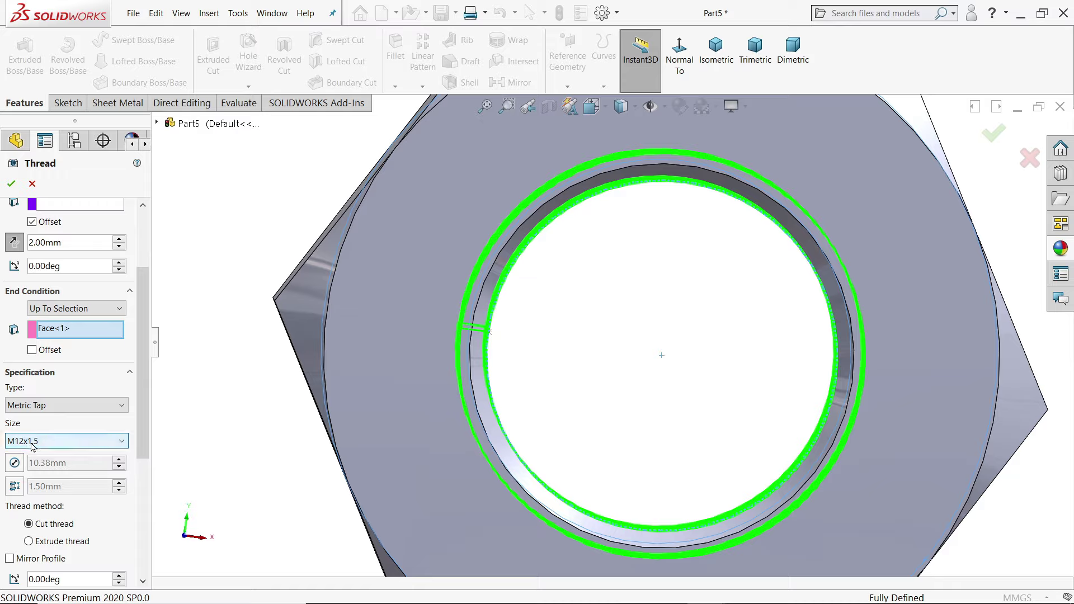
pyautogui.scroll(-3, 104, 431)
pyautogui.scroll(-2, 92, 392)
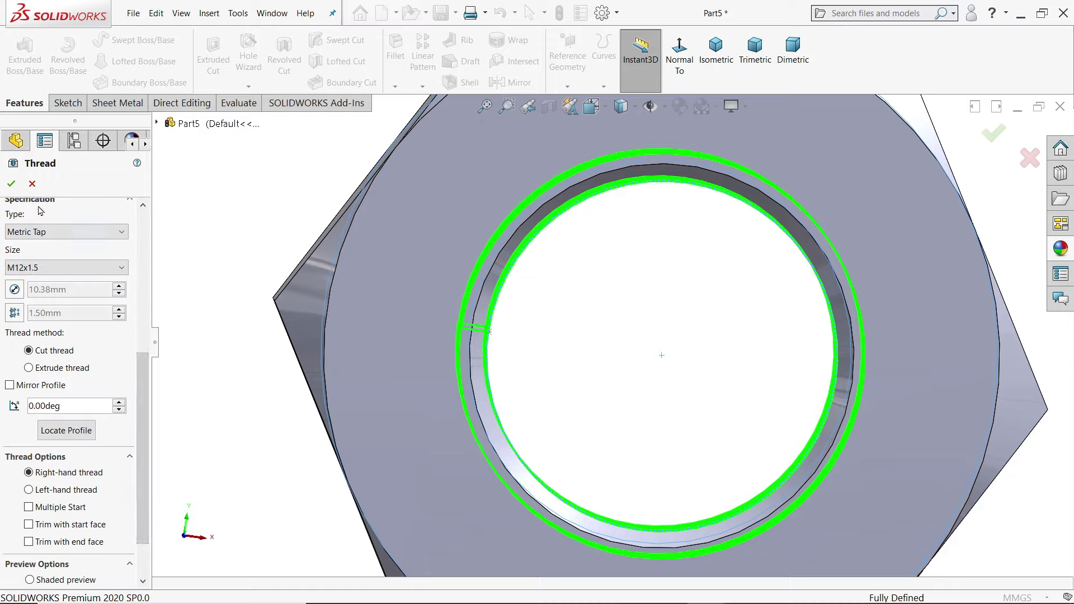
pyautogui.click(10, 185)
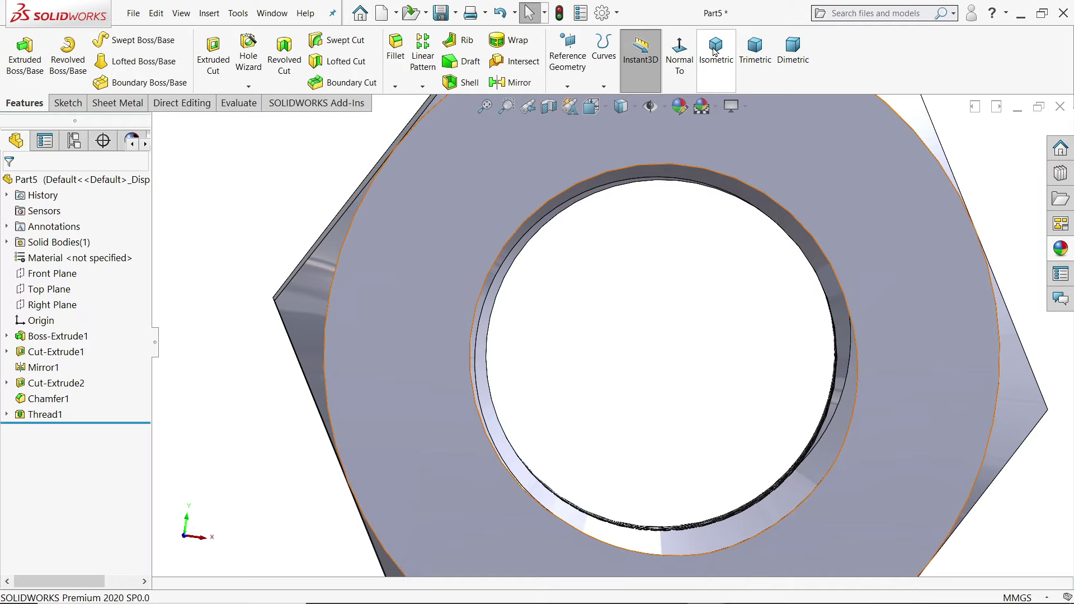
pyautogui.click(716, 49)
pyautogui.click(548, 106)
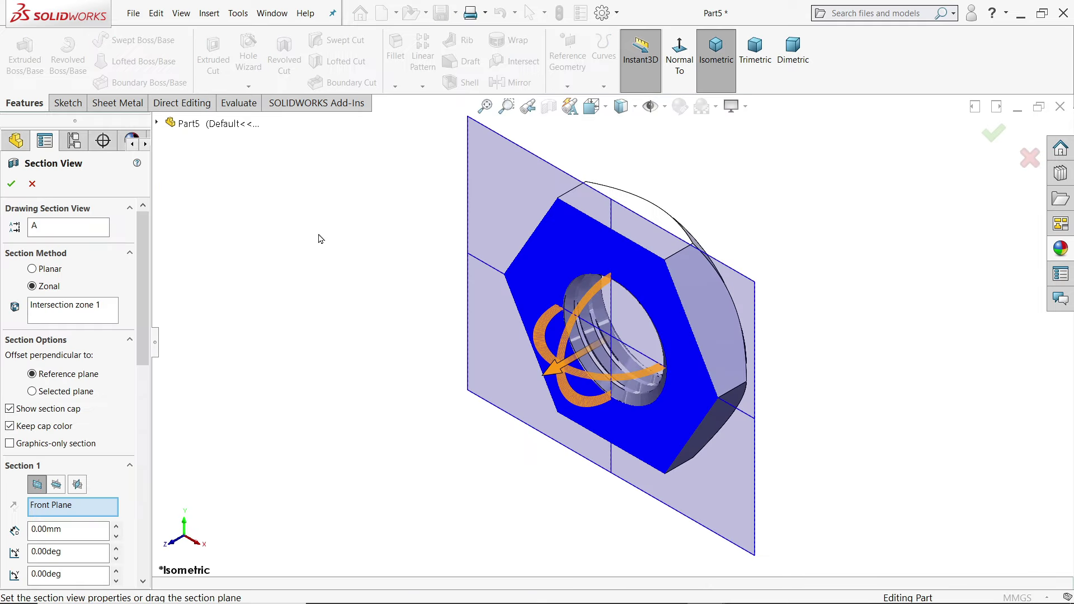
pyautogui.click(55, 484)
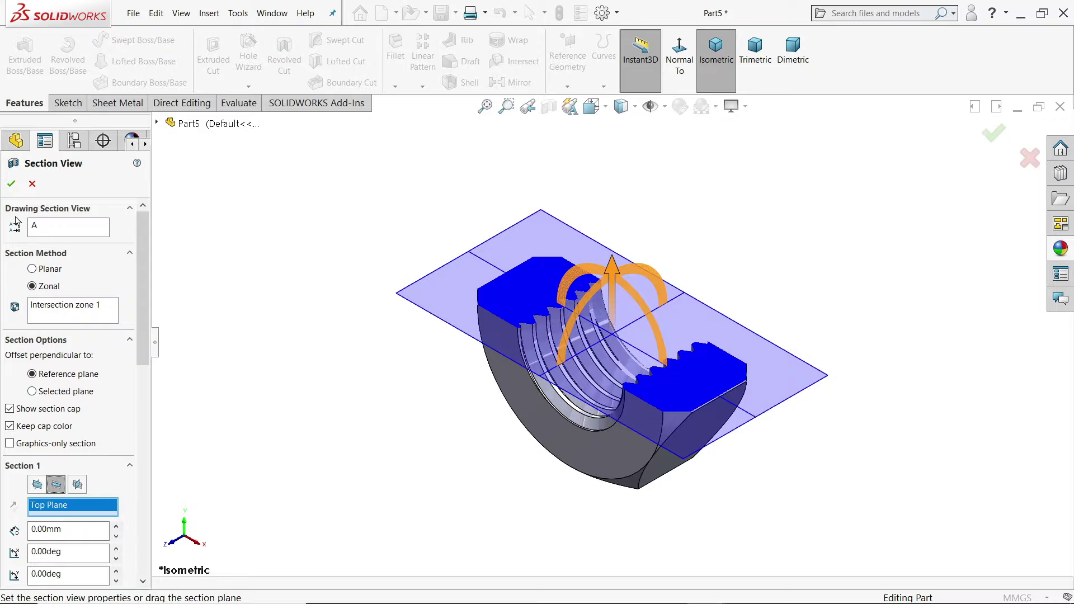
pyautogui.click(10, 183)
pyautogui.scroll(-3, 559, 461)
pyautogui.moveTo(559, 436)
pyautogui.mouseDown(button='middle')
pyautogui.moveTo(560, 461)
pyautogui.moveTo(552, 348)
pyautogui.mouseUp(button='middle')
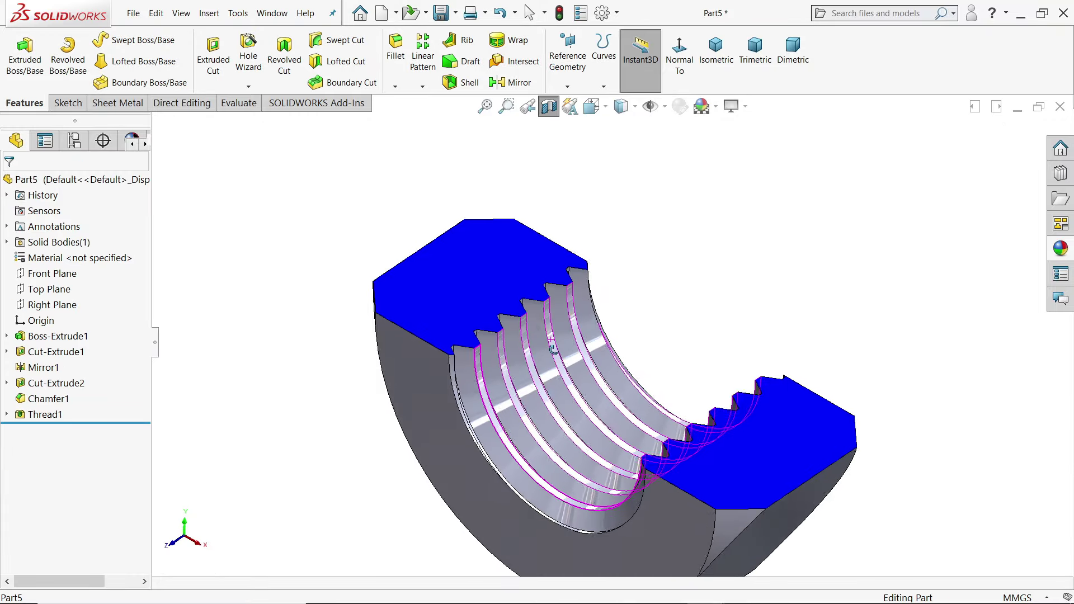
pyautogui.click(549, 105)
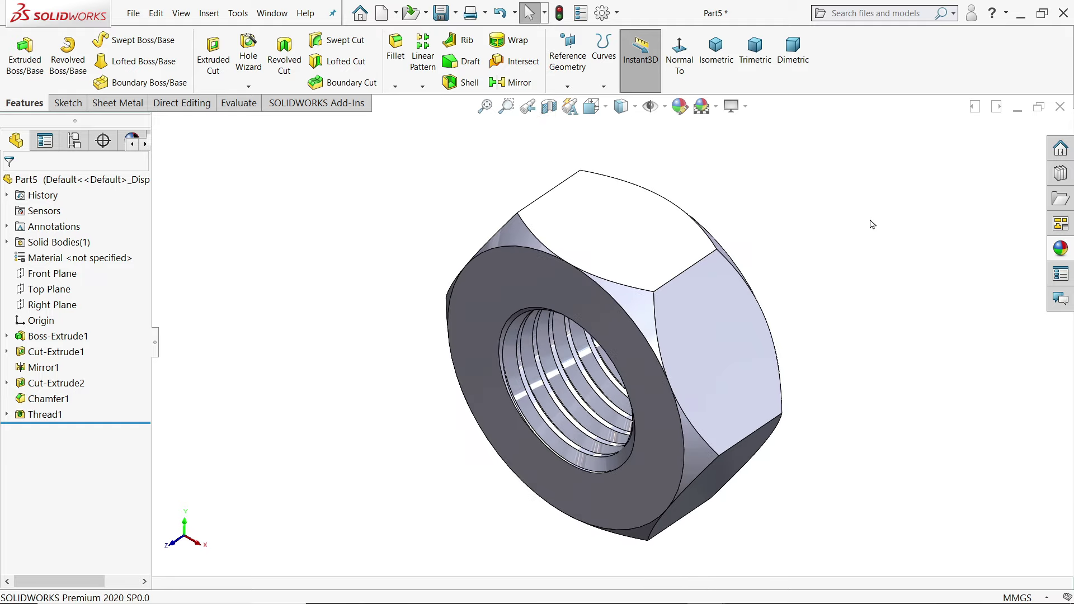
# Give the nut a brushed steel appearance and save it as 2.Nut in Desktop > Nut and bolt.
pyautogui.click(1061, 253)
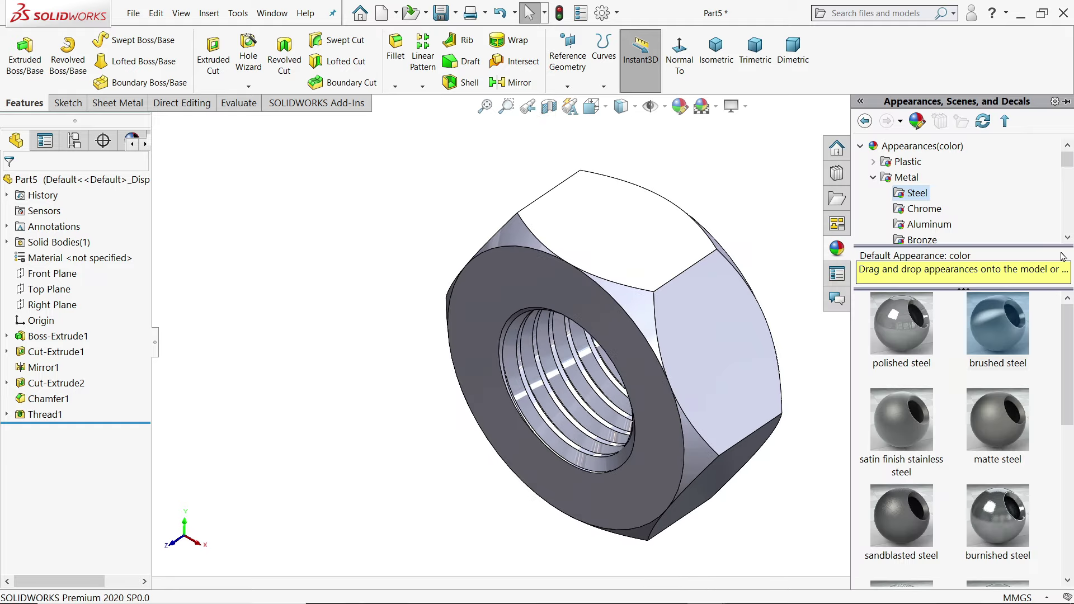
pyautogui.doubleClick(1011, 344)
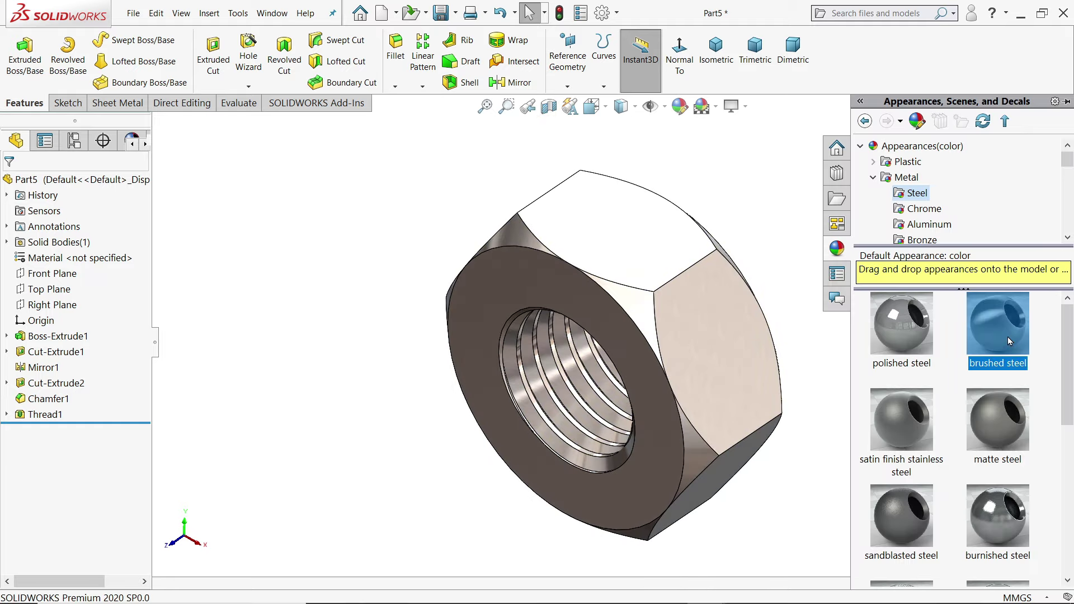
pyautogui.click(440, 17)
pyautogui.write('2.Nut')
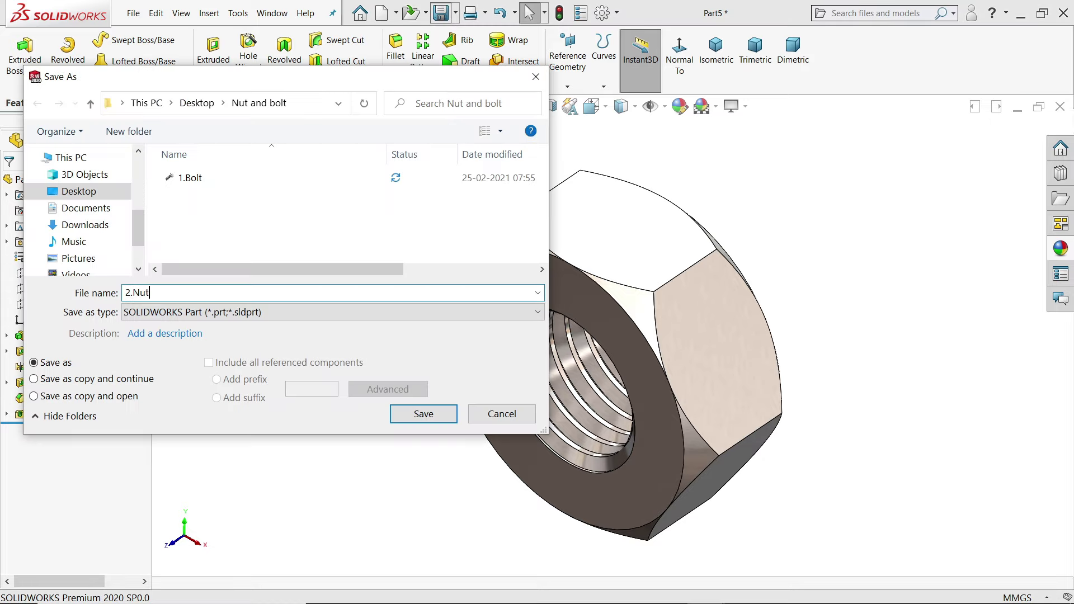
pyautogui.click(429, 415)
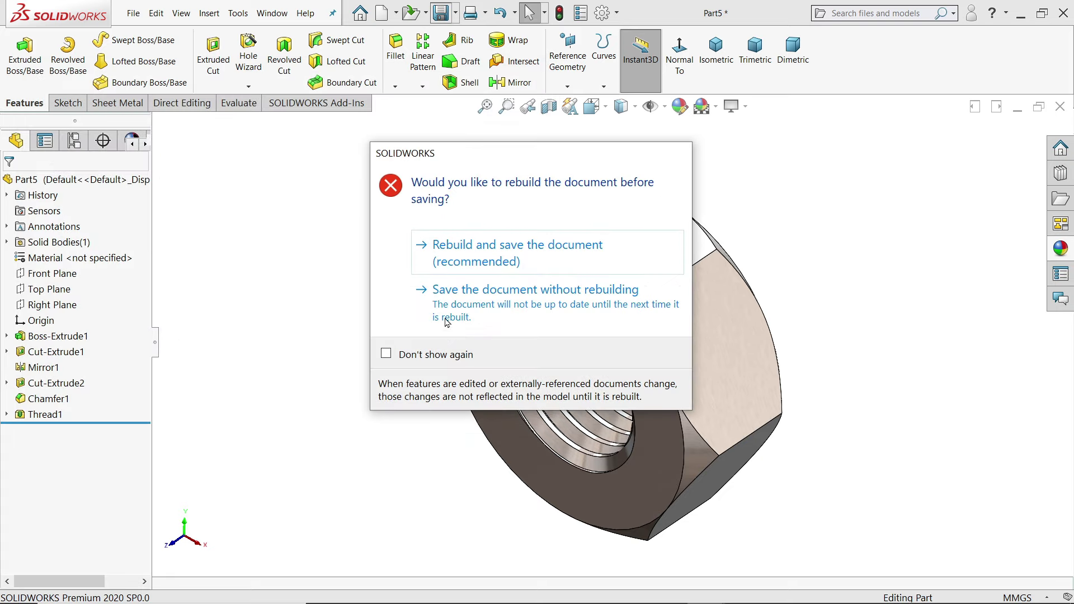
pyautogui.click(452, 250)
# Make an assembly from 1.Bolt, fixed at the origin, on a Plain White scene.
pyautogui.click(133, 14)
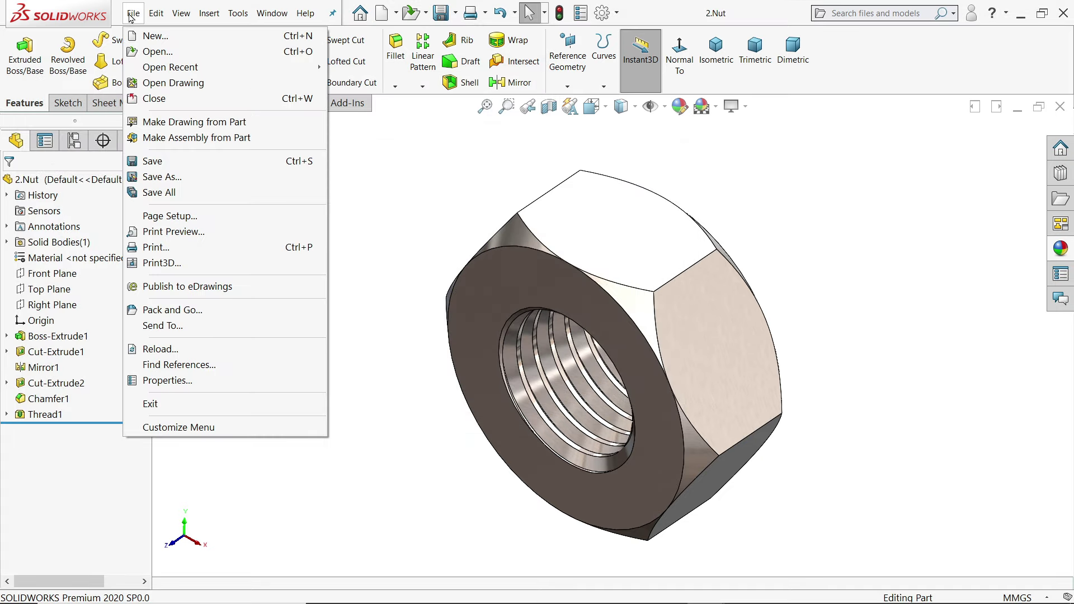
pyautogui.click(179, 139)
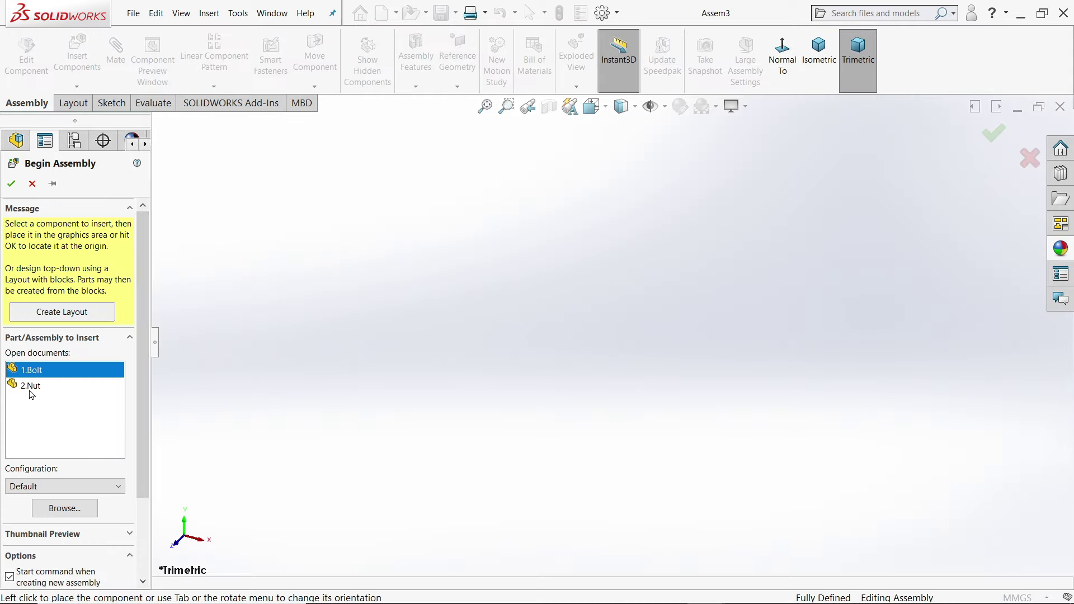
pyautogui.click(32, 373)
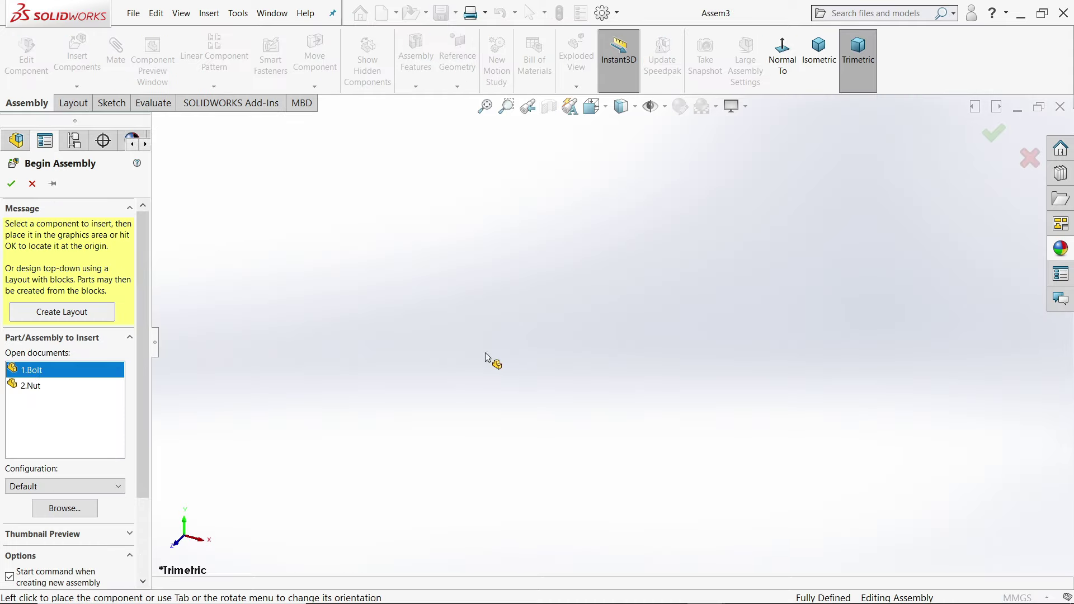
pyautogui.click(598, 307)
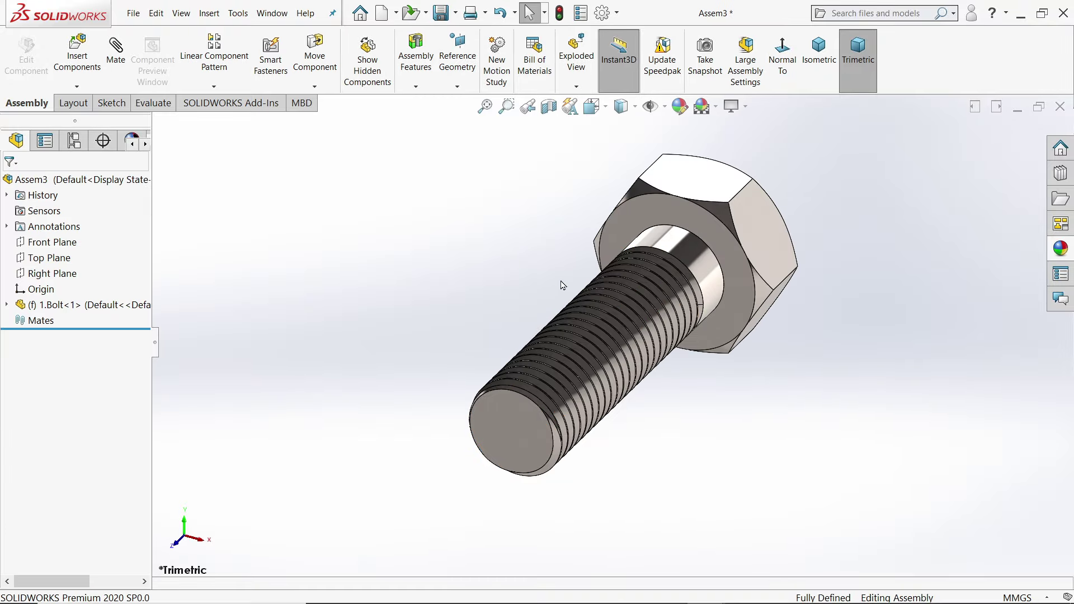
pyautogui.click(717, 108)
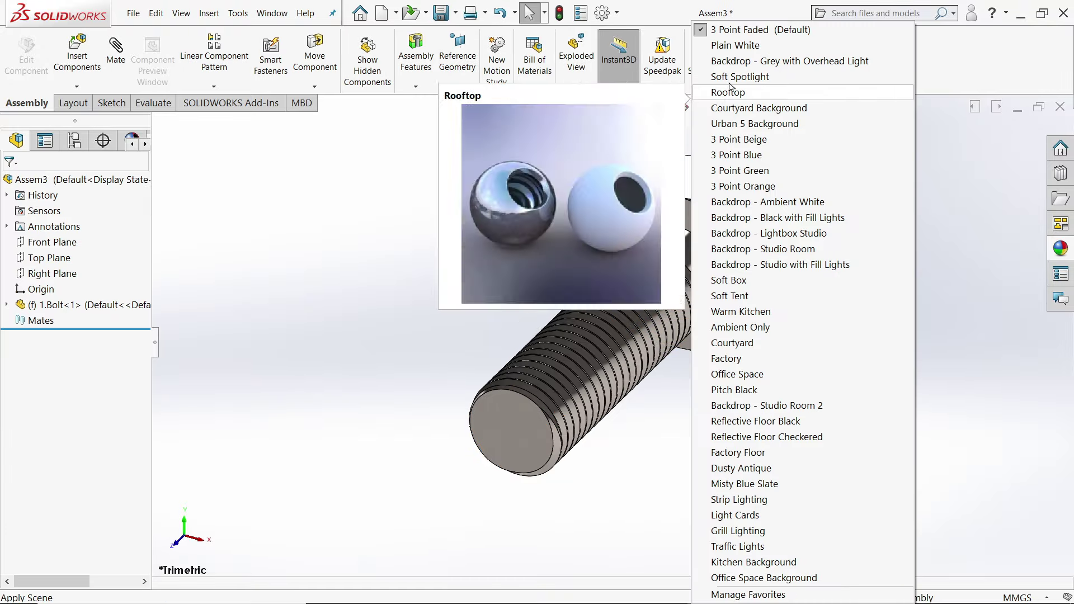
pyautogui.click(734, 43)
# Insert 2.Nut into the assembly and place it beside the bolt.
pyautogui.moveTo(878, 344)
pyautogui.mouseDown(button='middle')
pyautogui.moveTo(847, 300)
pyautogui.moveTo(846, 323)
pyautogui.mouseUp(button='middle')
pyautogui.click(77, 51)
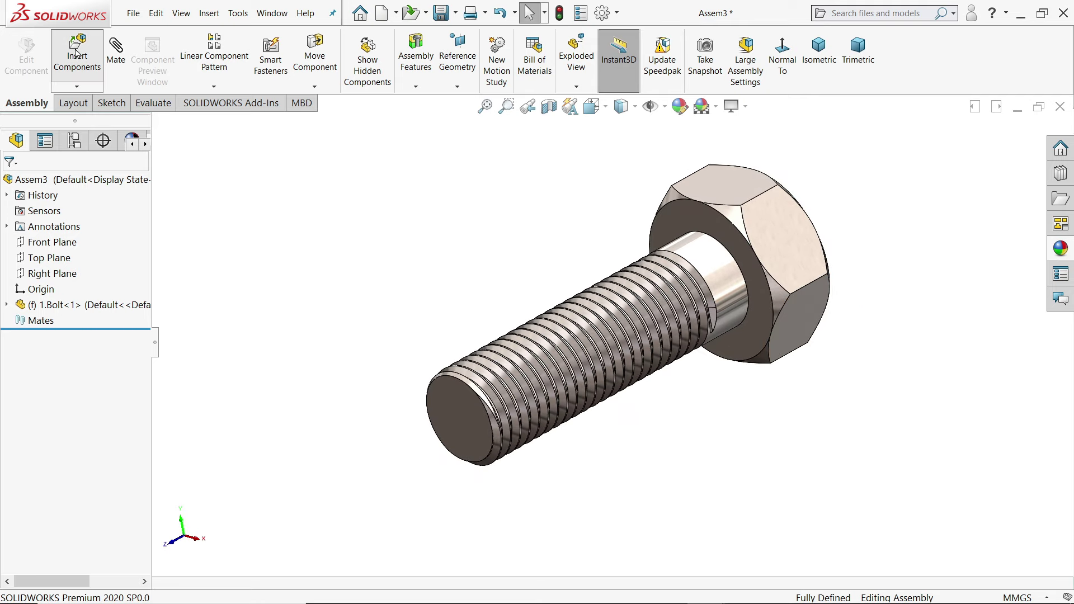
pyautogui.click(31, 386)
pyautogui.click(416, 224)
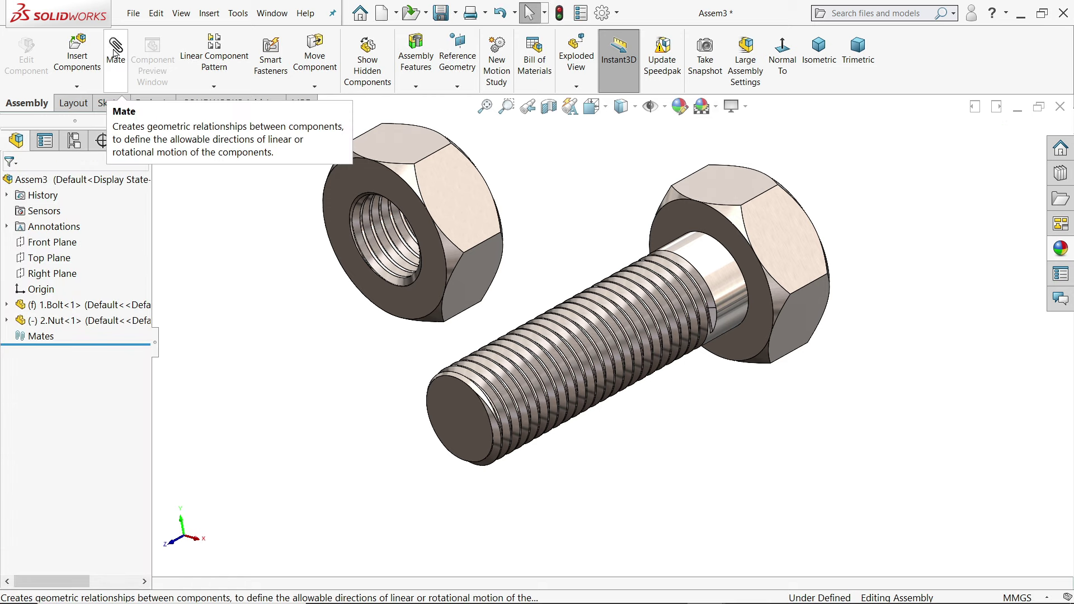
# With temporary axes shown, mate the nut's axis coincident with the bolt's axis.
pyautogui.click(114, 54)
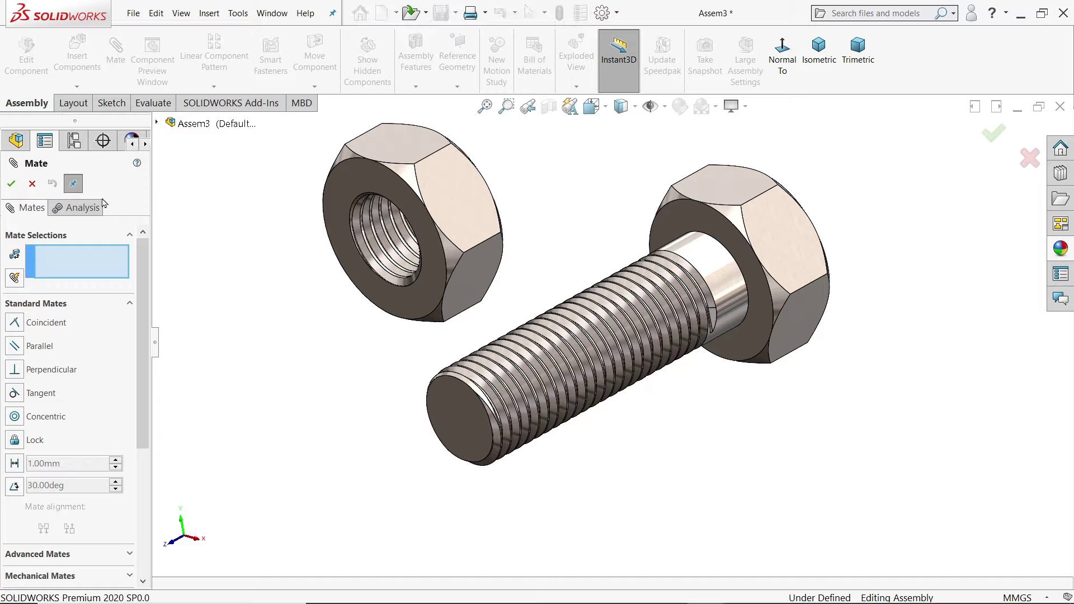
pyautogui.click(664, 106)
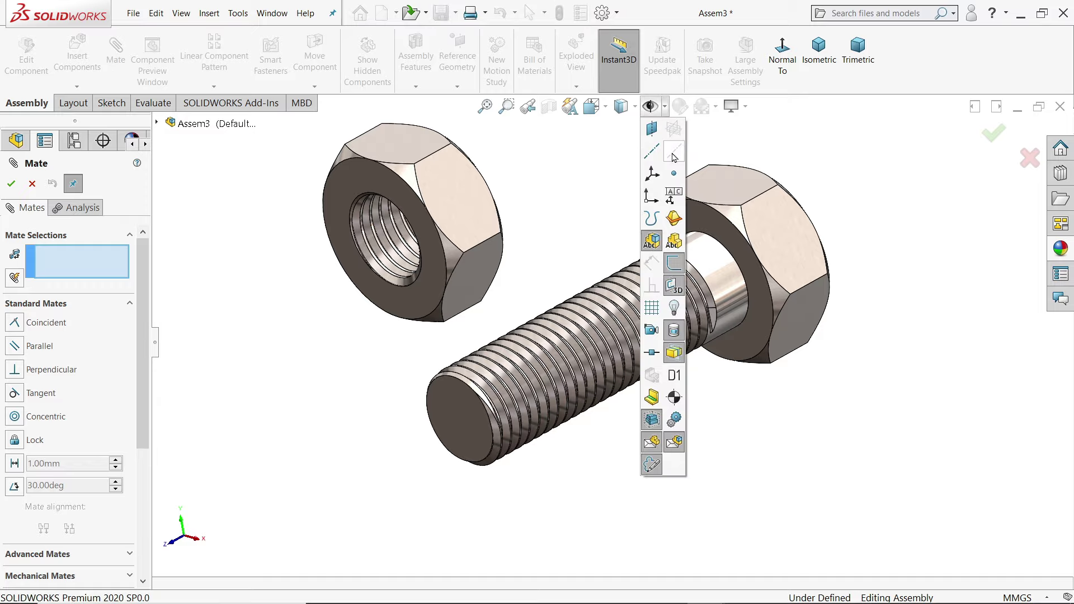
pyautogui.click(674, 158)
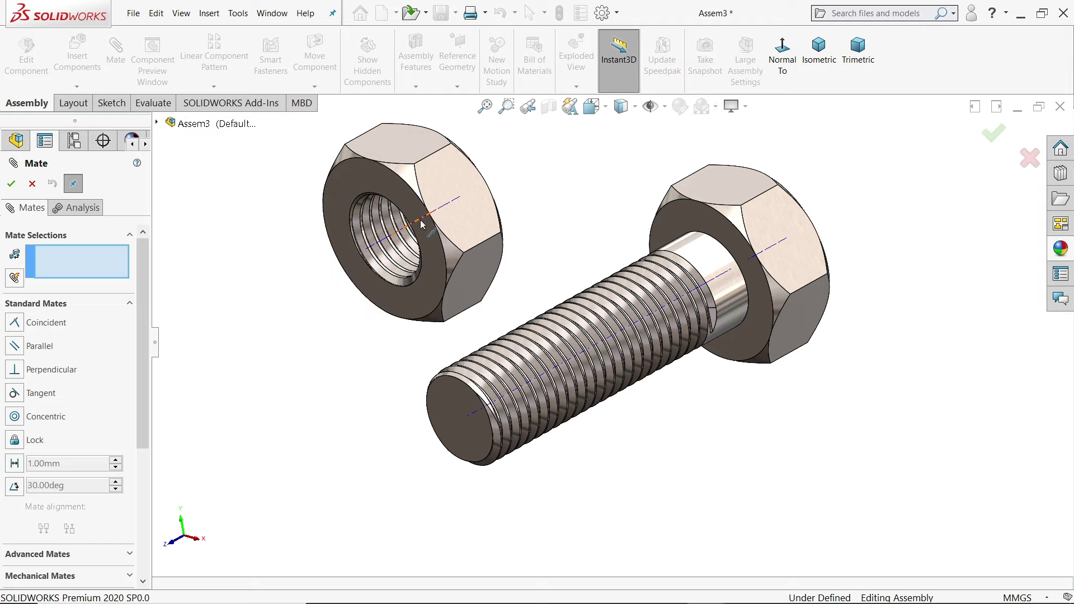
pyautogui.click(424, 222)
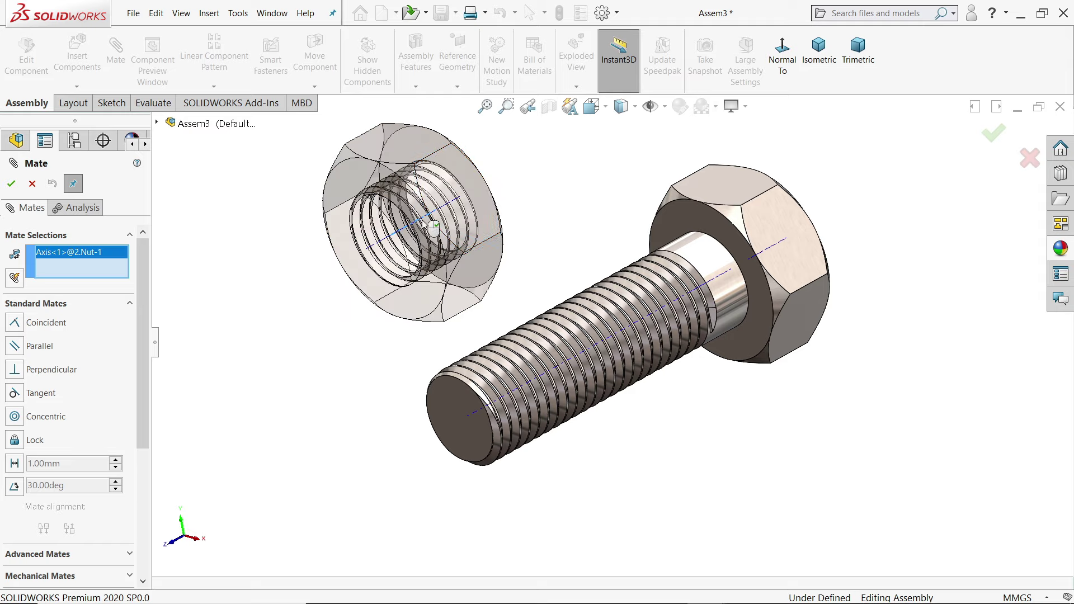
pyautogui.click(768, 253)
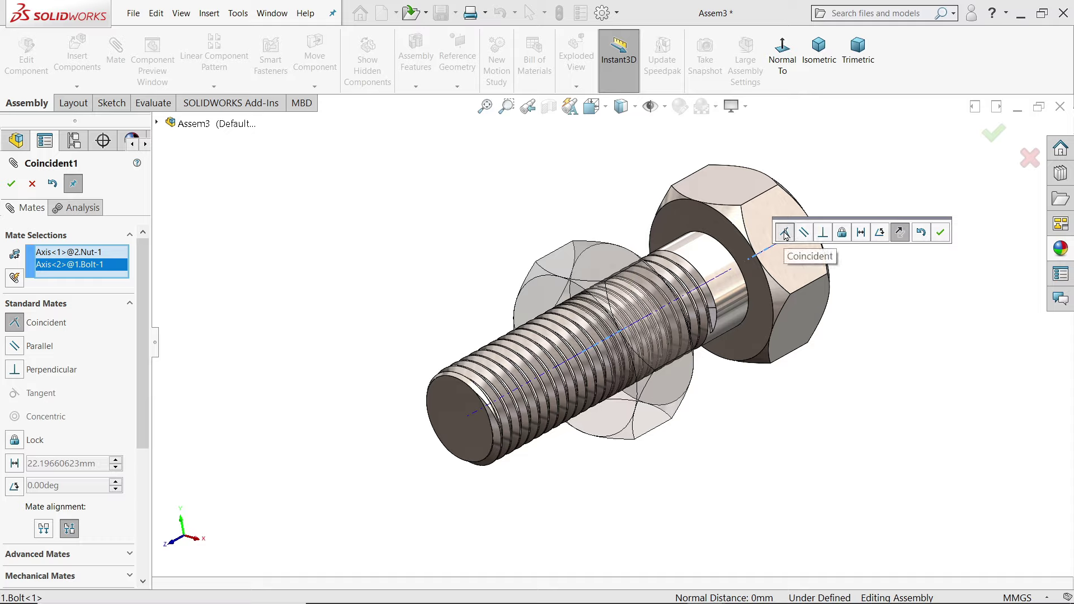
pyautogui.click(939, 234)
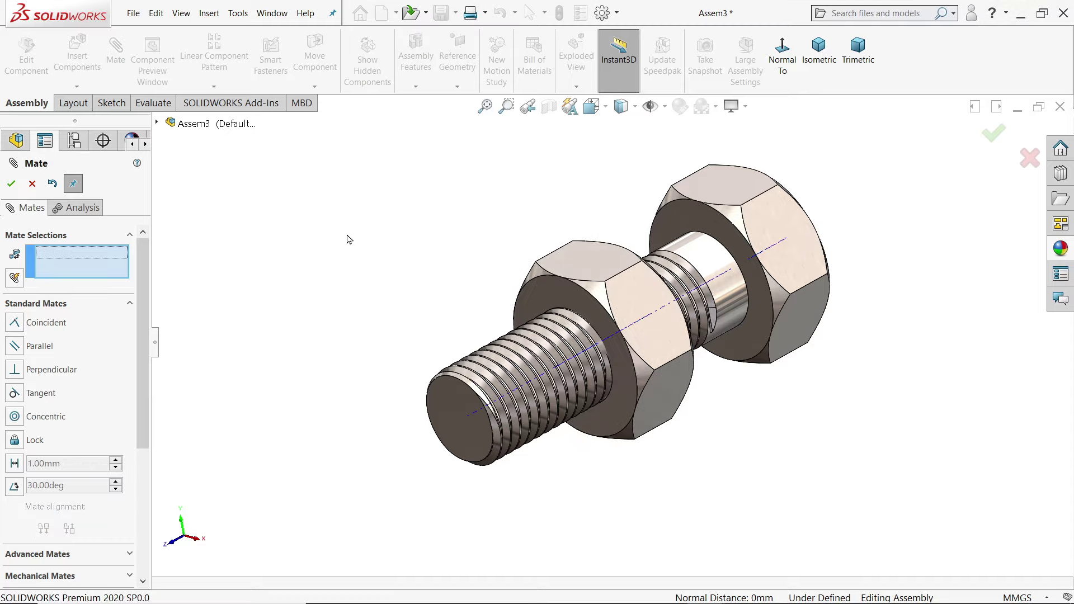
pyautogui.click(31, 183)
# Slide the nut along the bolt toward the head and hide the temporary axes.
pyautogui.moveTo(630, 306)
pyautogui.mouseDown()
pyautogui.moveTo(674, 296)
pyautogui.moveTo(531, 349)
pyautogui.mouseUp()
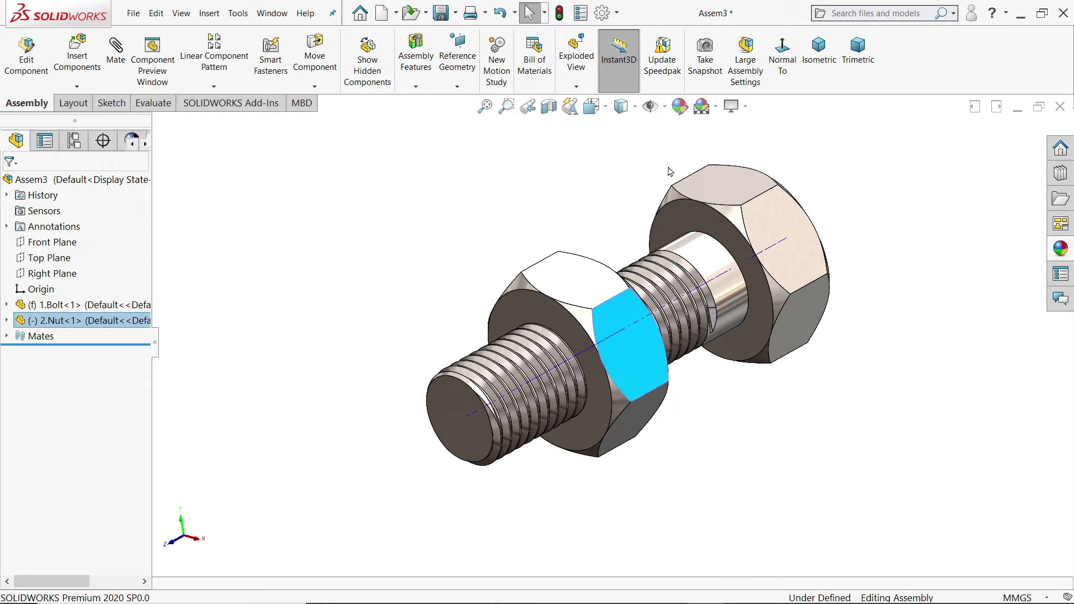
pyautogui.click(664, 106)
pyautogui.click(674, 150)
pyautogui.moveTo(605, 320); pyautogui.dragTo(582, 329)
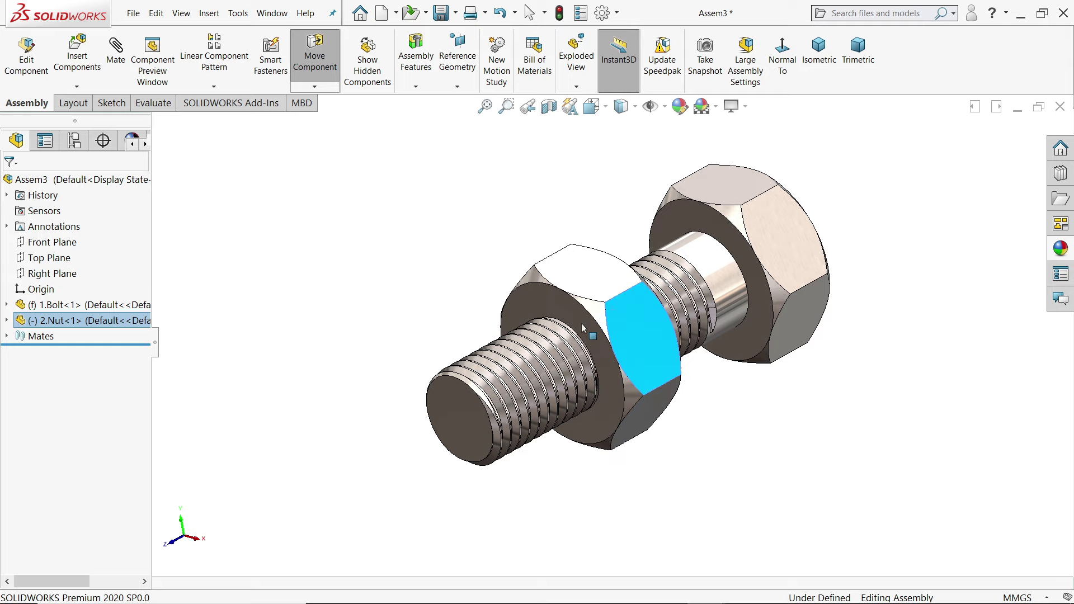
pyautogui.click(493, 177)
# Add a section view cutting the assembly along 1.Bolt's Right Plane.
pyautogui.click(549, 107)
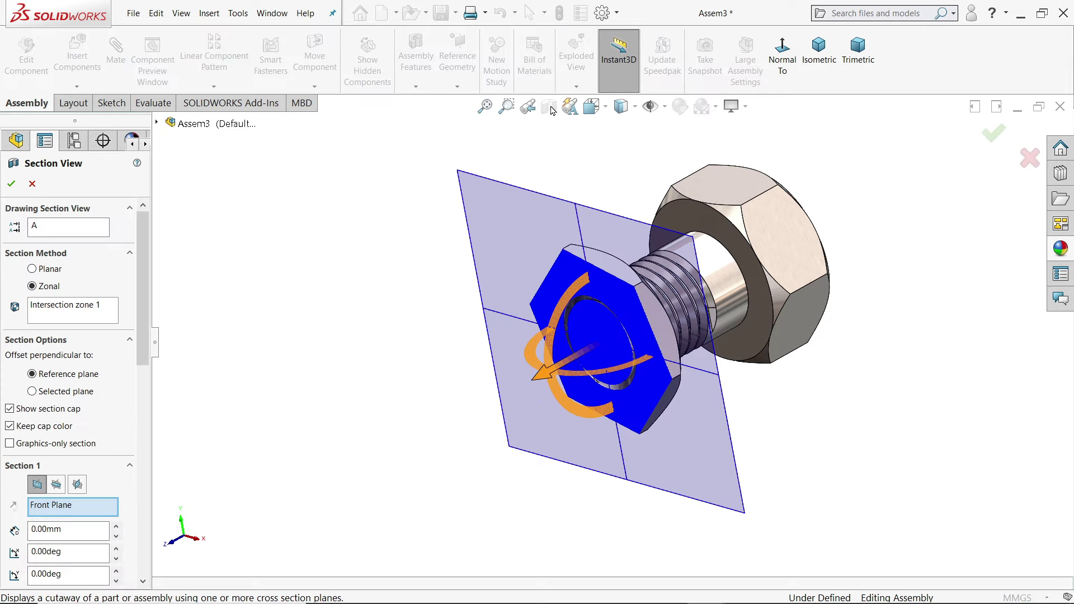
pyautogui.click(157, 124)
pyautogui.click(170, 249)
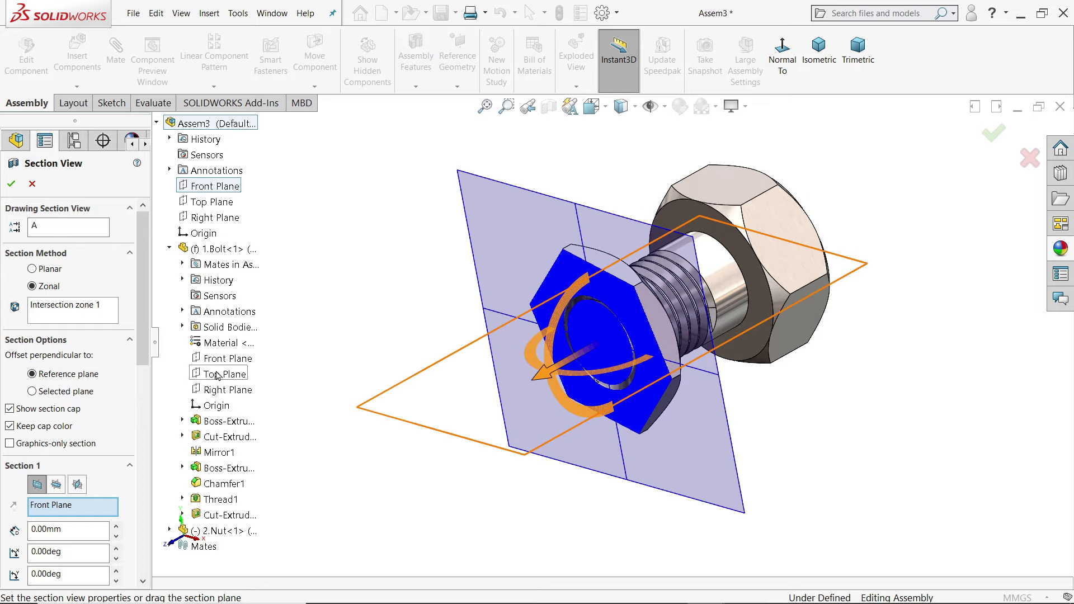
pyautogui.click(217, 390)
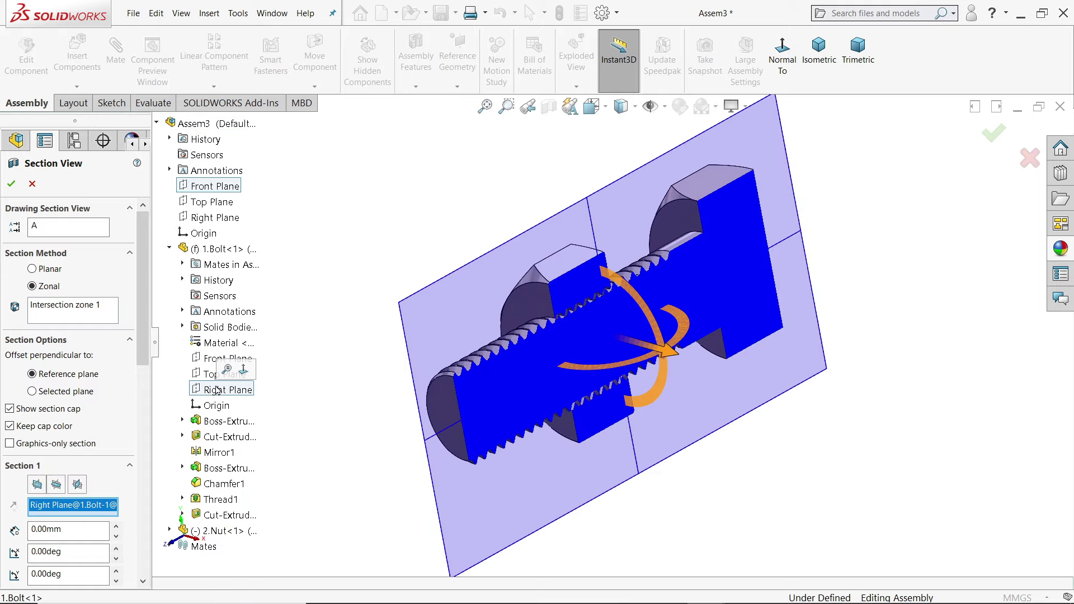
pyautogui.click(10, 184)
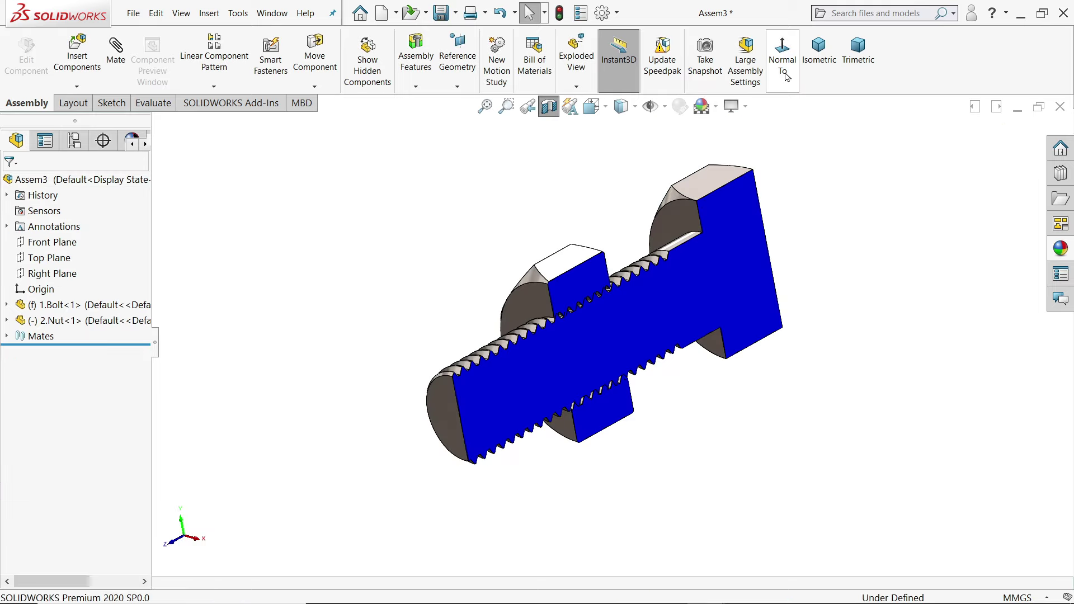
# Look normal to the cut face and slide the nut left along the bolt's thread.
pyautogui.click(782, 55)
pyautogui.scroll(-3, 650, 327)
pyautogui.moveTo(523, 230); pyautogui.dragTo(280, 228)
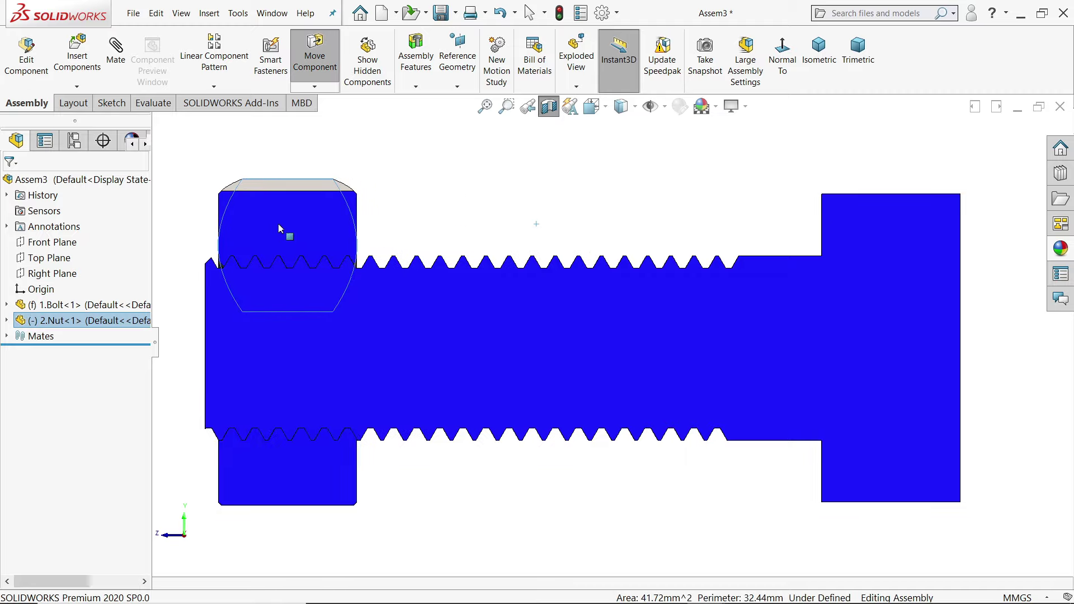
pyautogui.scroll(-4, 286, 257)
pyautogui.scroll(-3, 688, 335)
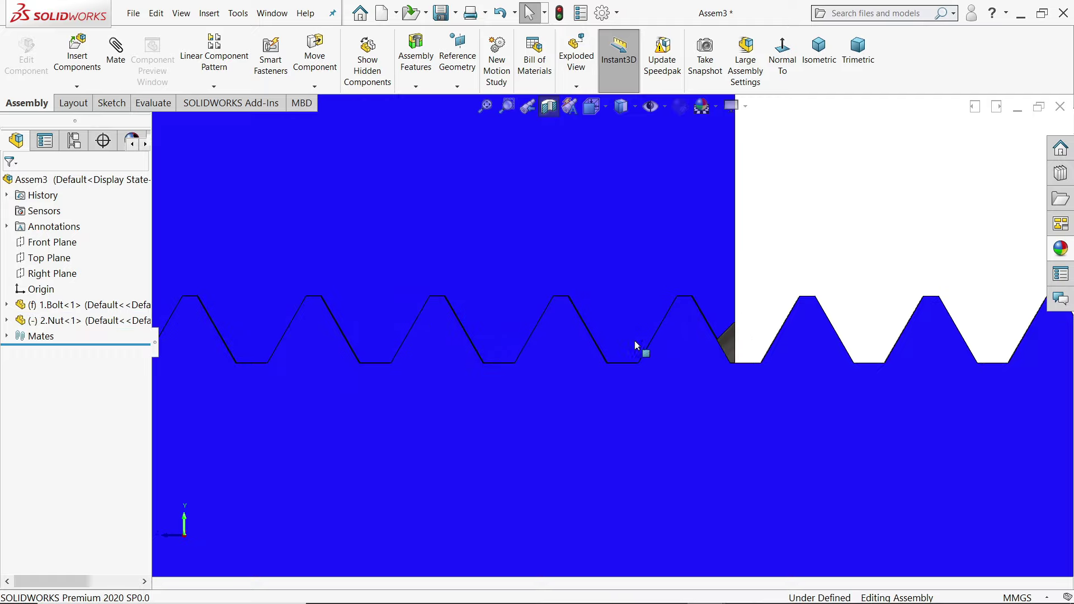
pyautogui.scroll(-3, 699, 291)
pyautogui.scroll(-2, 704, 306)
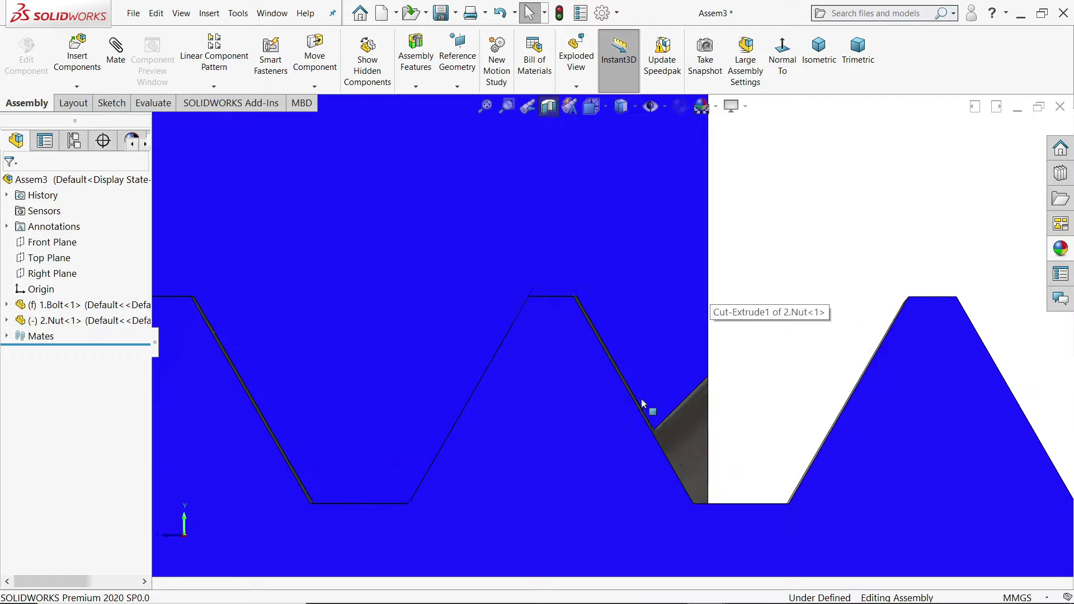
pyautogui.moveTo(656, 280); pyautogui.dragTo(653, 285)
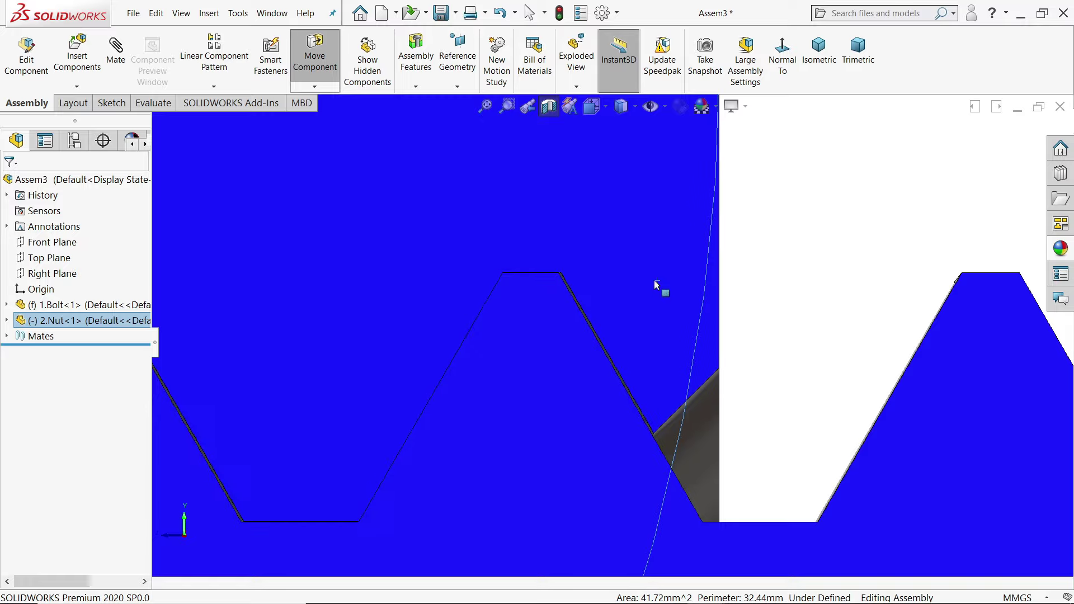
pyautogui.click(652, 285)
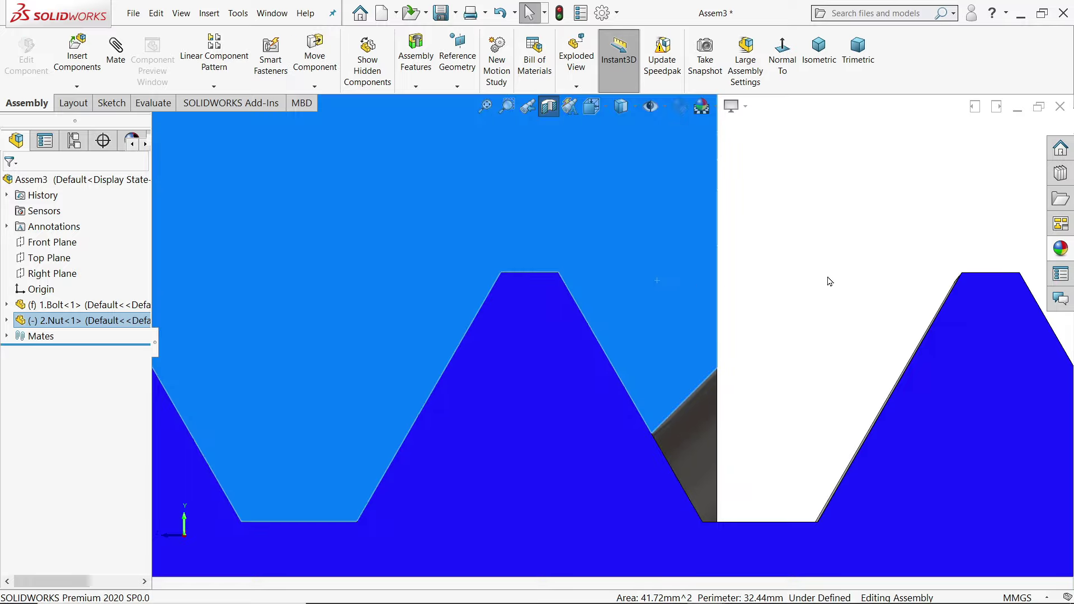
pyautogui.click(829, 281)
# Zoom out and orbit back to a 3D view of the sectioned bolt and nut.
pyautogui.scroll(3, 774, 304)
pyautogui.scroll(2, 566, 376)
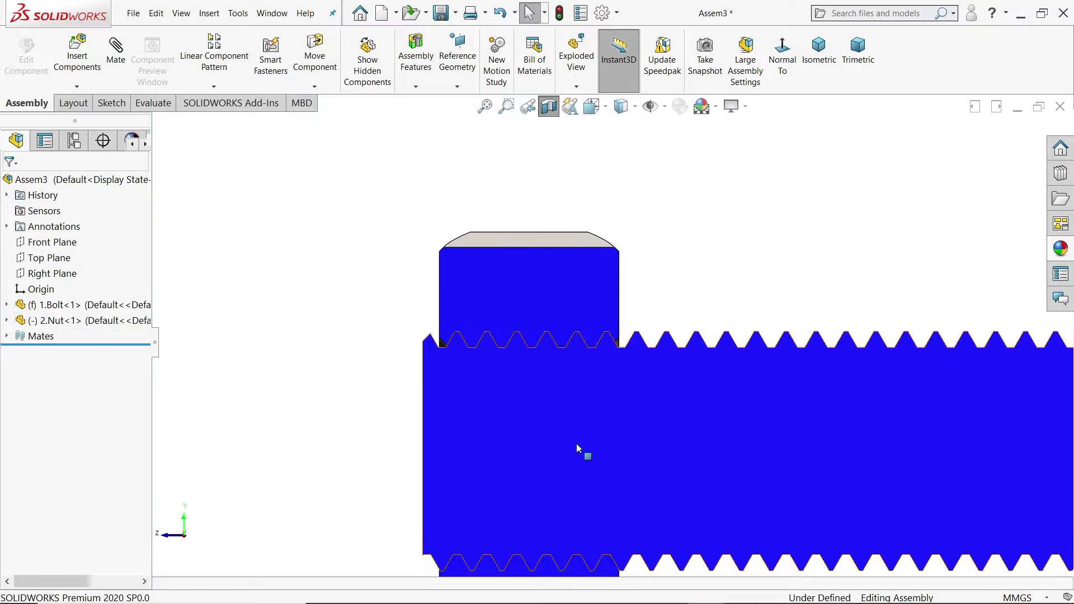
pyautogui.scroll(1, 578, 448)
pyautogui.scroll(-1, 576, 491)
pyautogui.scroll(1, 571, 456)
pyautogui.scroll(2, 547, 372)
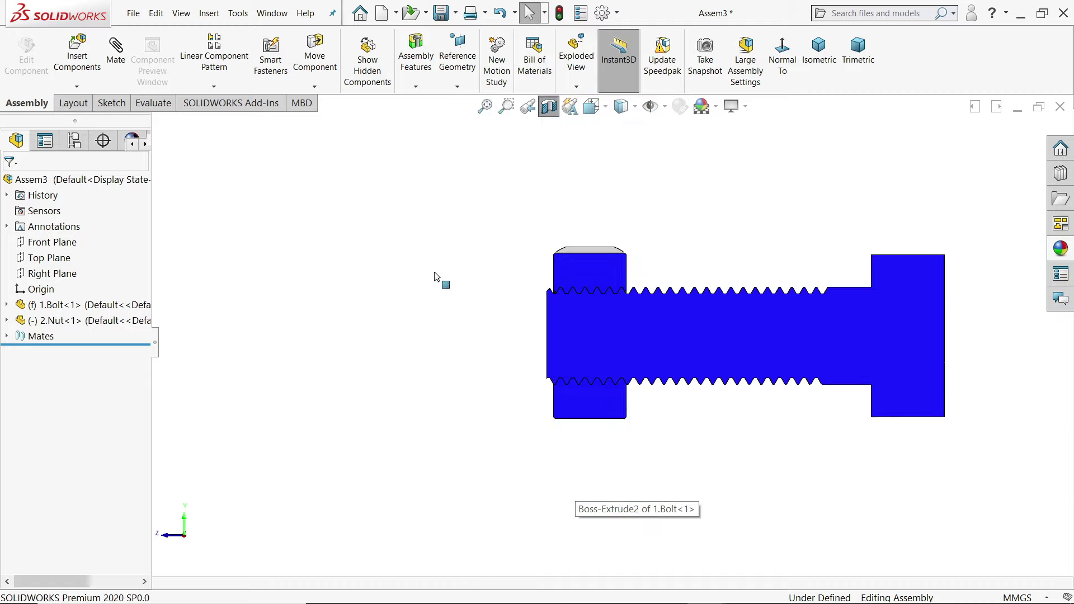
pyautogui.moveTo(434, 277); pyautogui.dragTo(486, 362, button='middle')
pyautogui.scroll(-2, 955, 382)
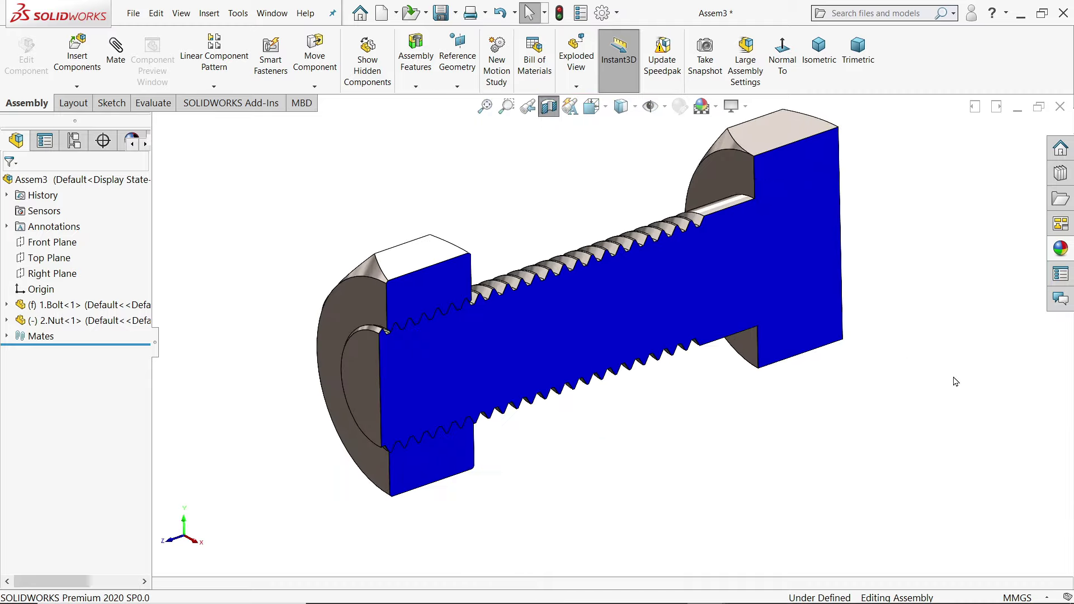
pyautogui.moveTo(451, 200)
pyautogui.mouseDown(button='middle')
pyautogui.moveTo(444, 173)
pyautogui.moveTo(451, 181)
pyautogui.mouseUp(button='middle')
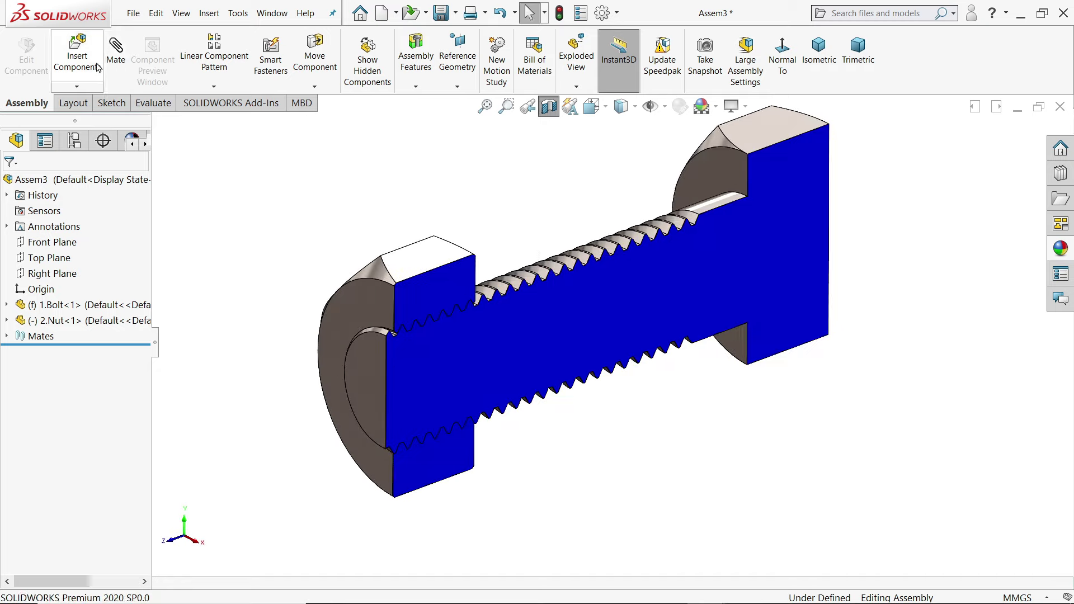
# Start a new mate and choose the Screw mechanical mate type.
pyautogui.click(117, 56)
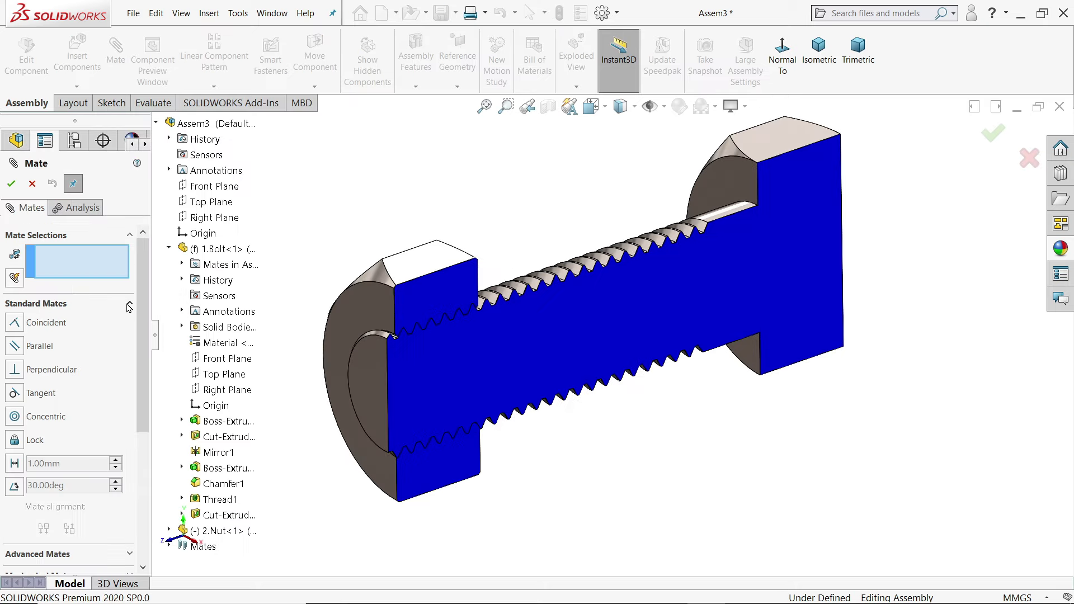
pyautogui.click(129, 307)
pyautogui.click(89, 348)
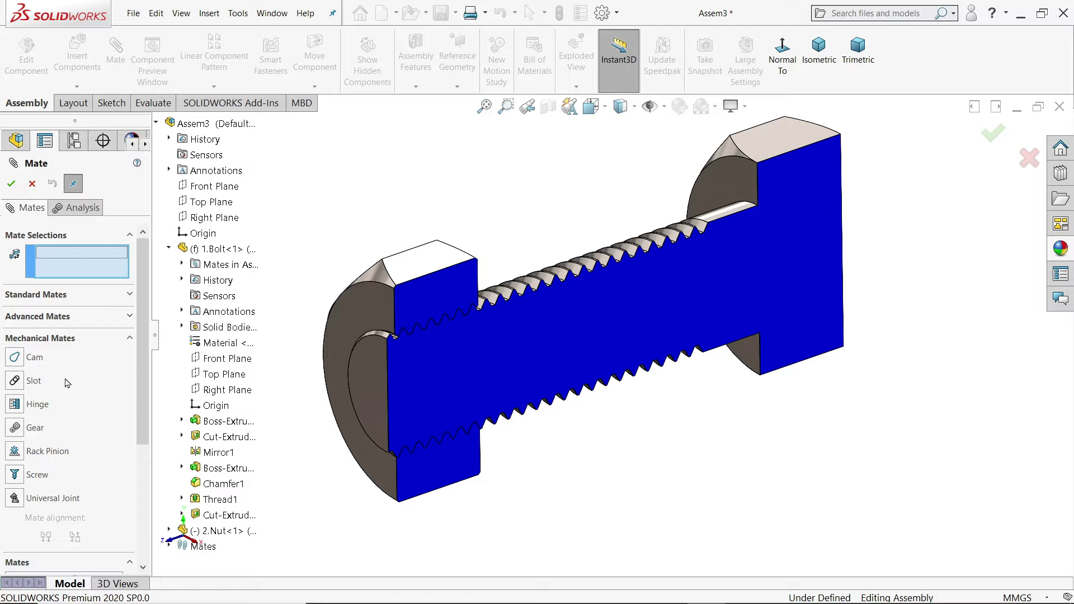
pyautogui.click(17, 477)
pyautogui.scroll(-3, 136, 409)
pyautogui.write('1.5')
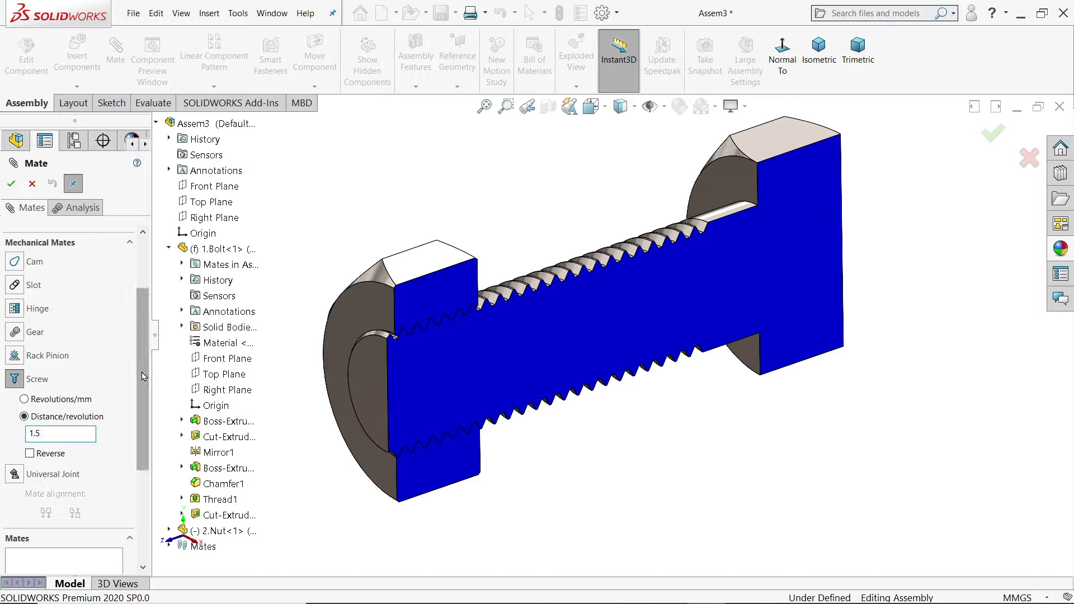
pyautogui.scroll(3, 143, 378)
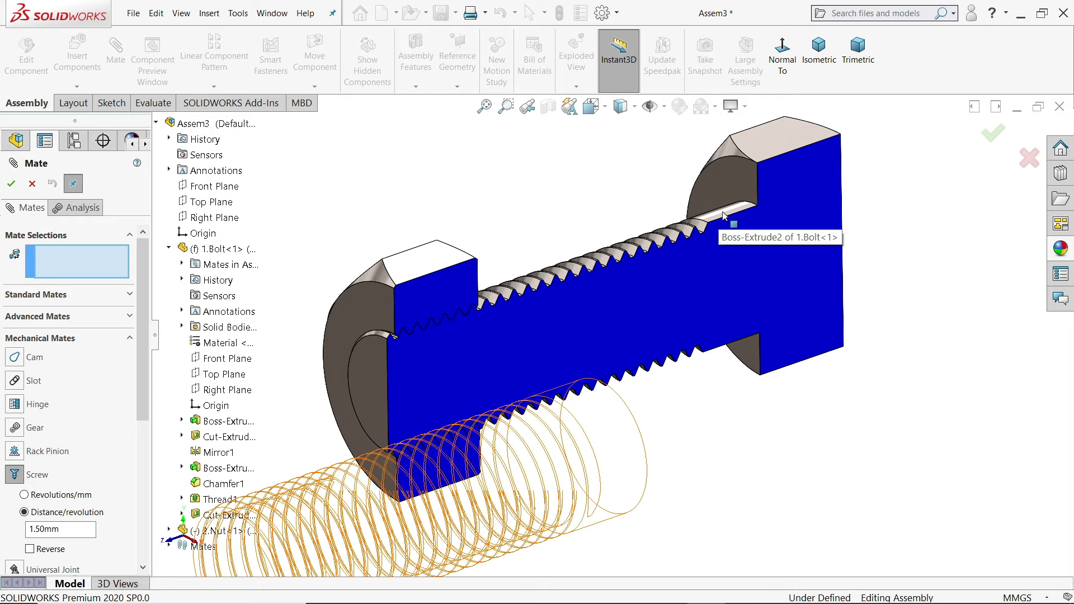
pyautogui.scroll(-3, 588, 283)
pyautogui.scroll(-2, 527, 294)
pyautogui.scroll(-2, 496, 304)
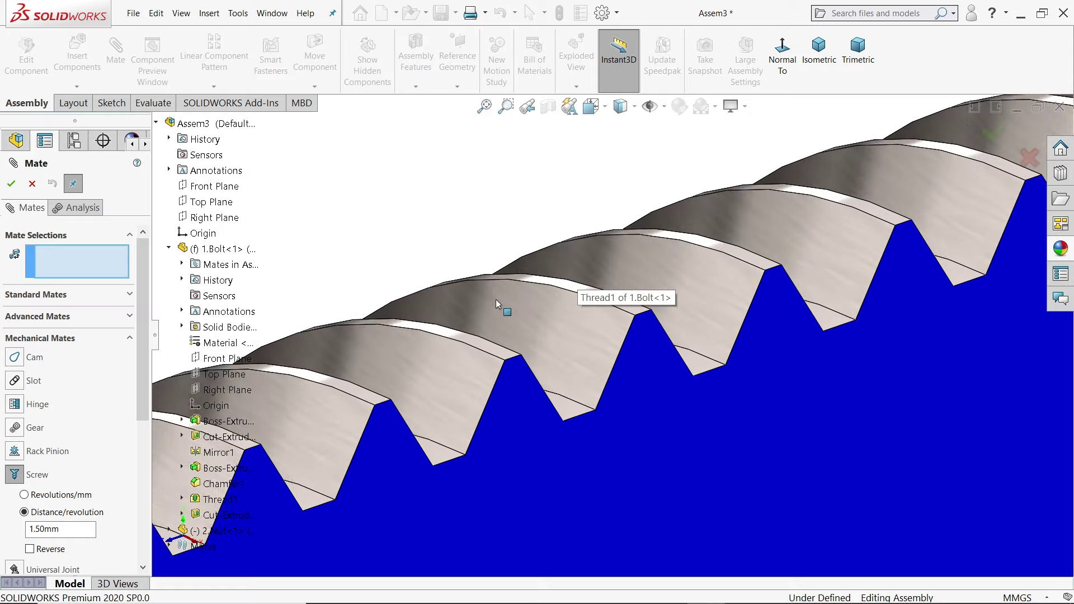
# Select the bolt's thread face and, with temporary axes shown, the nut's axis.
pyautogui.click(511, 368)
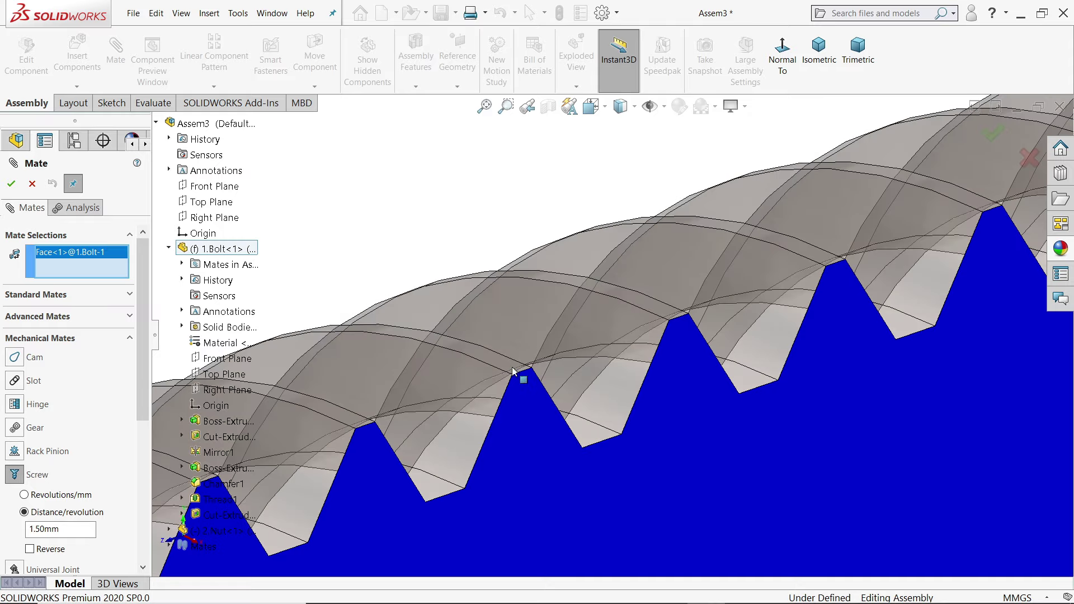
pyautogui.scroll(3, 539, 233)
pyautogui.scroll(2, 539, 232)
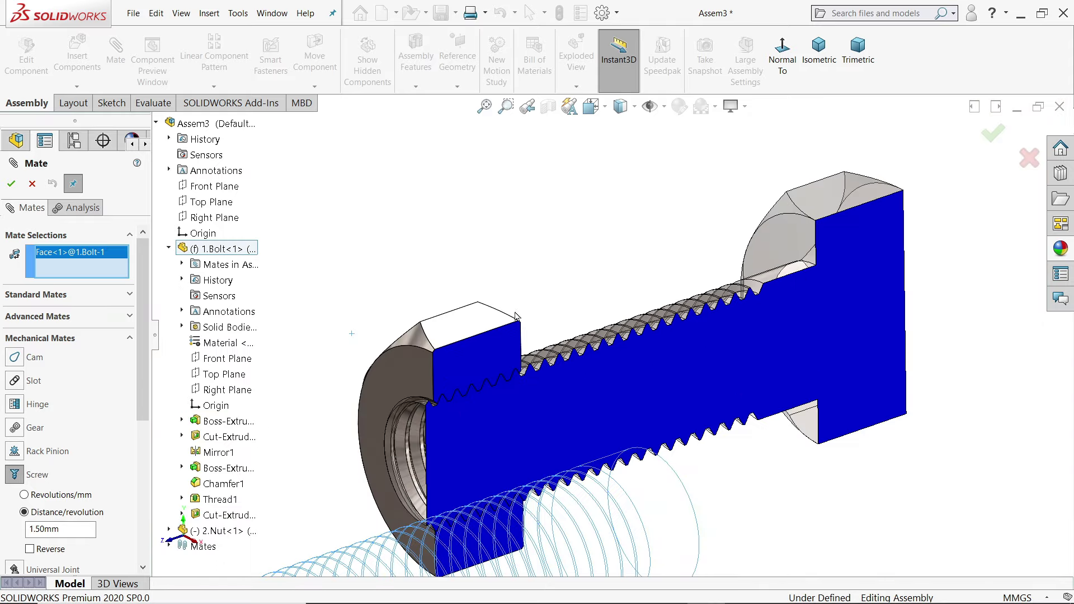
pyautogui.click(664, 108)
pyautogui.click(674, 152)
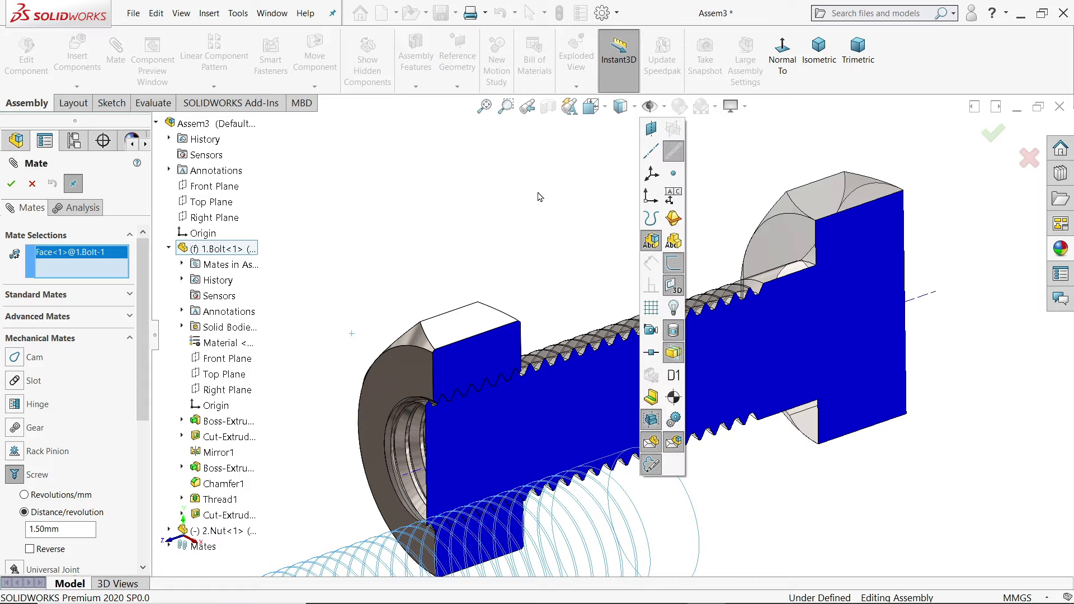
pyautogui.scroll(1, 616, 426)
pyautogui.scroll(1, 564, 444)
pyautogui.scroll(-3, 564, 445)
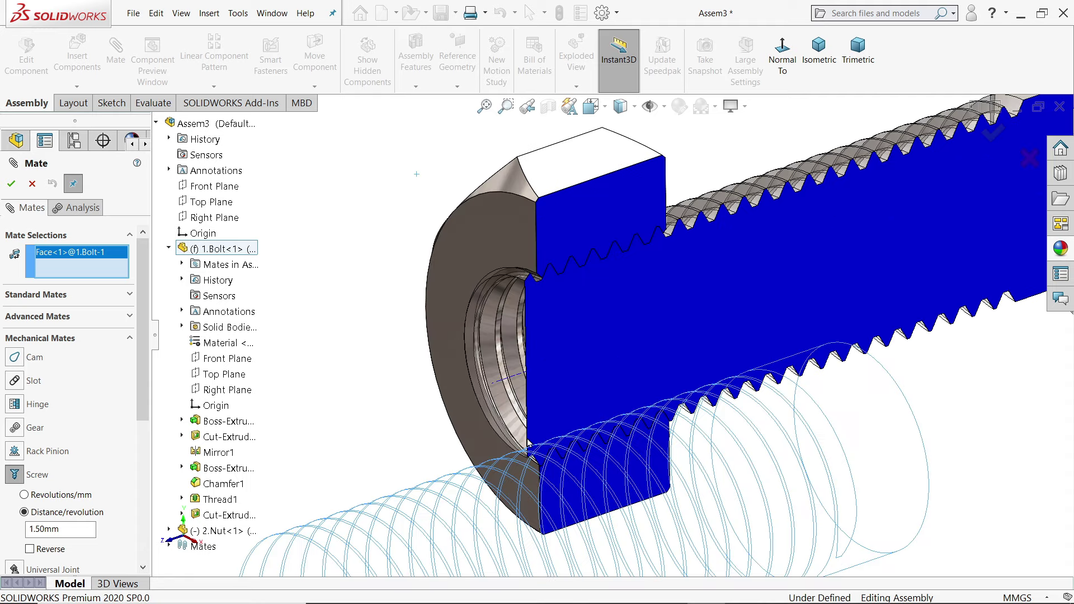
pyautogui.scroll(-2, 548, 425)
pyautogui.click(506, 291)
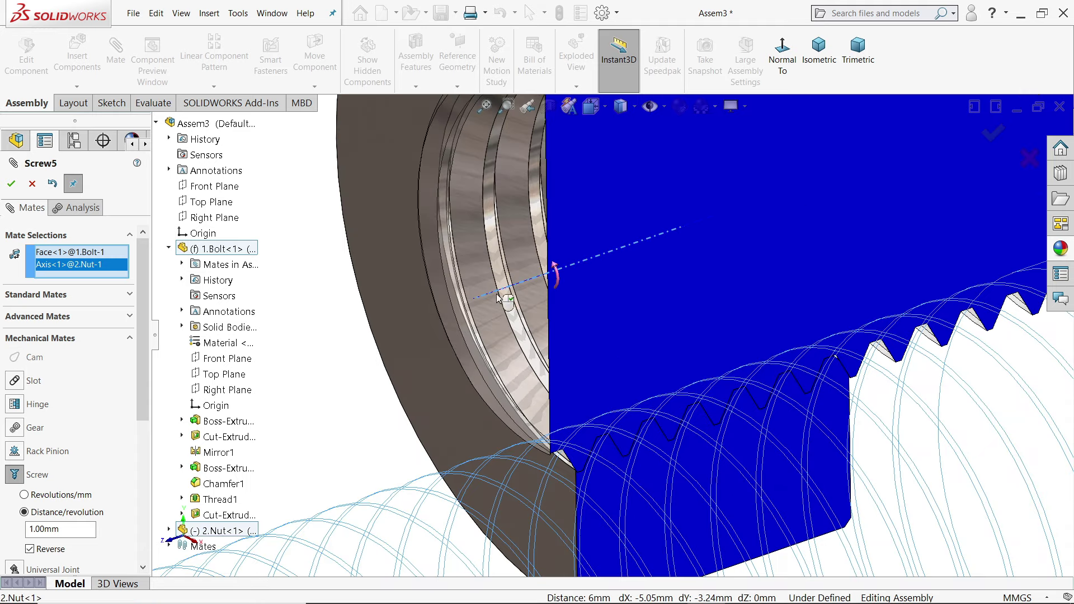
# Set the screw mate to 1.50mm per revolution, reversed, and accept it.
pyautogui.scroll(3, 356, 358)
pyautogui.scroll(2, 356, 358)
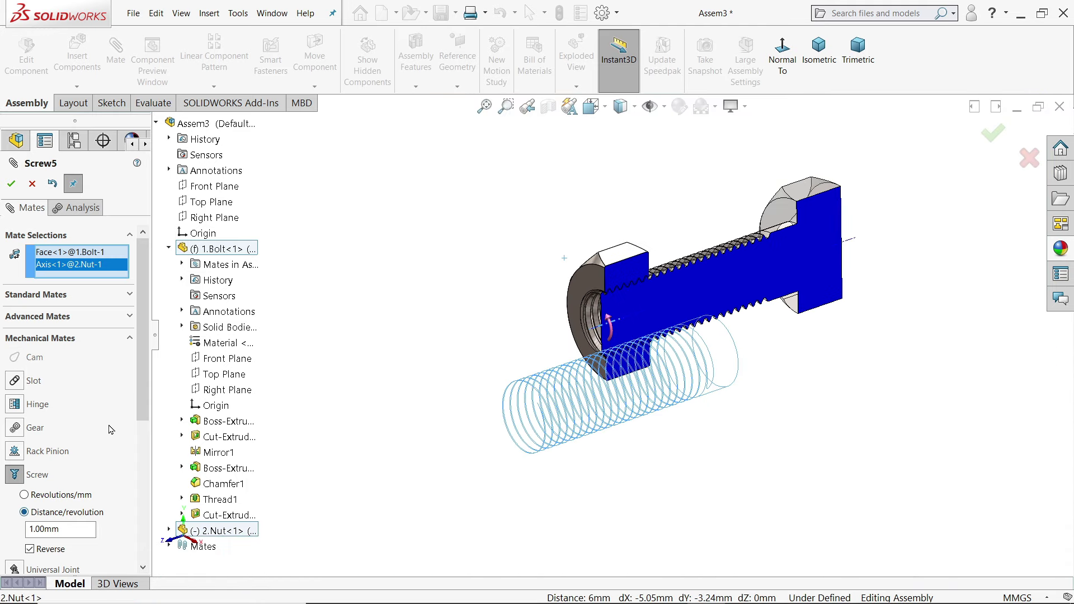
pyautogui.scroll(-2, 145, 394)
pyautogui.scroll(-1, 144, 394)
pyautogui.write('1.5')
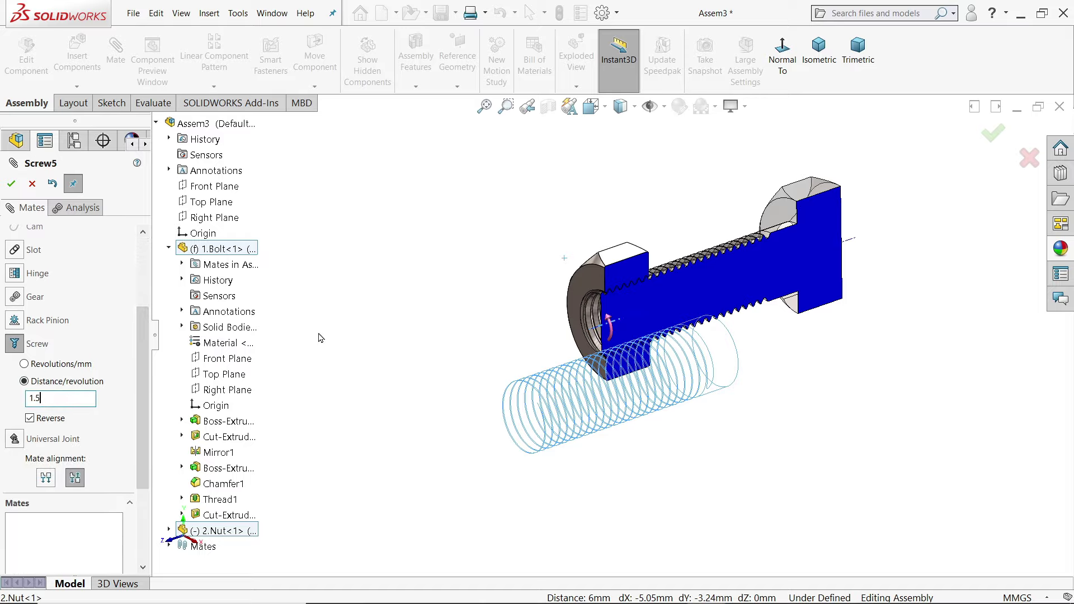
pyautogui.press('Return')
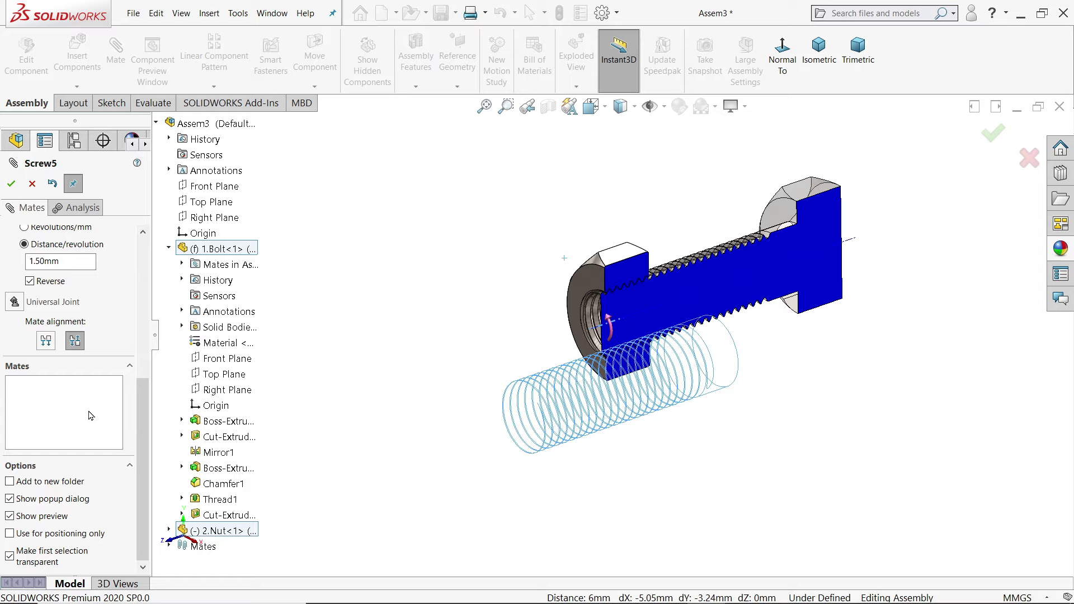
pyautogui.scroll(3, 144, 448)
pyautogui.scroll(2, 145, 448)
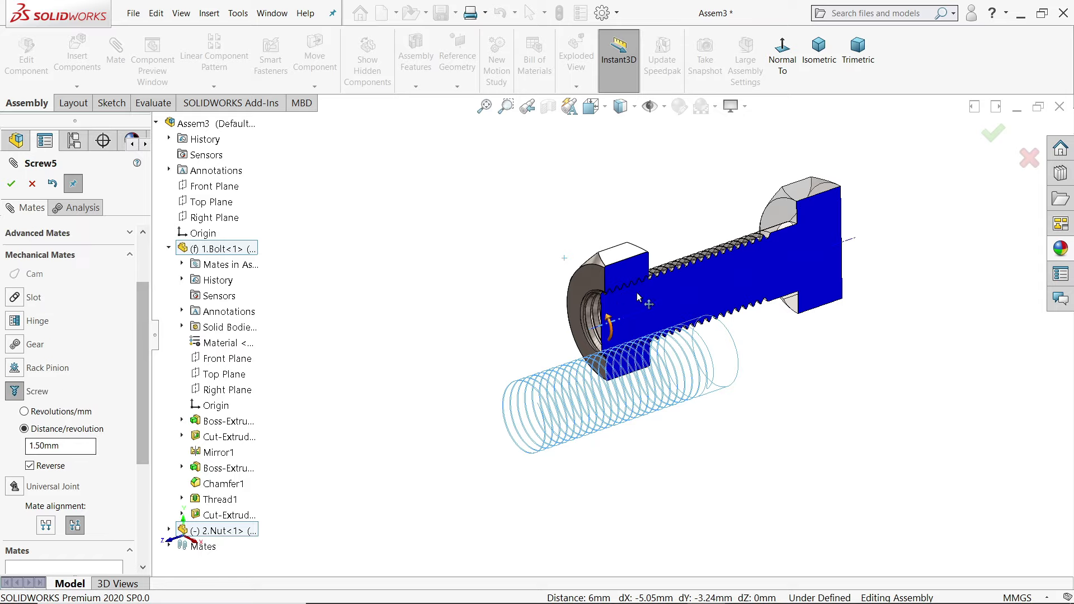
pyautogui.scroll(-2, 638, 298)
pyautogui.scroll(-2, 639, 297)
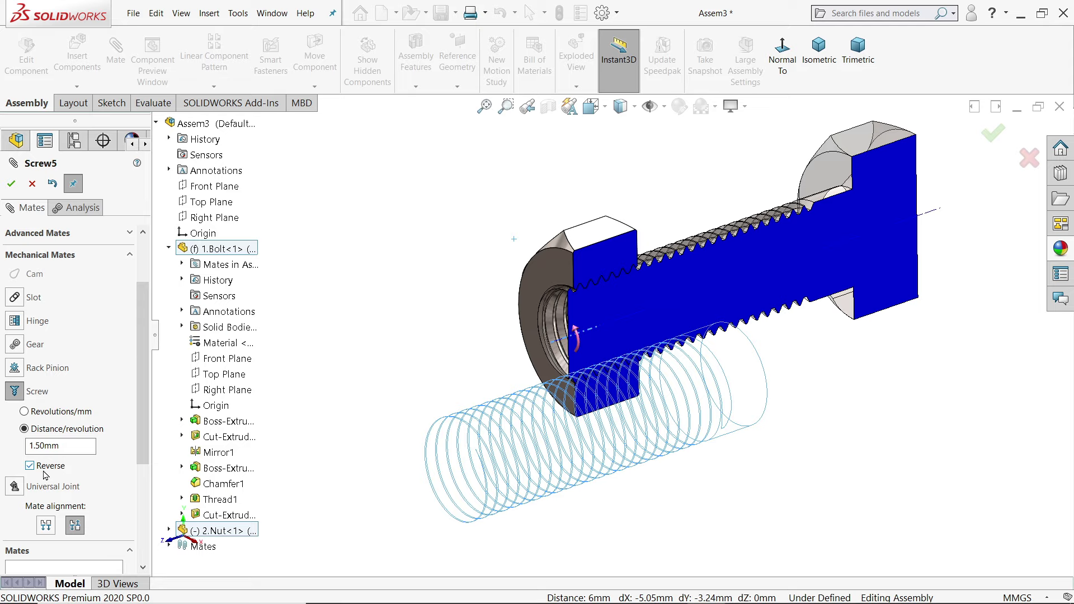
pyautogui.scroll(-1, 758, 281)
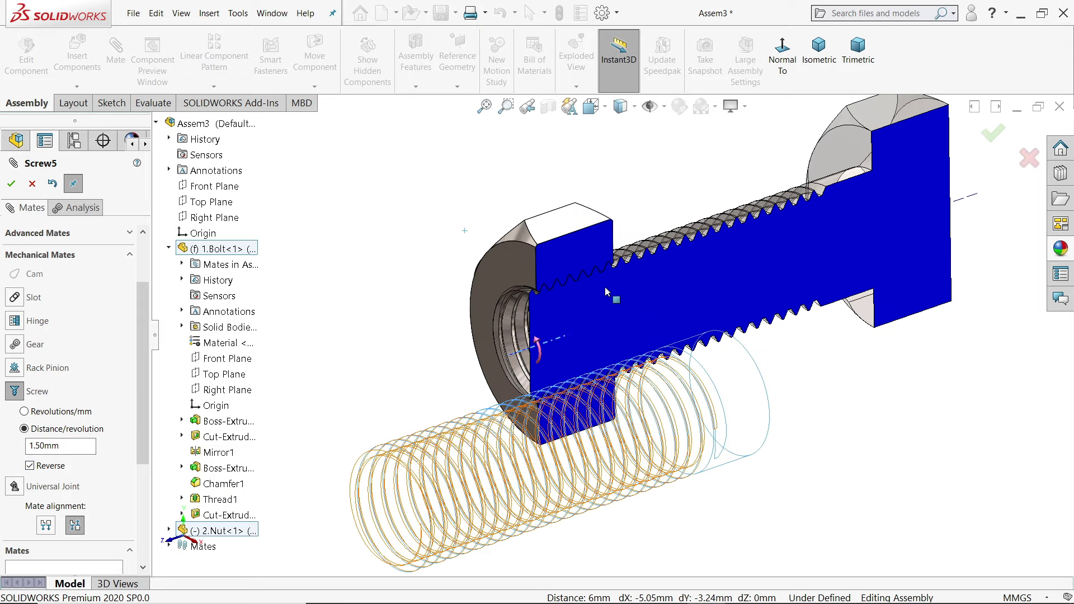
pyautogui.click(11, 184)
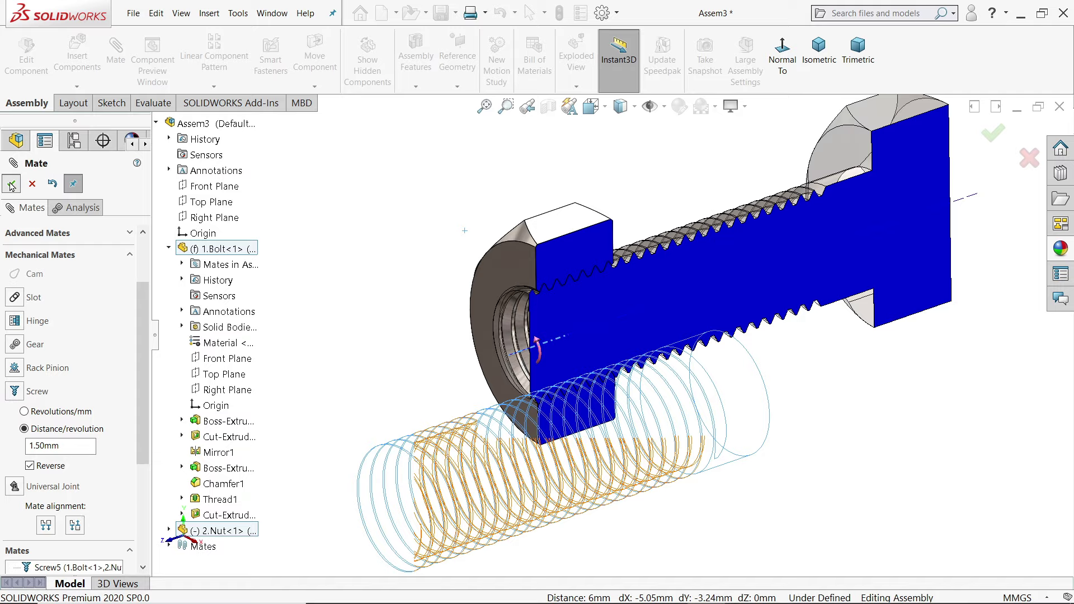
pyautogui.click(34, 185)
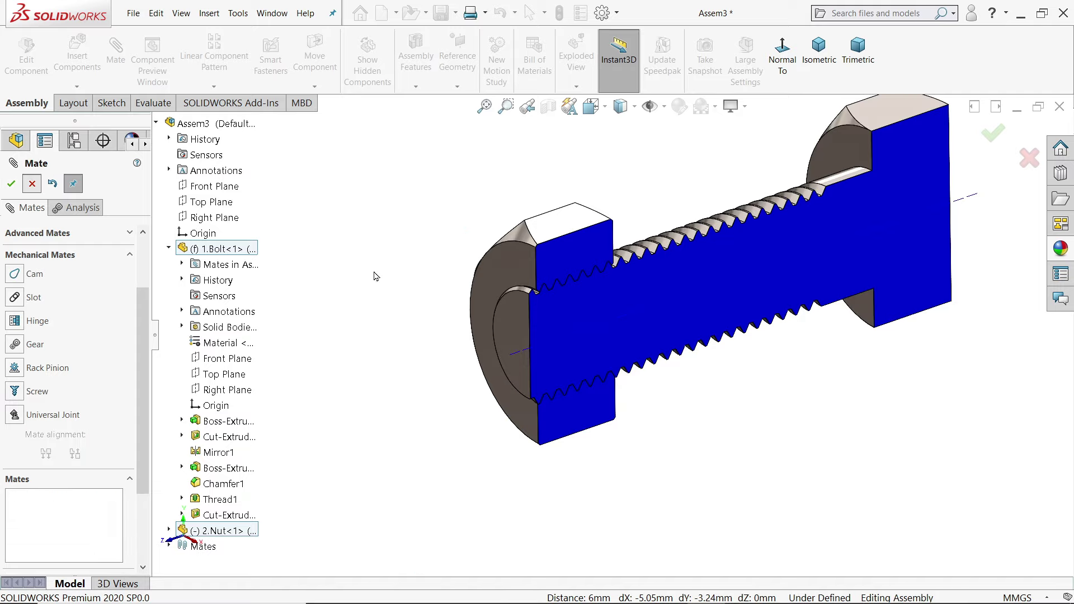
pyautogui.click(664, 107)
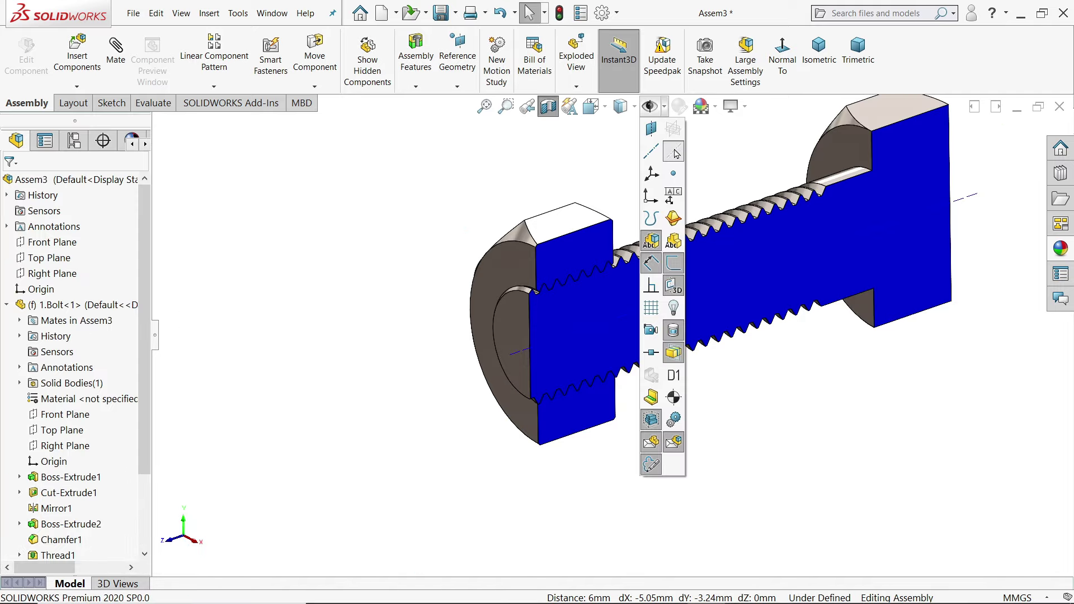
# Turn the nut along the bolt thread to test the screw mate.
pyautogui.scroll(-3, 503, 299)
pyautogui.scroll(3, 730, 287)
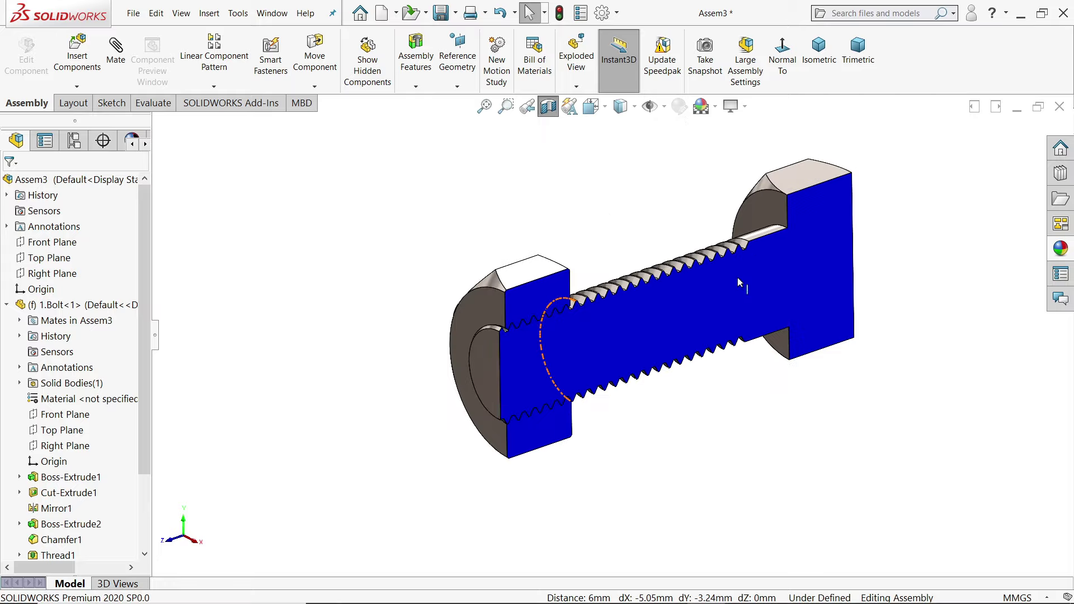
pyautogui.scroll(-2, 578, 304)
pyautogui.moveTo(430, 323)
pyautogui.mouseDown()
pyautogui.moveTo(594, 255)
pyautogui.moveTo(714, 380)
pyautogui.moveTo(596, 440)
pyautogui.moveTo(546, 233)
pyautogui.moveTo(390, 402)
pyautogui.moveTo(408, 262)
pyautogui.moveTo(492, 319)
pyautogui.moveTo(519, 314)
pyautogui.moveTo(425, 271)
pyautogui.mouseUp()
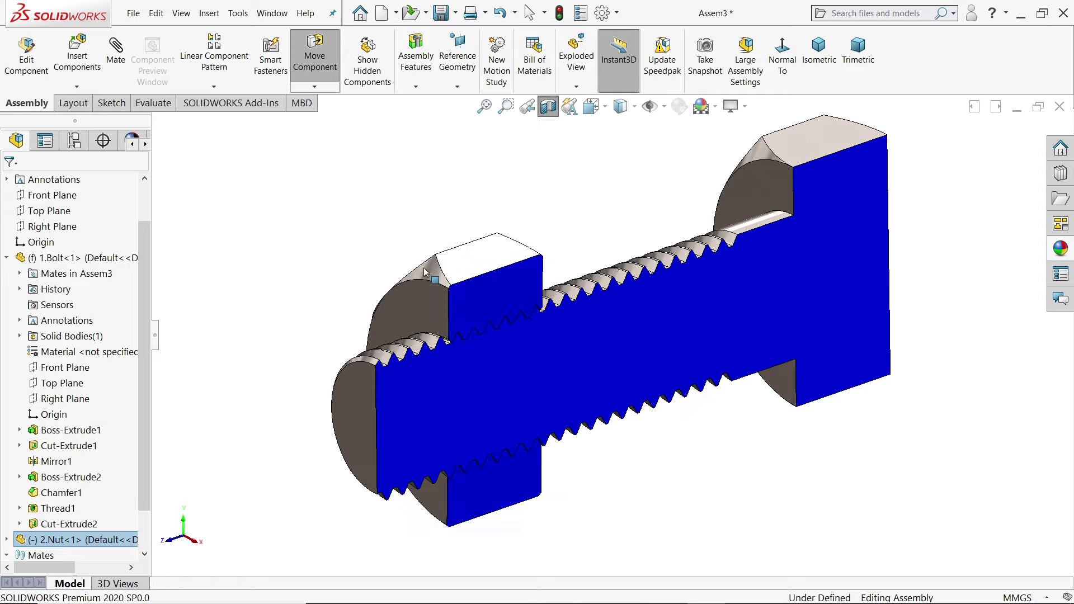
pyautogui.press('Escape')
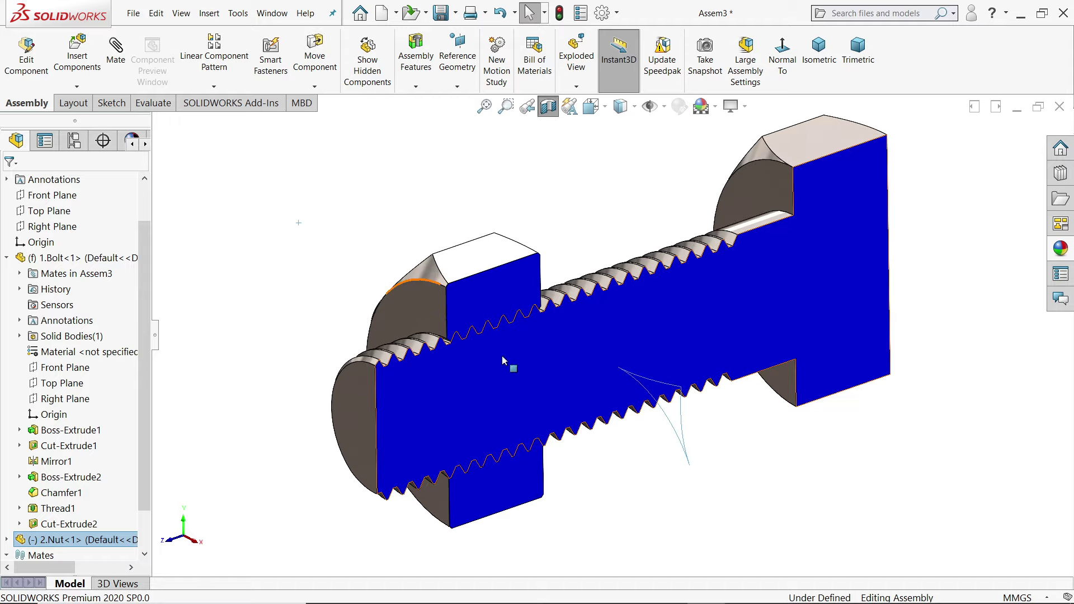
# View the bolt's cut face head-on, switch to Isometric, and turn off the section view.
pyautogui.click(560, 323)
pyautogui.click(782, 72)
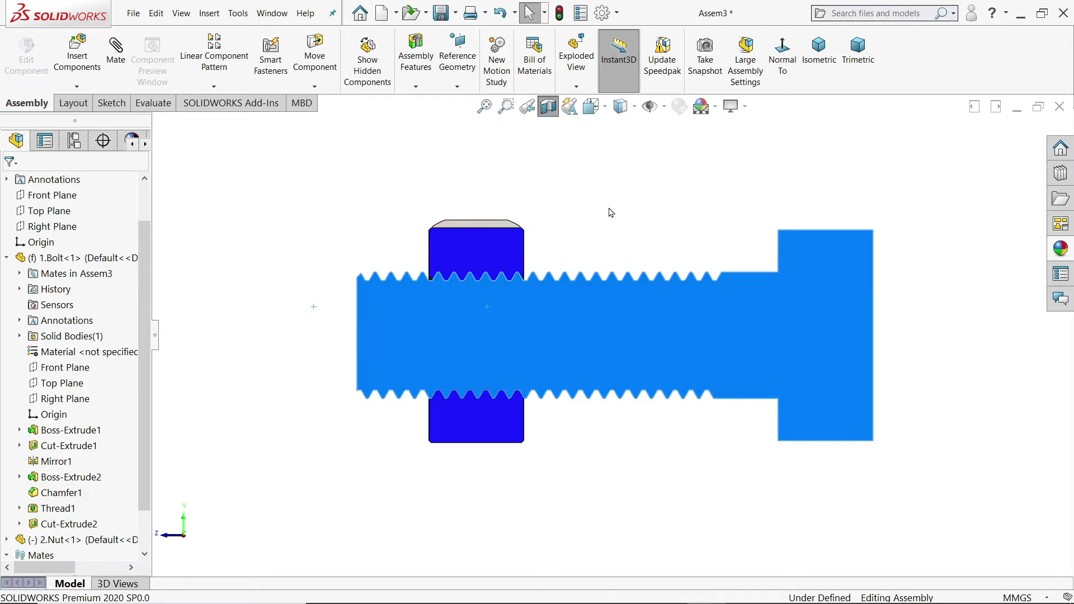
pyautogui.scroll(-5, 523, 306)
pyautogui.scroll(-1, 375, 270)
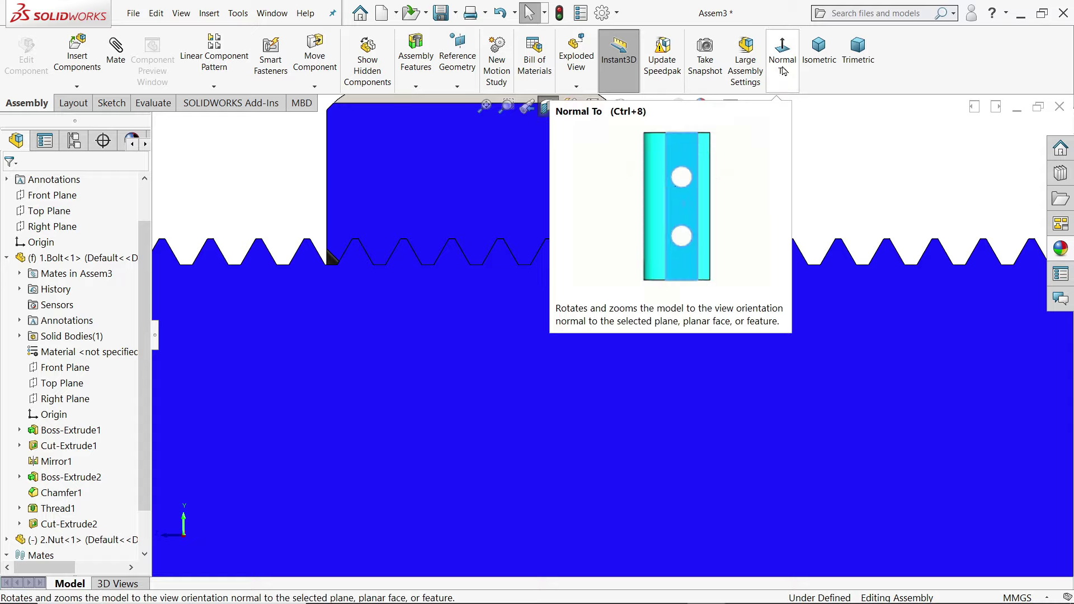
pyautogui.click(819, 53)
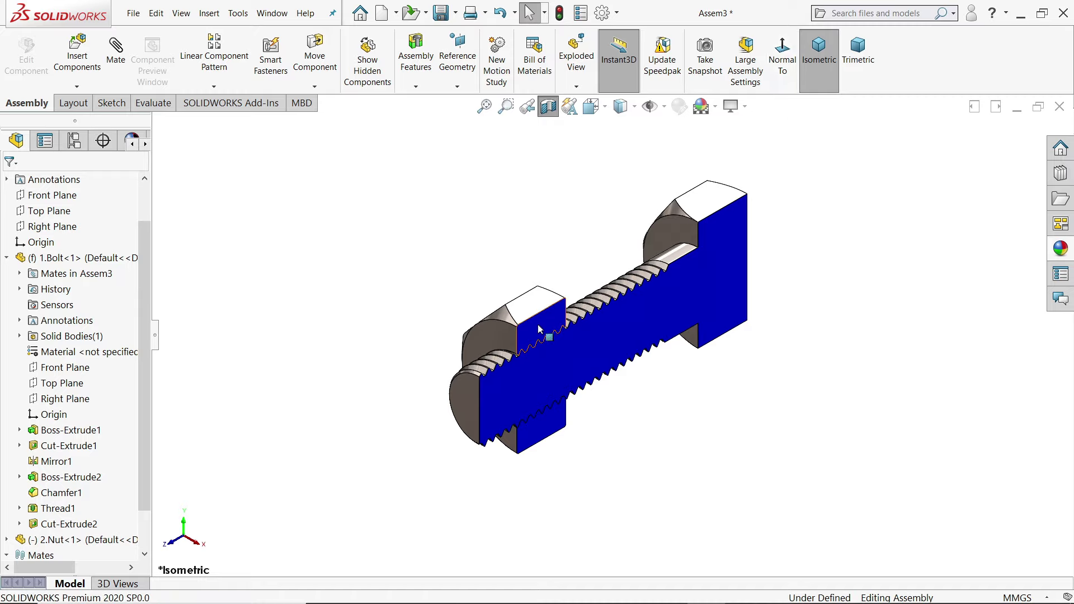
pyautogui.click(547, 108)
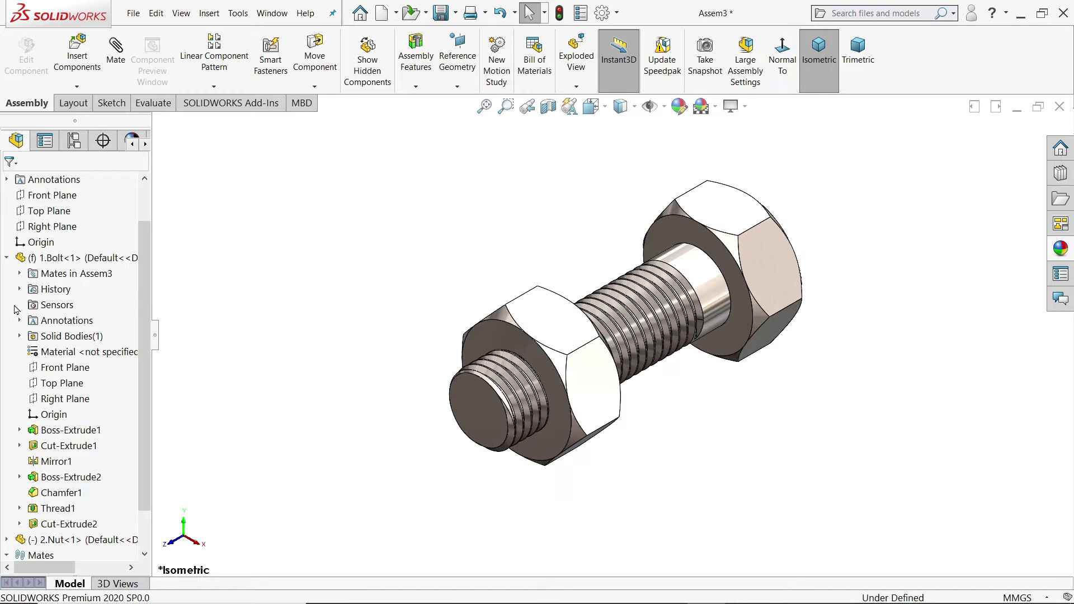
# Turn the nut along the bolt again to check its travel.
pyautogui.click(7, 258)
pyautogui.moveTo(526, 314); pyautogui.dragTo(680, 395)
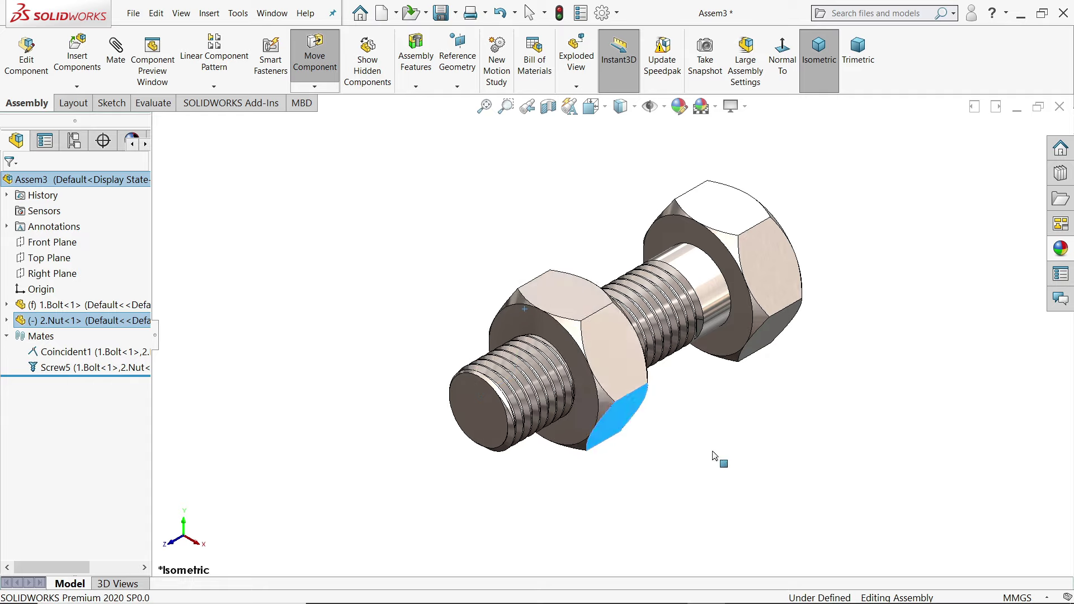
pyautogui.moveTo(679, 395); pyautogui.dragTo(629, 425)
pyautogui.press('Escape')
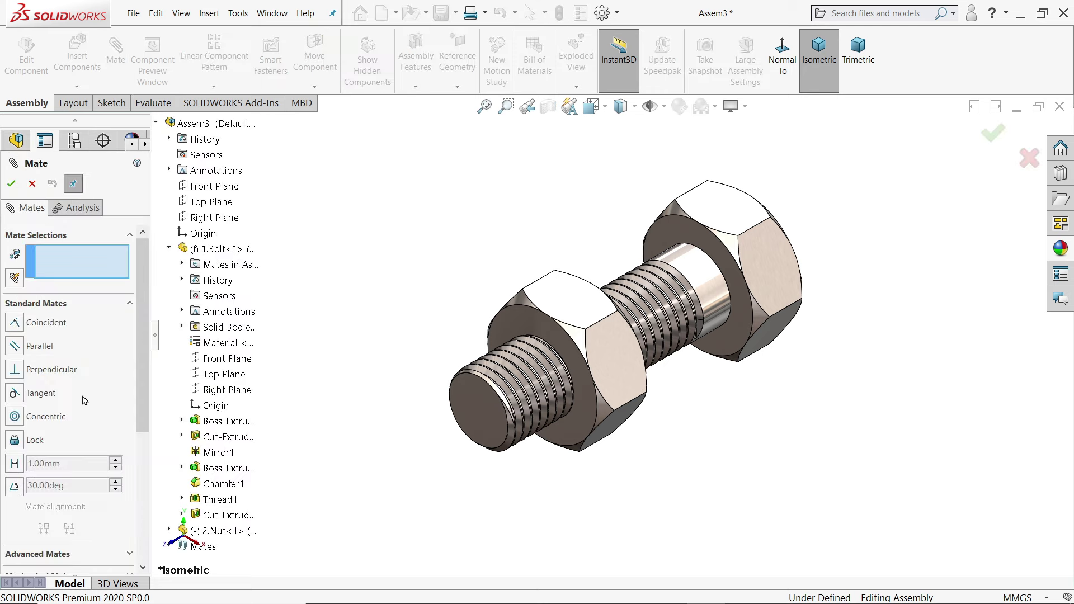
# Choose the Advanced distance limit mate and pick the nut's washer face.
pyautogui.click(83, 327)
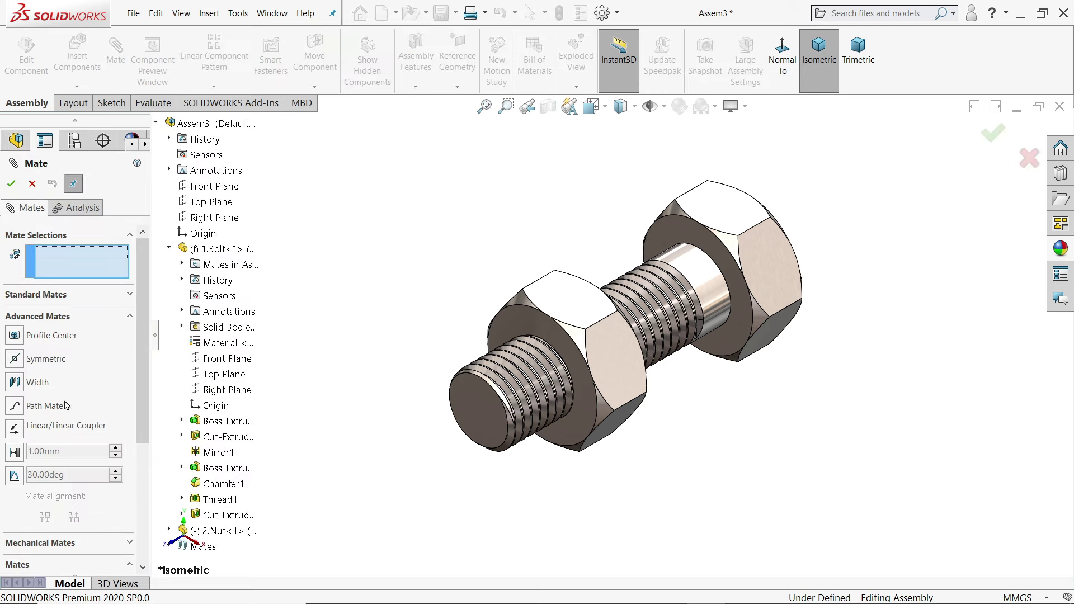
pyautogui.click(14, 452)
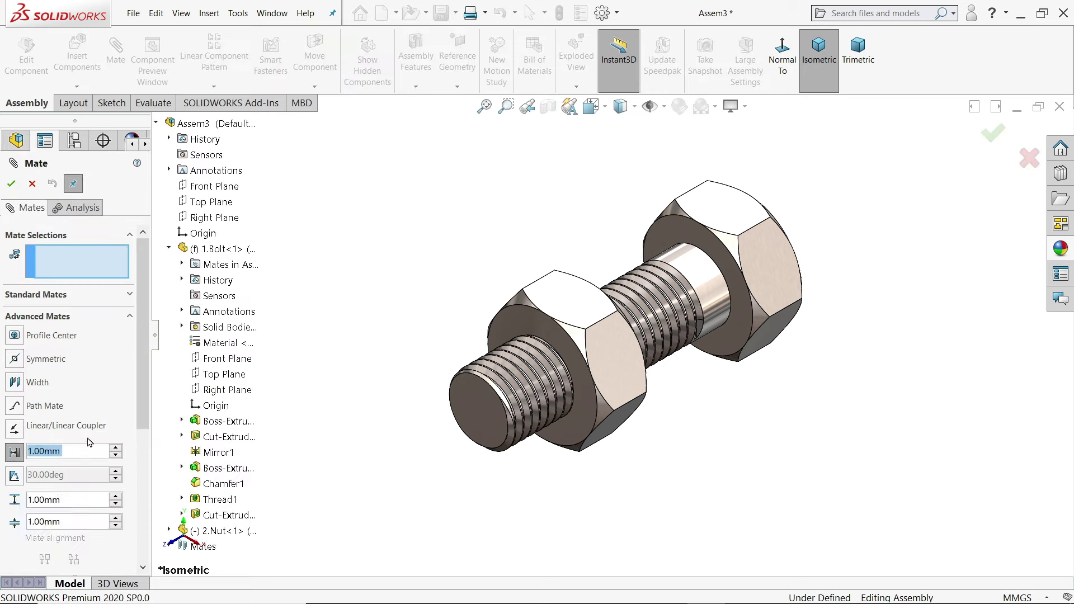
pyautogui.scroll(-5, 89, 442)
pyautogui.moveTo(362, 401); pyautogui.dragTo(302, 336, button='middle')
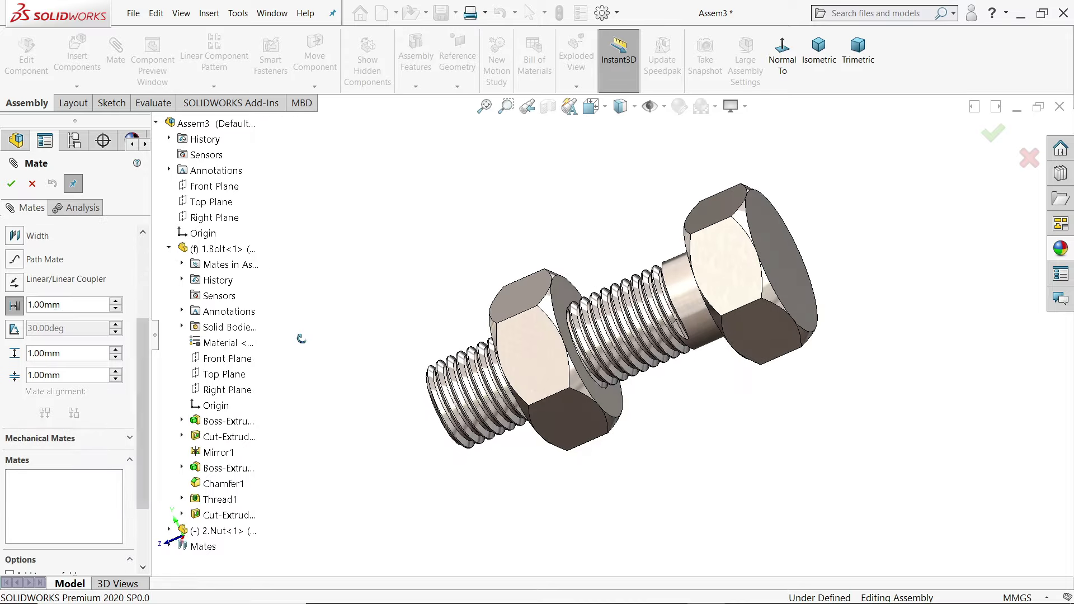
pyautogui.click(580, 287)
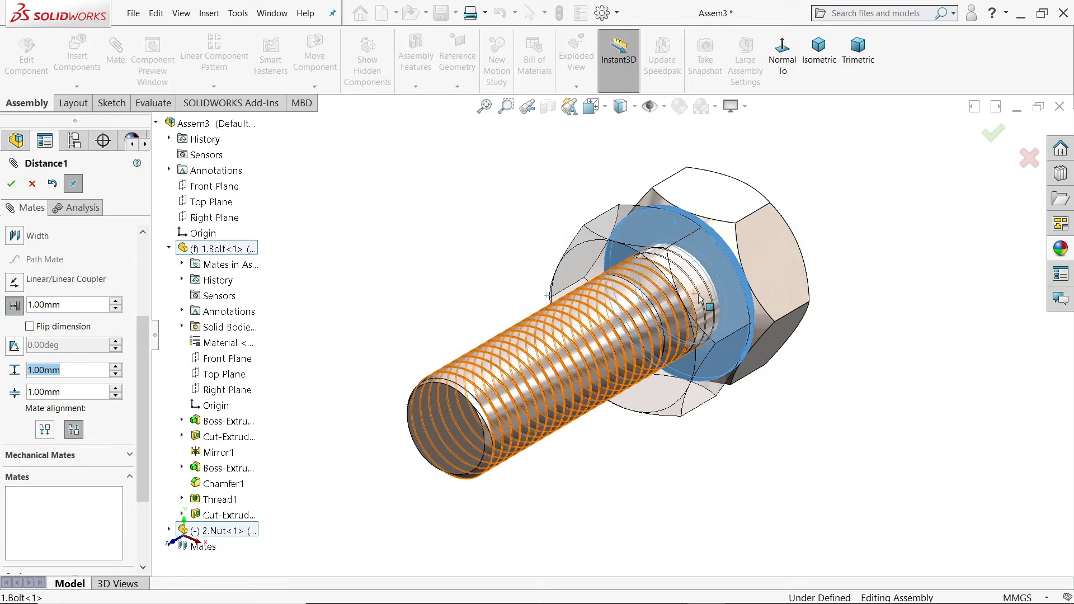
pyautogui.scroll(-3, 671, 302)
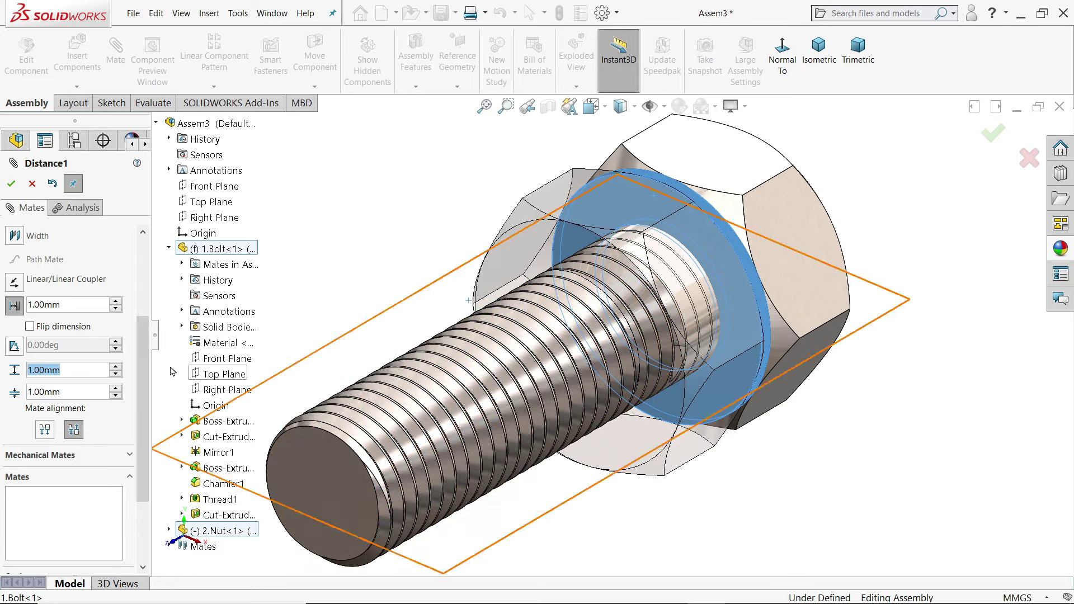
# Set the limit to a 40 mm maximum and 5 mm minimum, and accept the mate.
pyautogui.write('5')
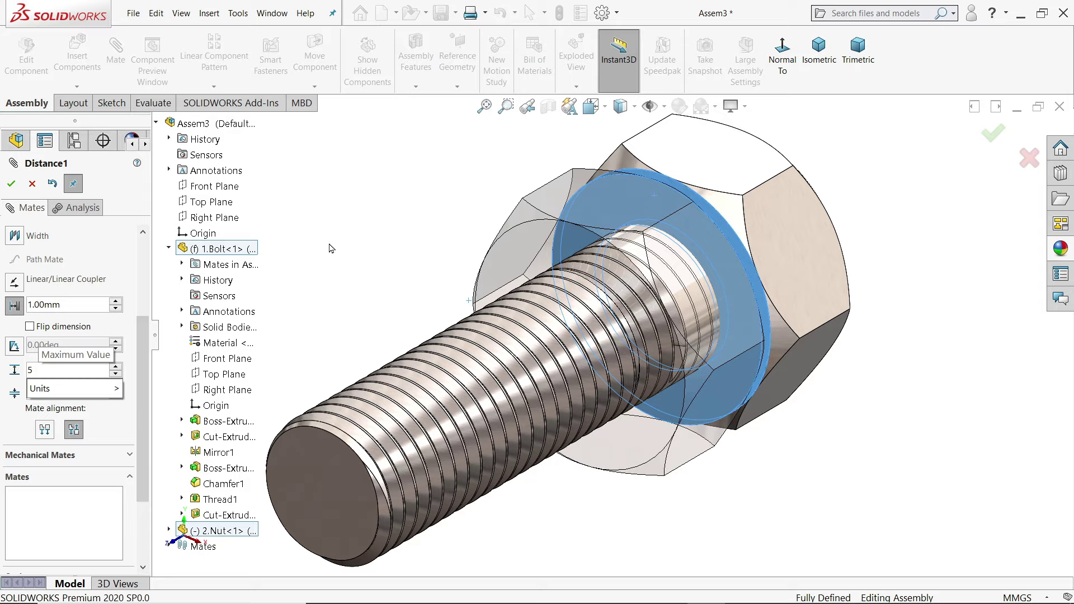
pyautogui.press('BackSpace')
pyautogui.write('40')
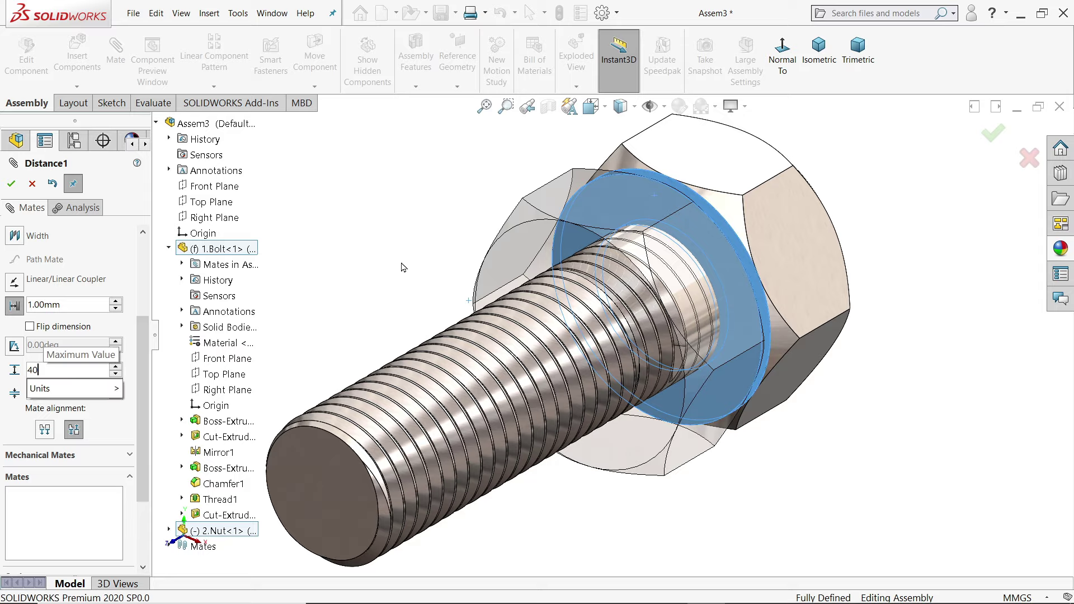
pyautogui.press('Tab')
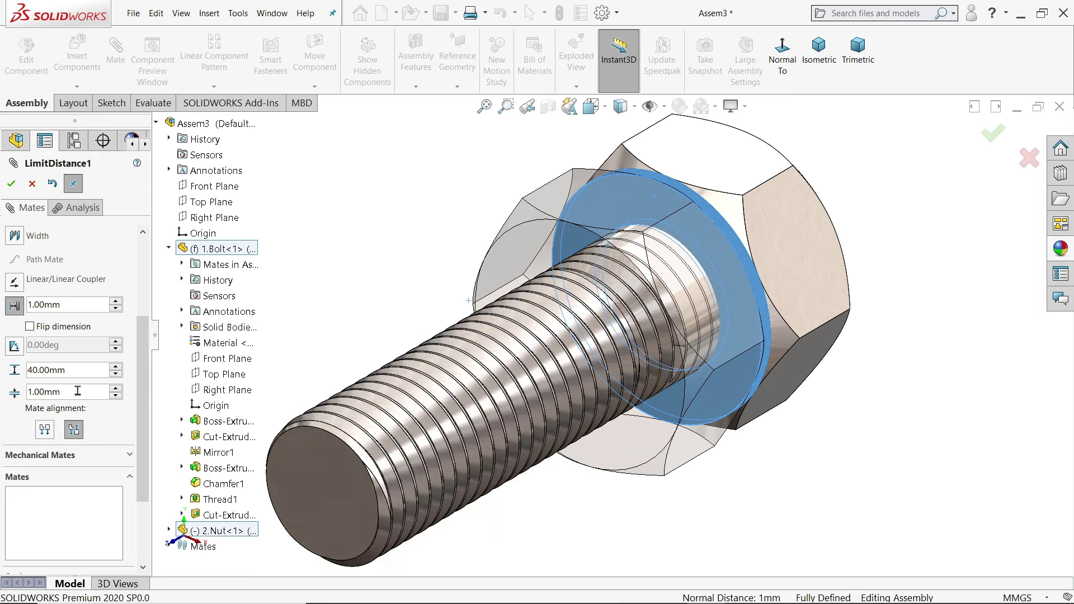
pyautogui.write('5')
pyautogui.scroll(3, 568, 242)
pyautogui.moveTo(442, 249); pyautogui.dragTo(390, 232, button='middle')
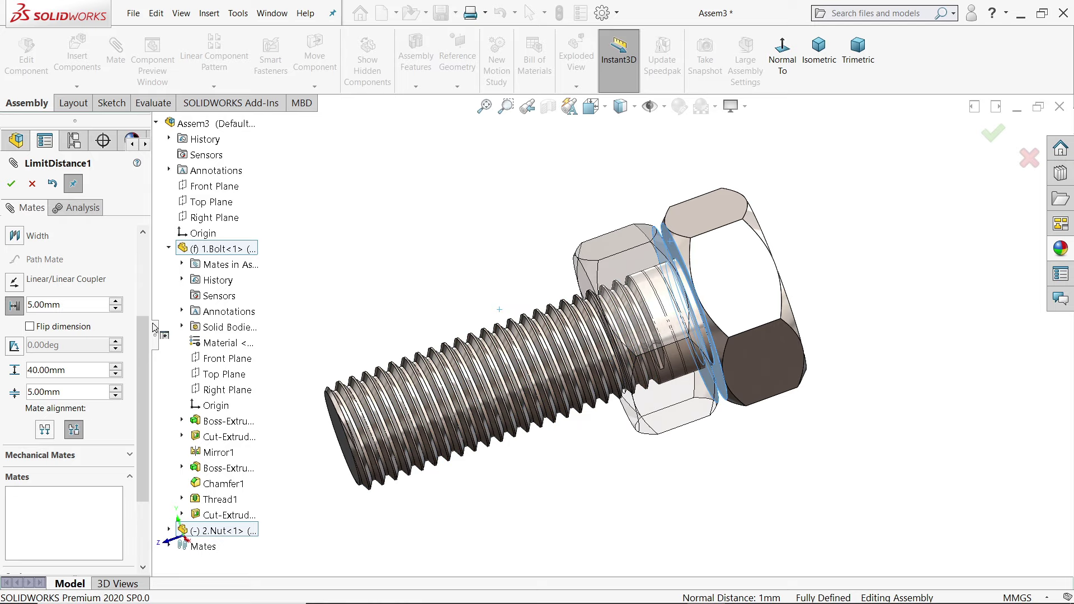
pyautogui.click(12, 184)
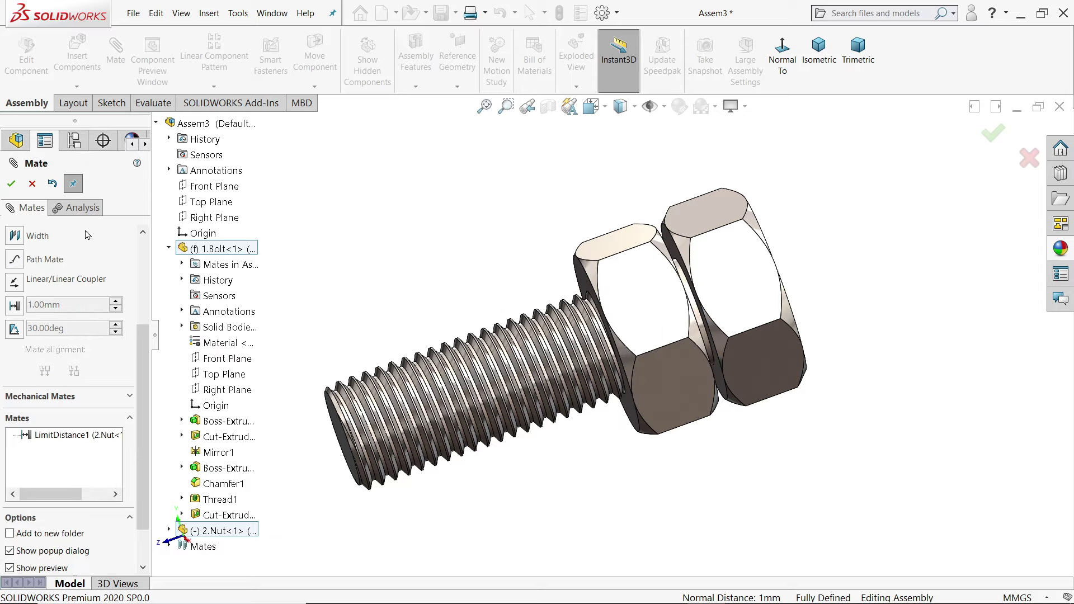
pyautogui.click(31, 185)
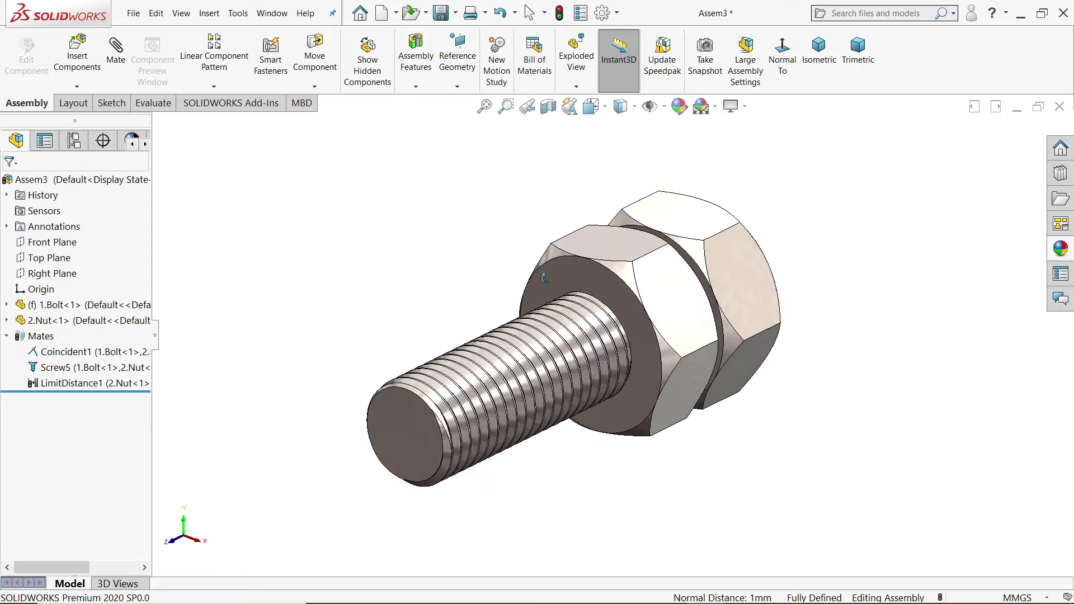
pyautogui.click(561, 12)
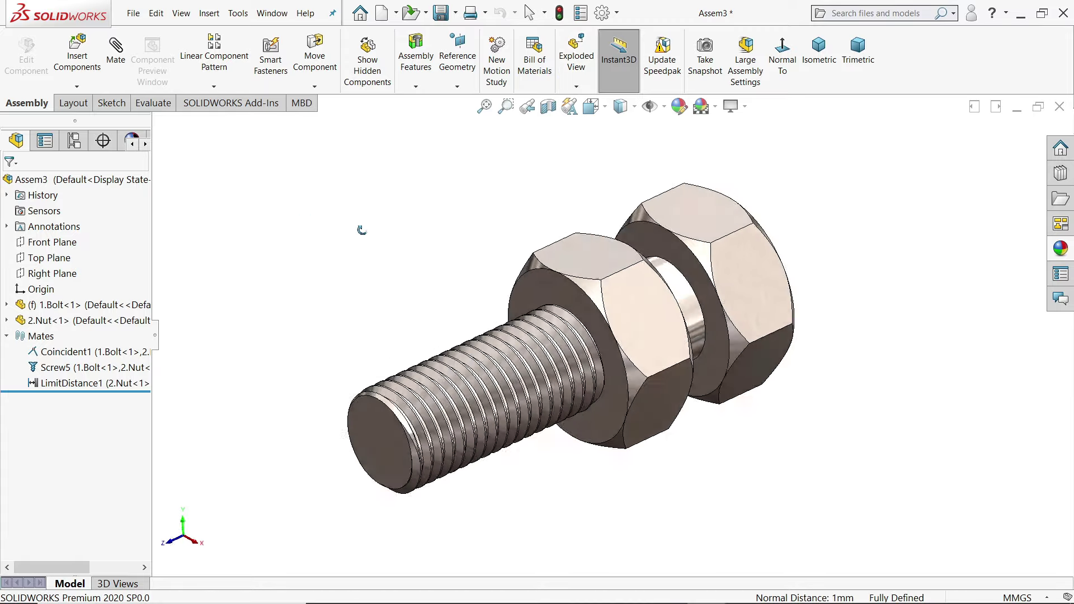
pyautogui.moveTo(659, 382)
pyautogui.mouseDown()
pyautogui.moveTo(660, 445)
pyautogui.moveTo(641, 240)
pyautogui.moveTo(419, 455)
pyautogui.moveTo(403, 204)
pyautogui.moveTo(652, 426)
pyautogui.moveTo(408, 481)
pyautogui.moveTo(398, 259)
pyautogui.moveTo(501, 210)
pyautogui.moveTo(571, 475)
pyautogui.moveTo(338, 297)
pyautogui.moveTo(378, 283)
pyautogui.moveTo(634, 489)
pyautogui.moveTo(297, 355)
pyautogui.moveTo(527, 446)
pyautogui.moveTo(508, 326)
pyautogui.moveTo(295, 307)
pyautogui.moveTo(410, 358)
pyautogui.moveTo(352, 543)
pyautogui.moveTo(456, 417)
pyautogui.mouseUp()
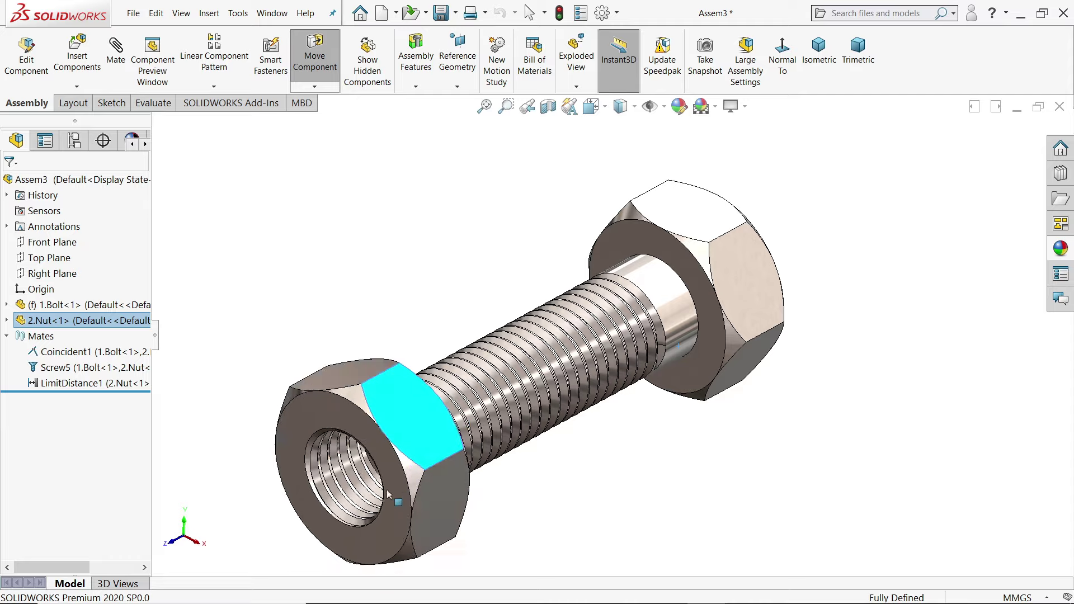
pyautogui.moveTo(176, 328)
pyautogui.mouseDown()
pyautogui.moveTo(275, 372)
pyautogui.moveTo(482, 277)
pyautogui.mouseUp()
pyautogui.press('Escape')
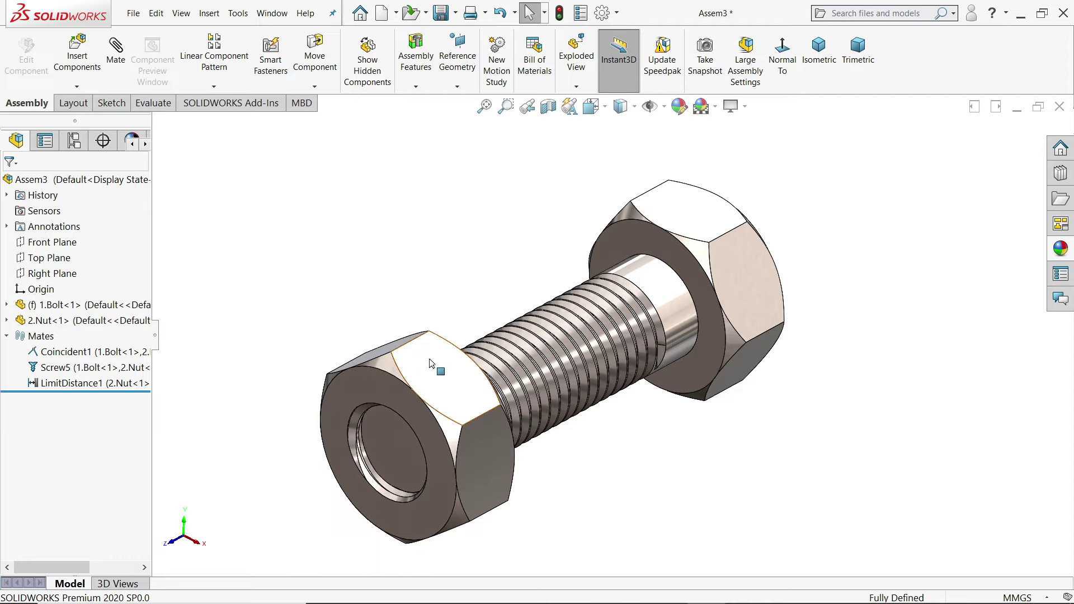
pyautogui.moveTo(430, 364); pyautogui.dragTo(585, 452)
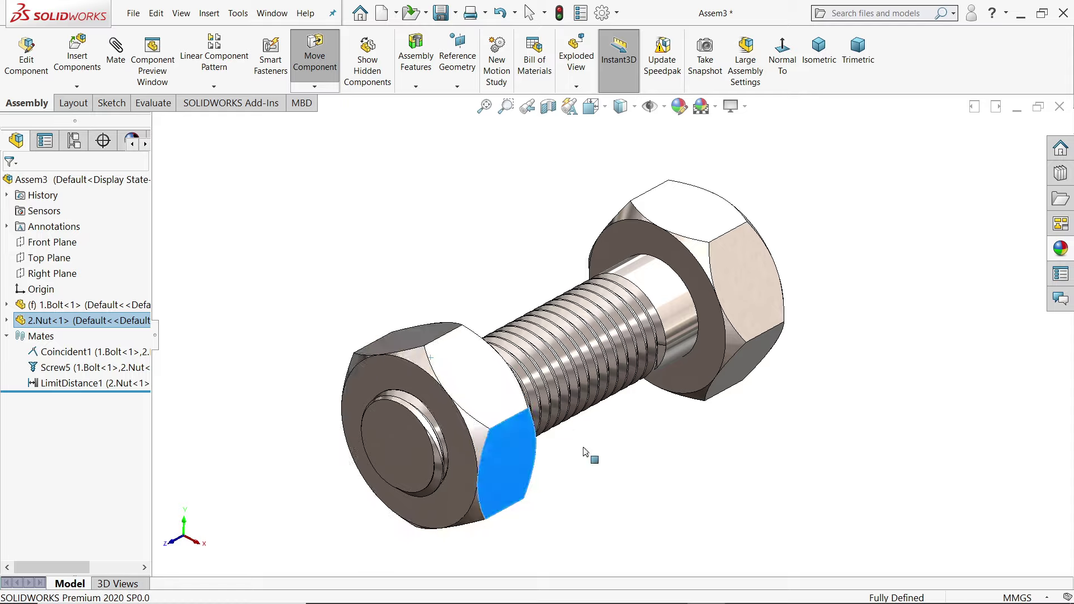
pyautogui.moveTo(584, 452)
pyautogui.mouseDown()
pyautogui.moveTo(714, 351)
pyautogui.moveTo(489, 412)
pyautogui.moveTo(644, 335)
pyautogui.mouseUp()
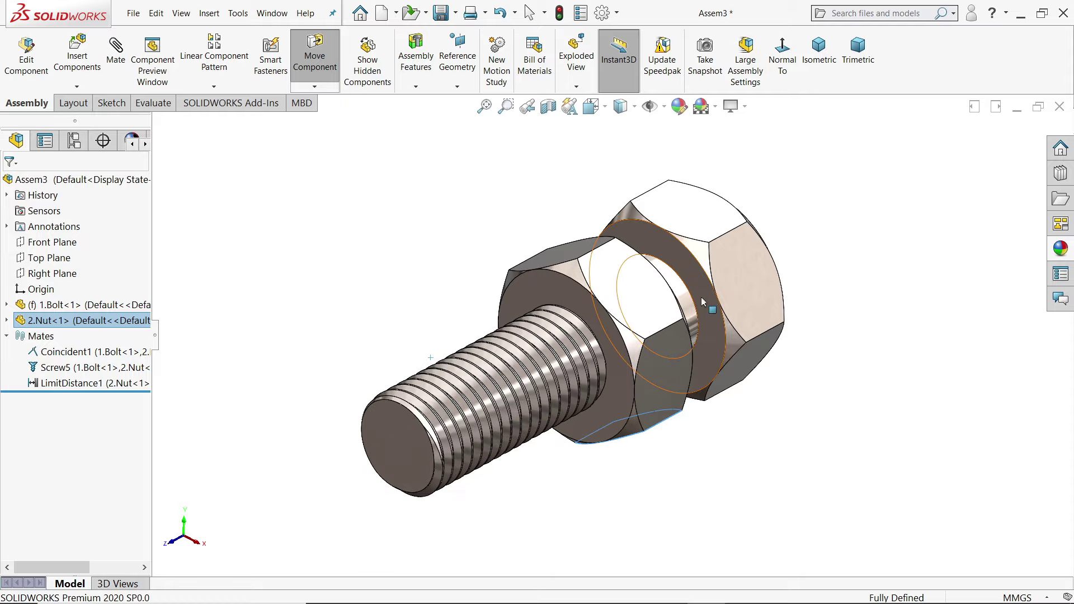
pyautogui.click(659, 300)
pyautogui.click(893, 300)
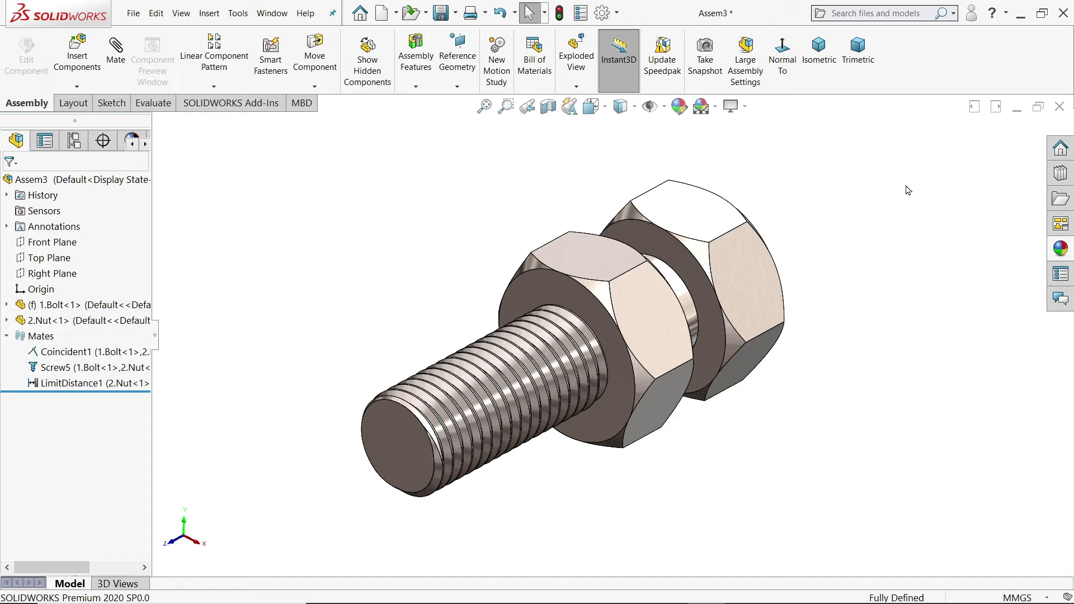
# Show the MotionManager and open the expanded Motion Study 1 timeline.
pyautogui.rightClick(913, 74)
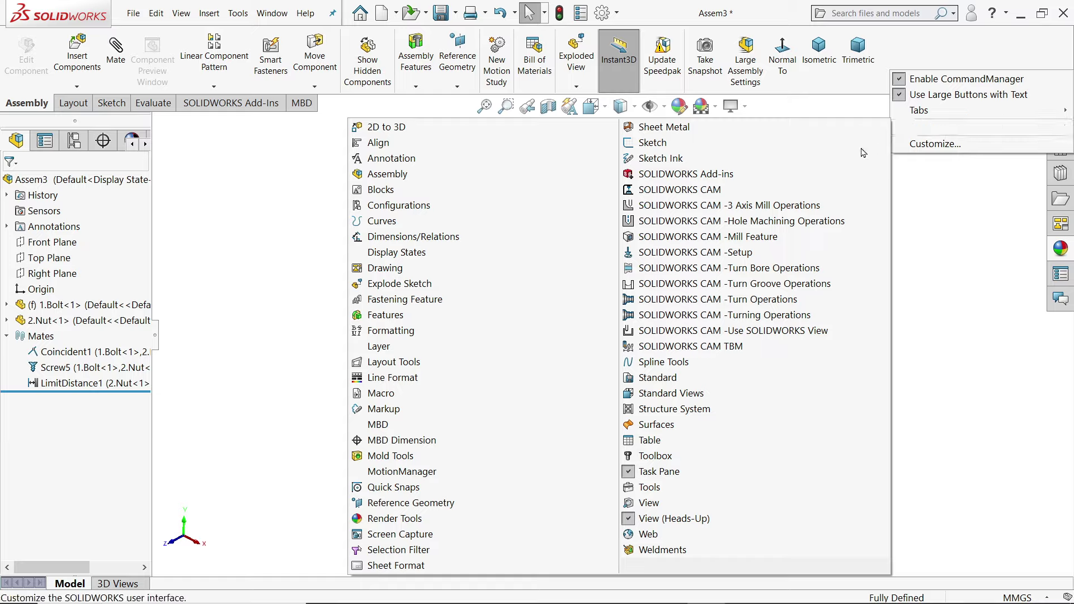
pyautogui.click(405, 477)
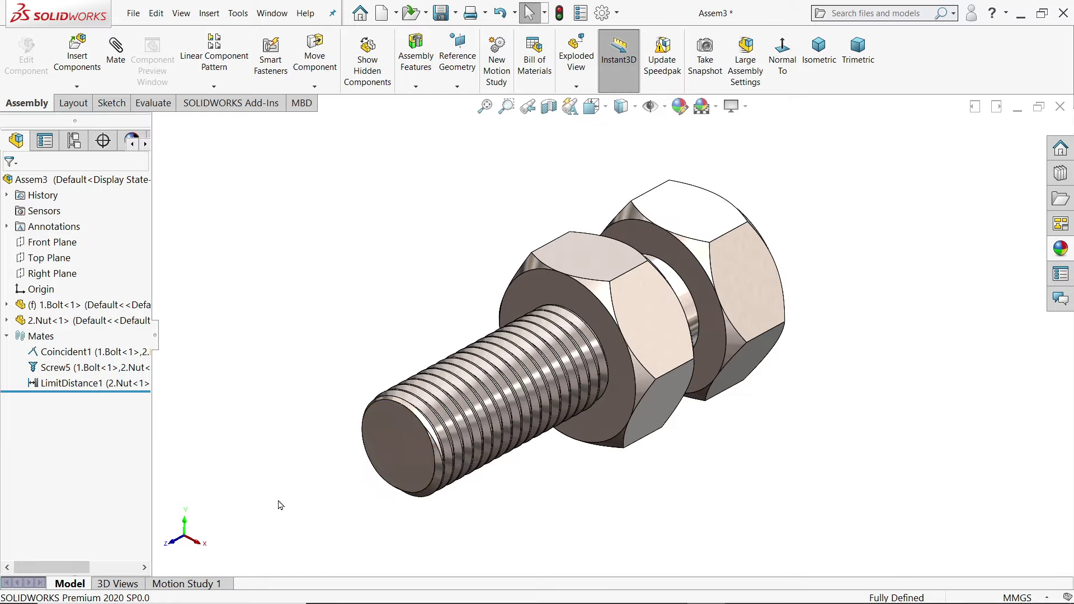
pyautogui.click(210, 585)
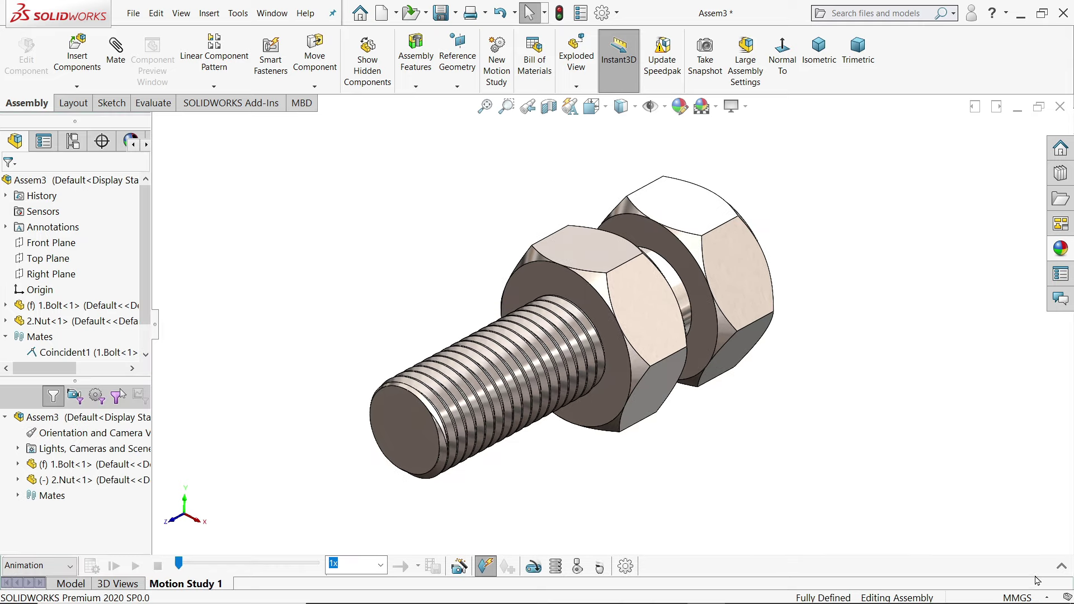
pyautogui.click(1060, 568)
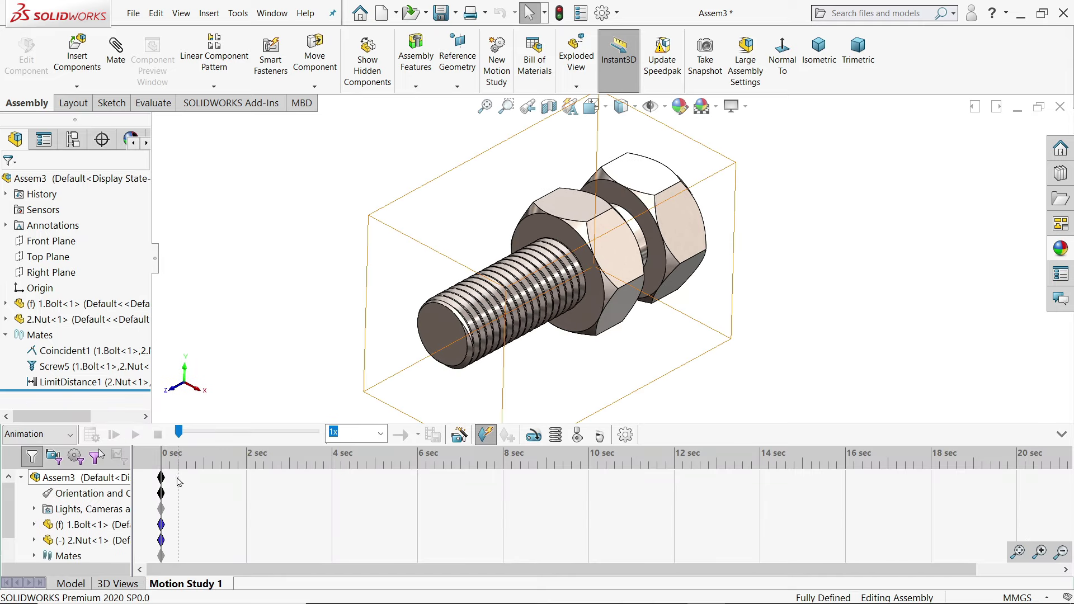
# Move the assembly's end key to 20 seconds and confirm the Motion Study Properties.
pyautogui.moveTo(162, 480); pyautogui.dragTo(255, 484)
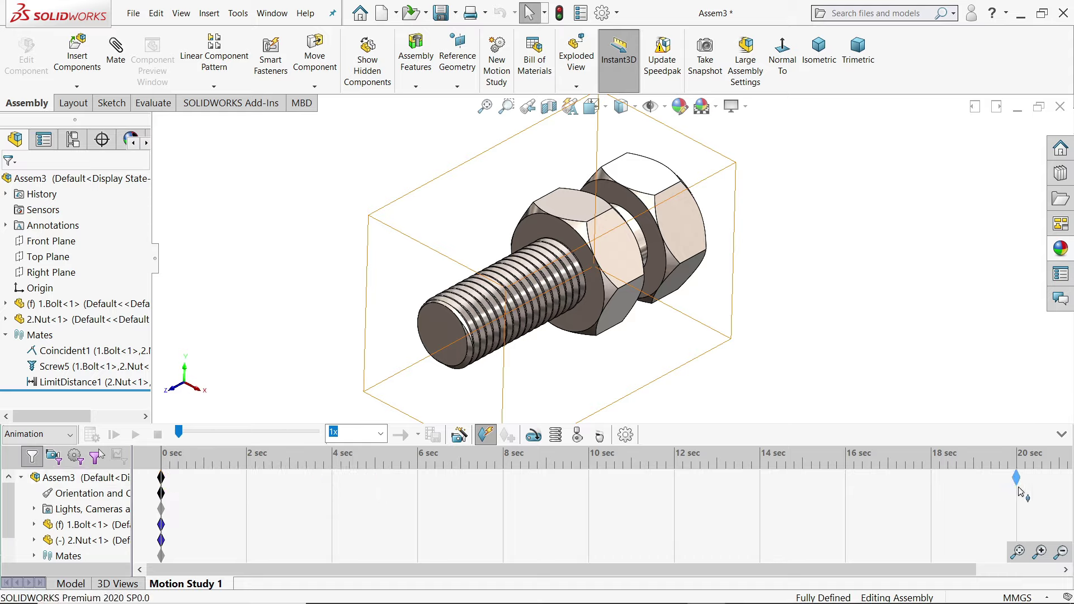
pyautogui.moveTo(1019, 492); pyautogui.dragTo(1017, 491)
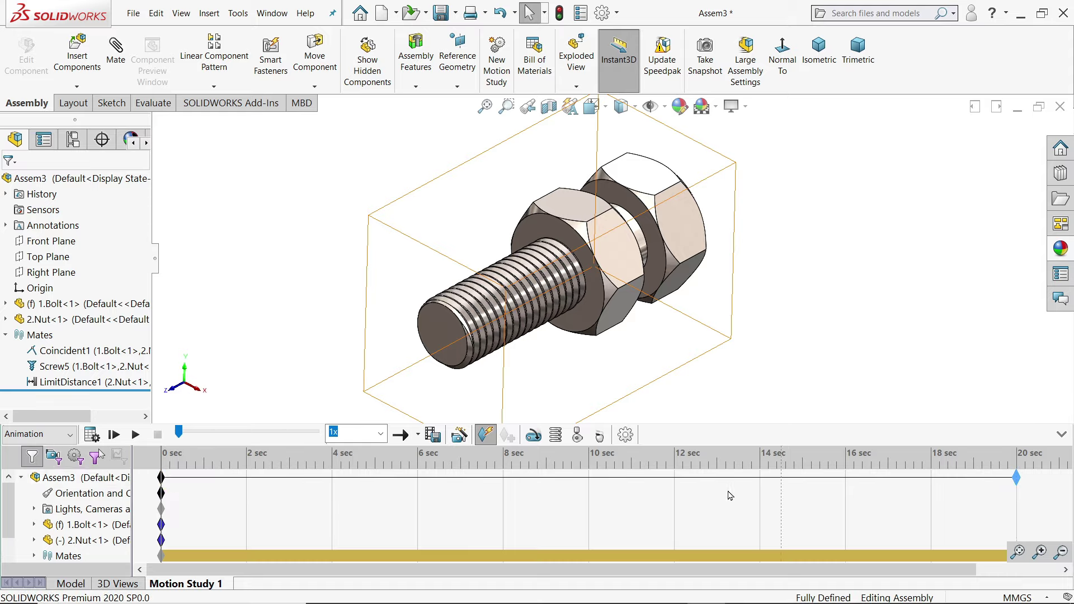
pyautogui.click(625, 435)
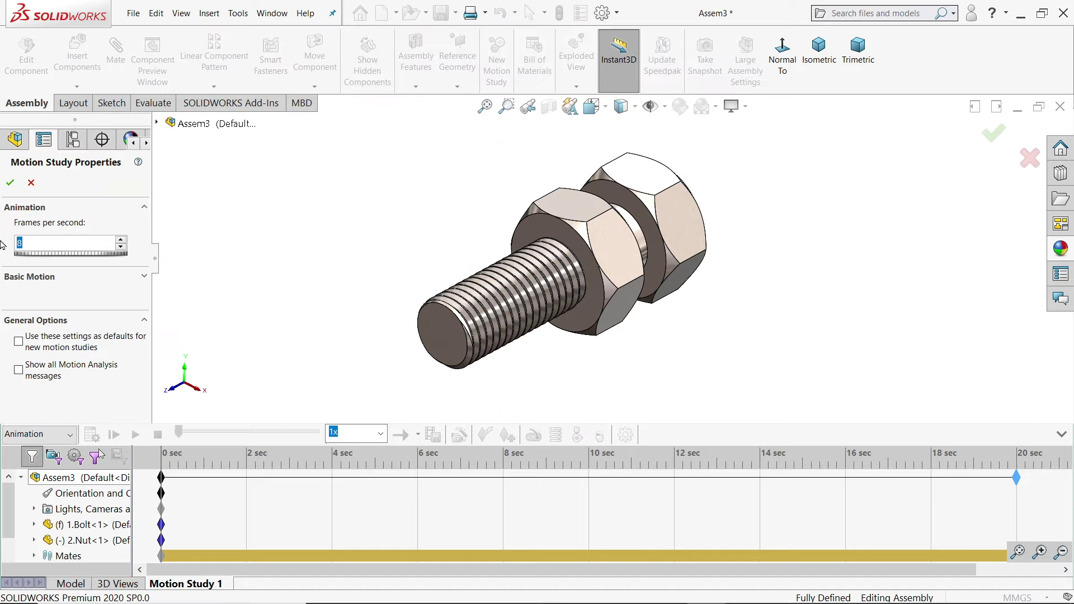
pyautogui.click(11, 183)
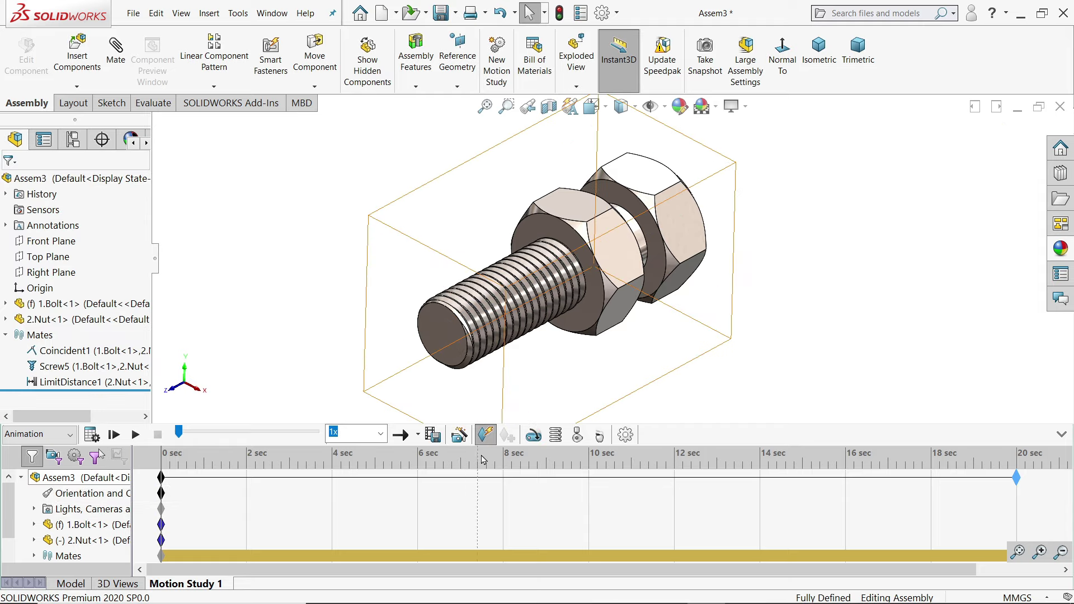
# Add a rotary motor on the nut's circular edge, turning it at a constant 40 RPM.
pyautogui.click(534, 435)
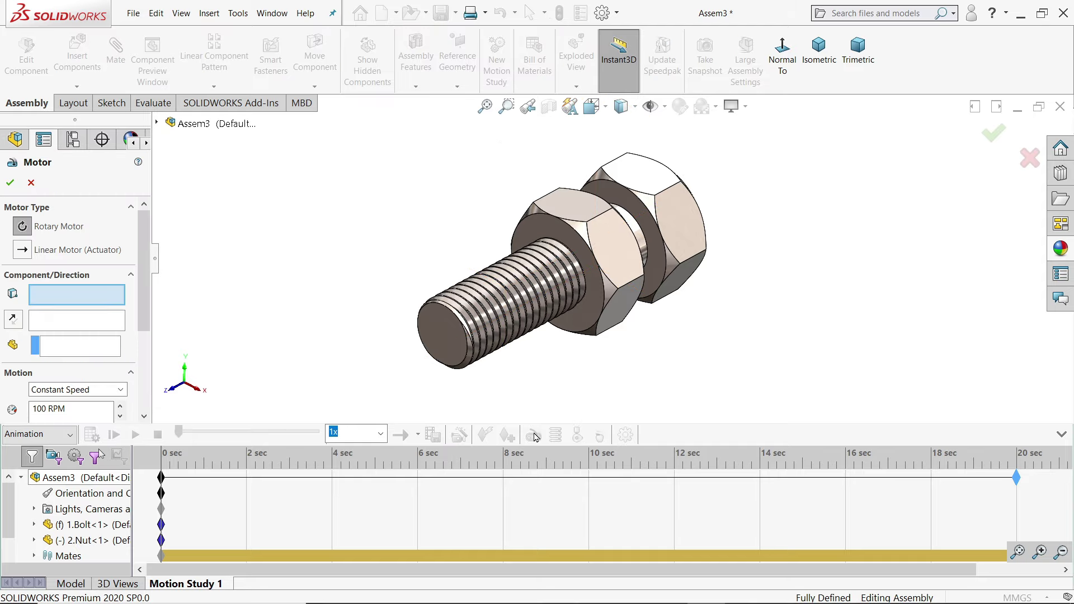
pyautogui.click(585, 244)
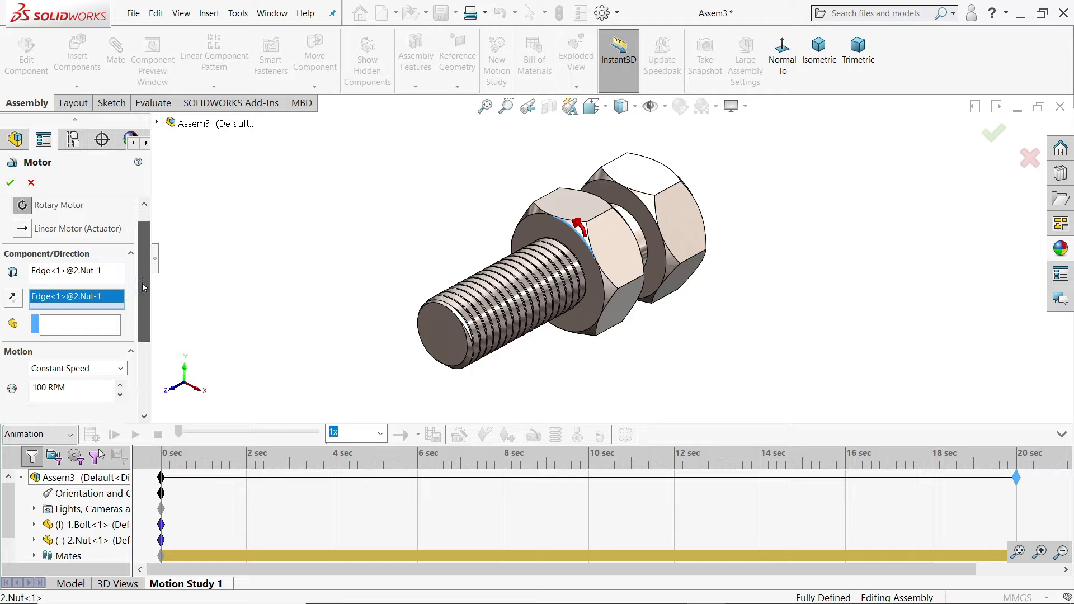
pyautogui.moveTo(144, 280); pyautogui.dragTo(144, 330)
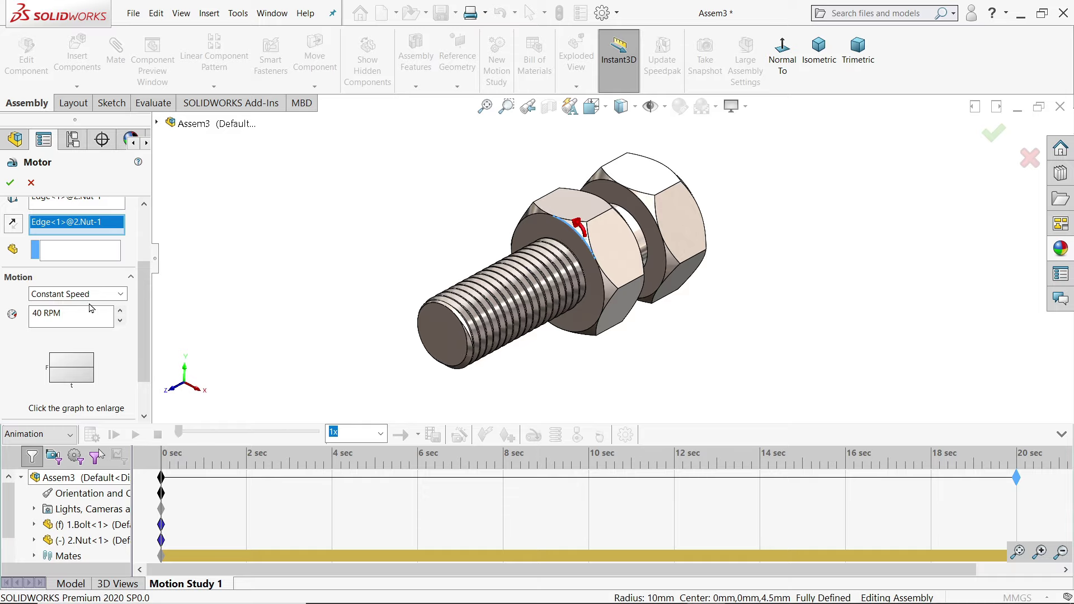
pyautogui.click(11, 182)
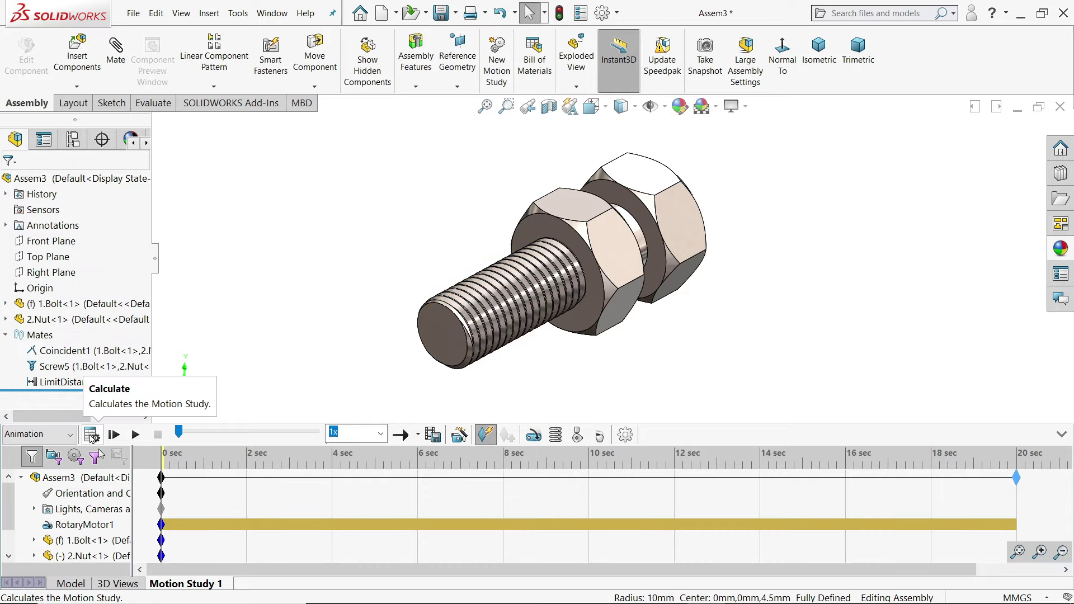
# Calculate Motion Study 1 and replay RotaryMotor1 spinning the nut along the bolt thread.
pyautogui.click(91, 436)
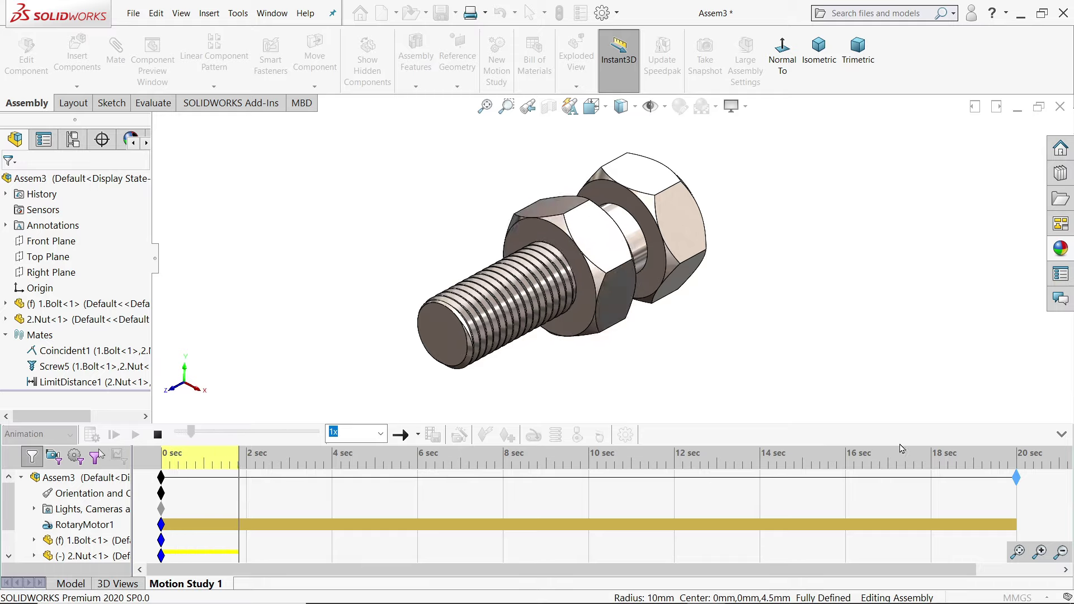
pyautogui.click(1064, 442)
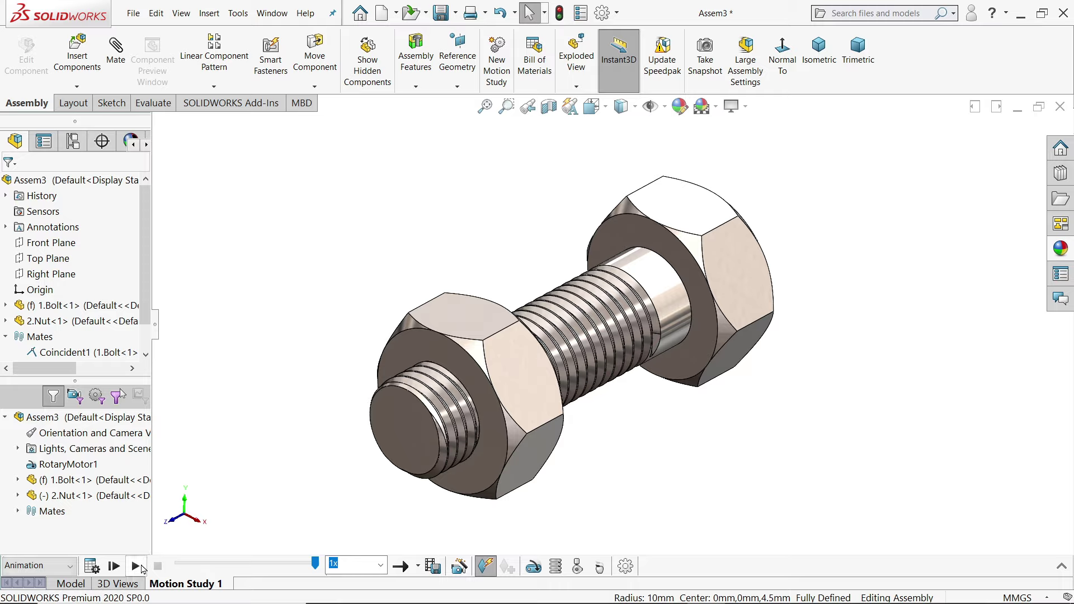
pyautogui.click(142, 567)
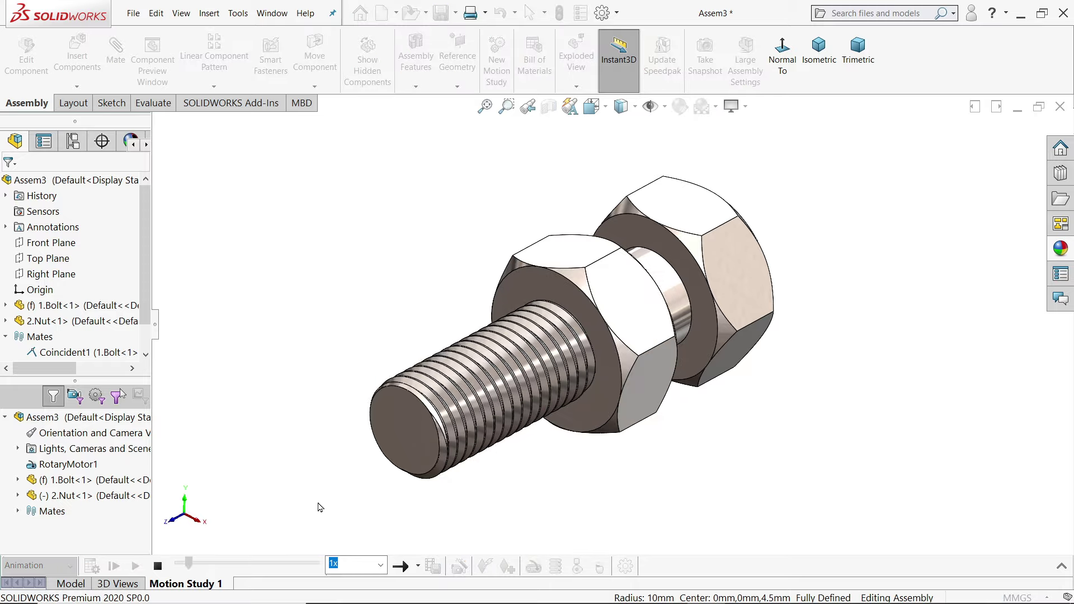